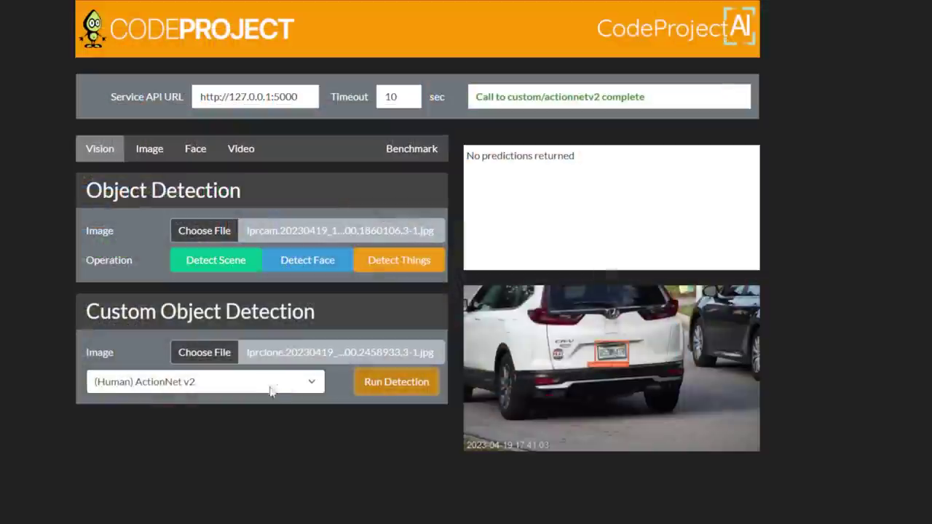
Run CodeProject.AI detection on the licence plate image using the ipcam-combined model.
click(266, 386)
click(237, 430)
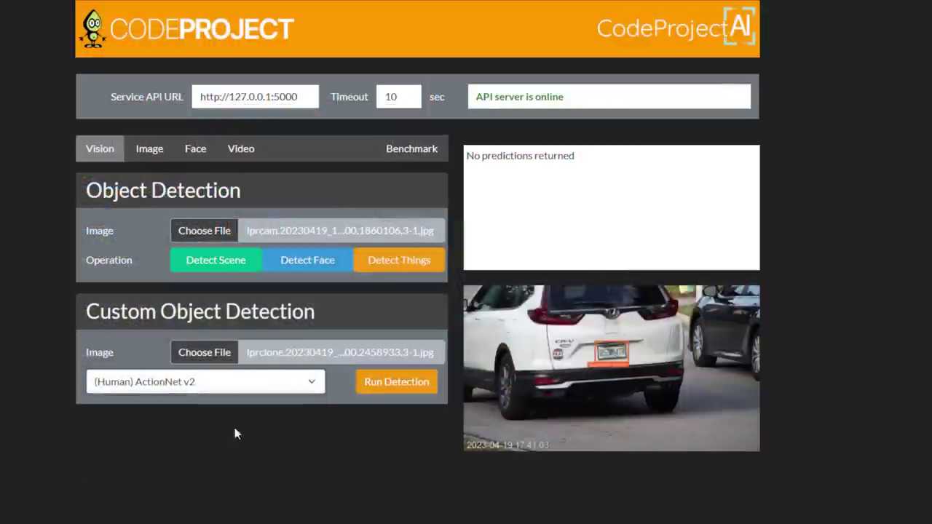
click(393, 385)
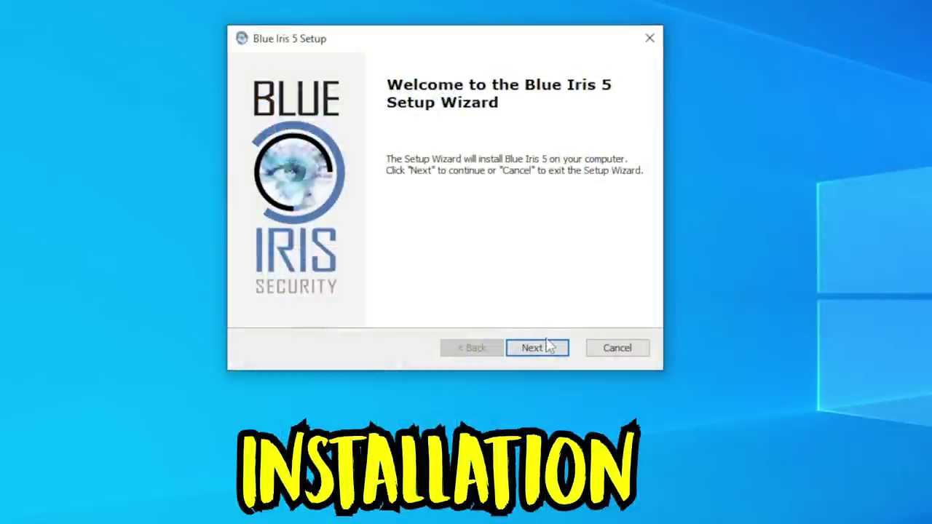
Advance the installer to the licence agreement and accept its terms.
click(550, 349)
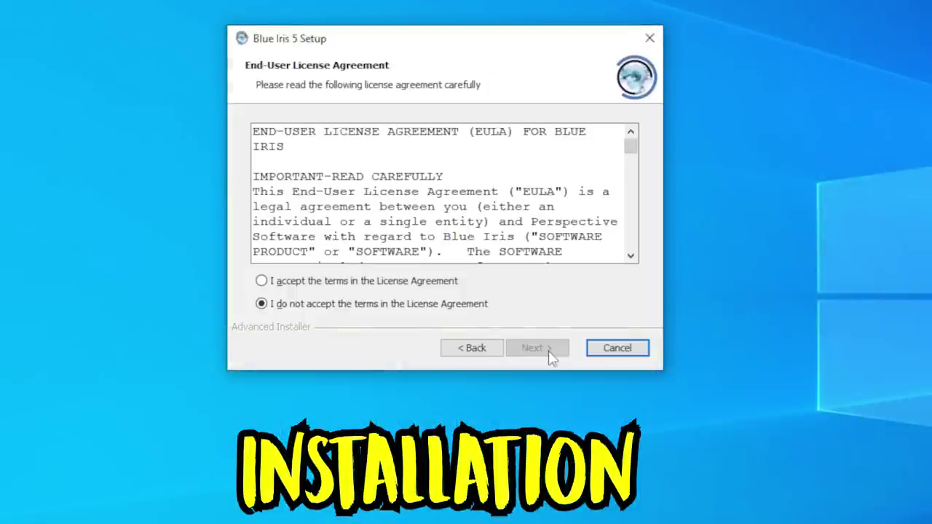
click(425, 282)
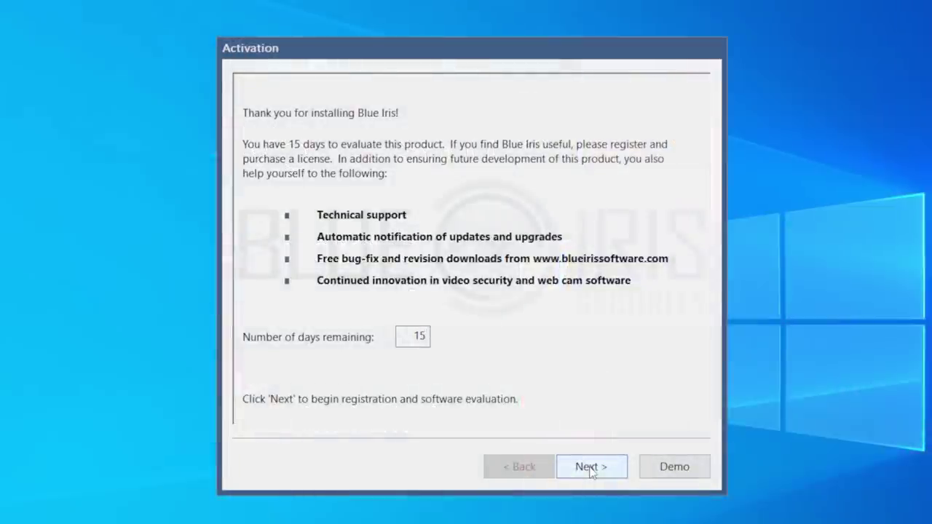
Continue past the 15-day trial notice to the licence key entry page.
click(592, 469)
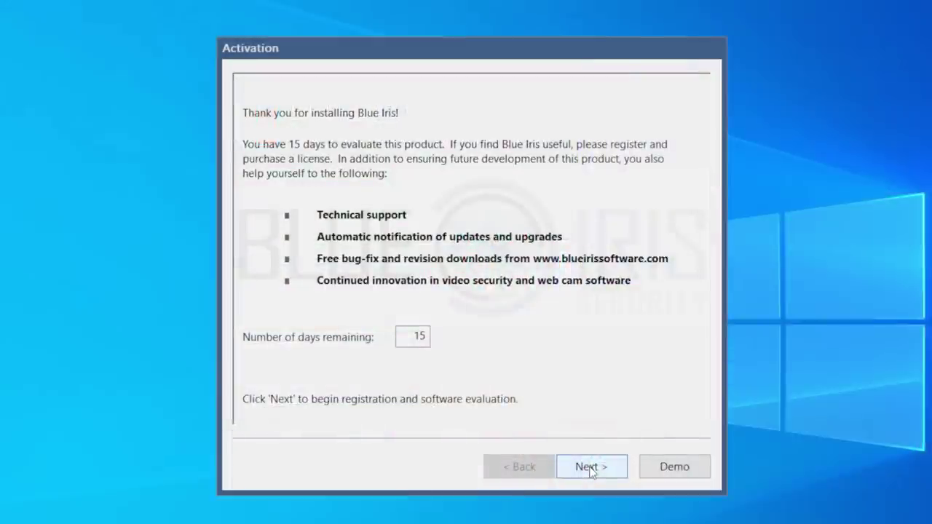
click(591, 470)
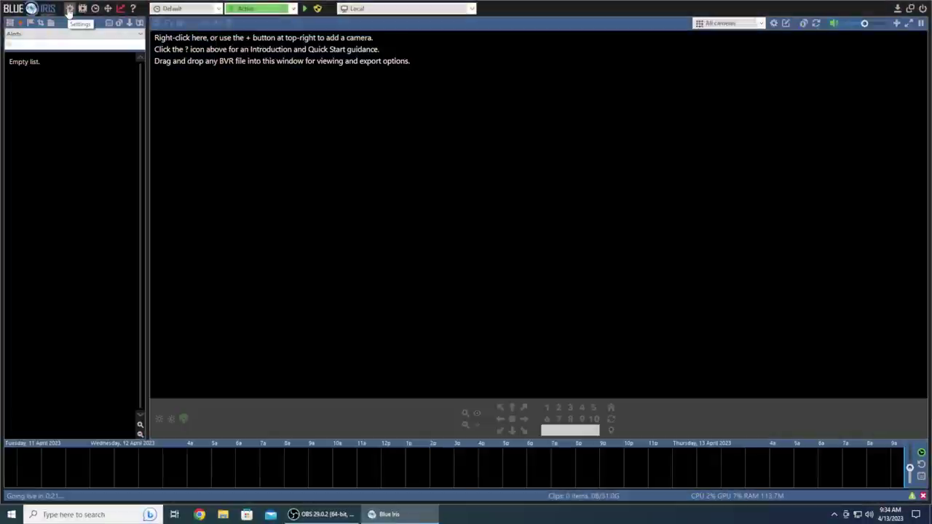
Set the system name to 'The Hook Up' and check for news and updates.
click(69, 8)
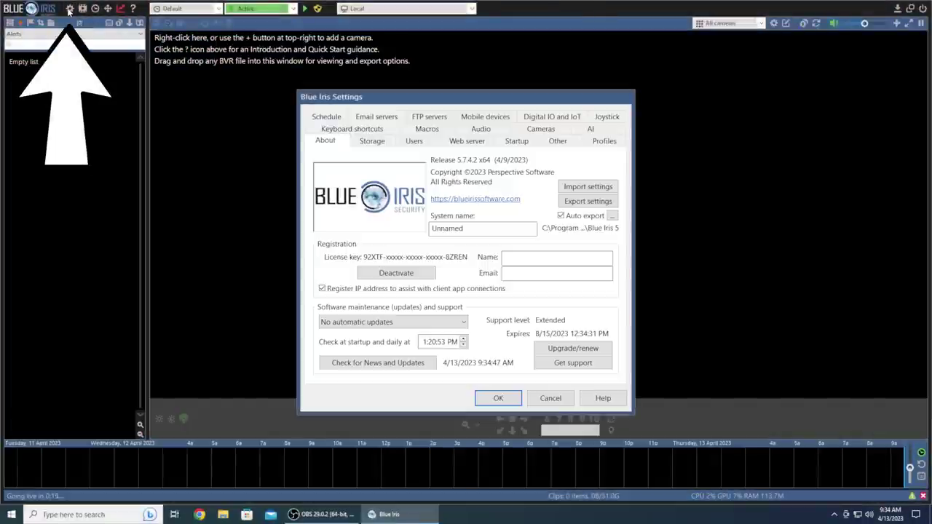
click(485, 228)
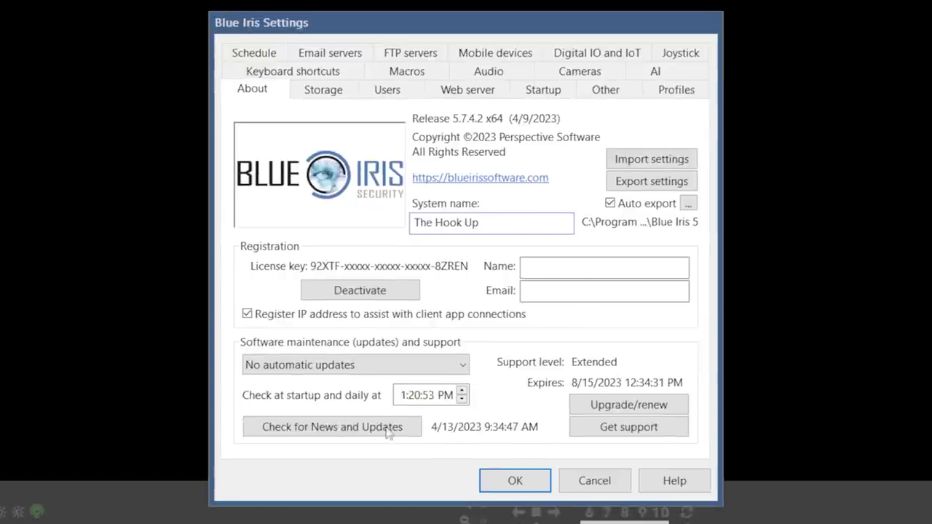
click(364, 429)
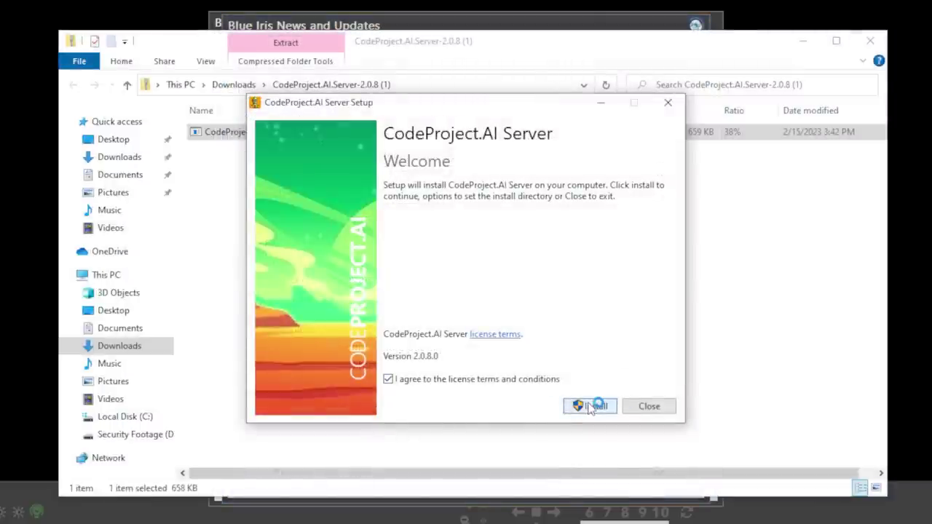
Install CodeProject.AI Server from the news and updates window.
click(590, 407)
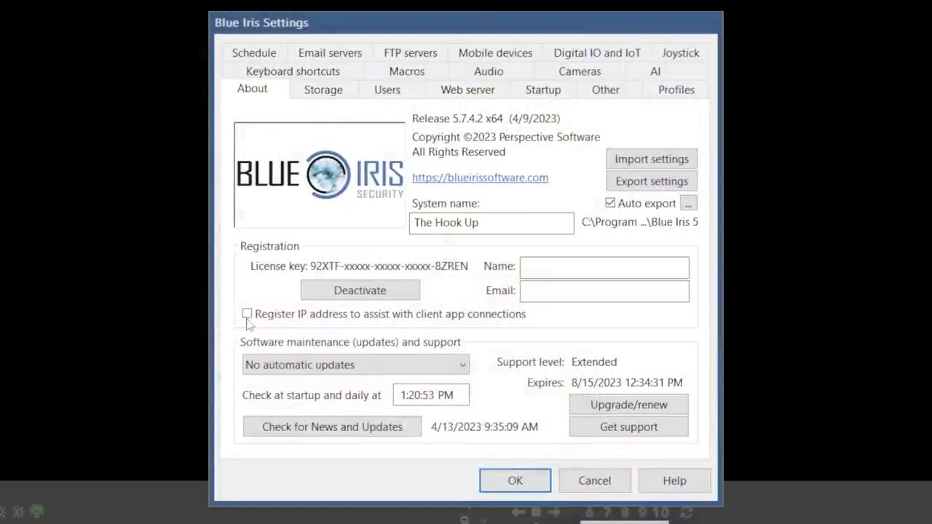
Store new clips in a new D:\New Footage folder, deleting clips when the 1000 GB limit fills.
click(320, 94)
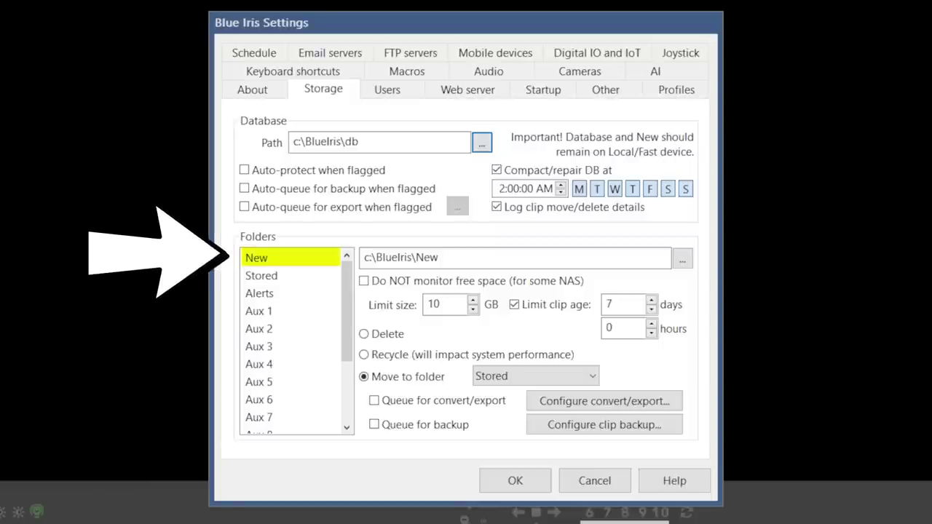
click(681, 260)
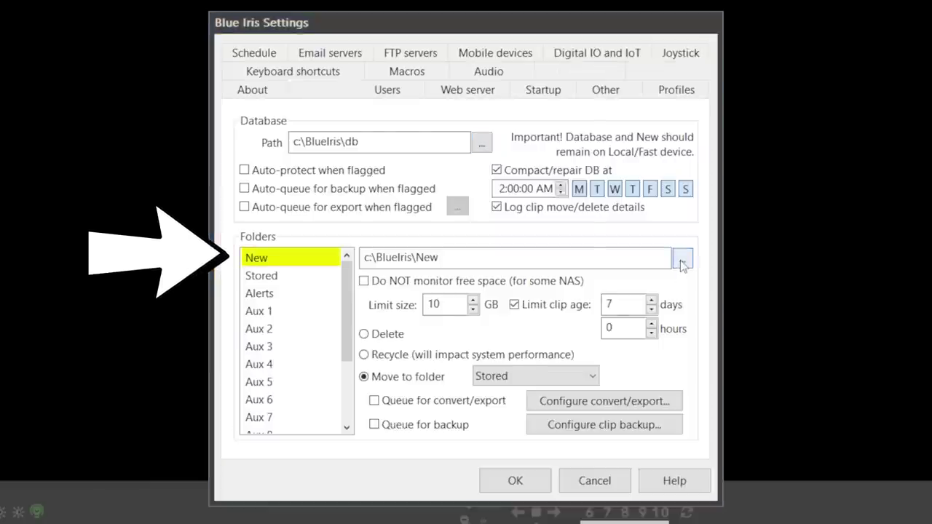
scroll(513, 318, down, 4)
click(378, 283)
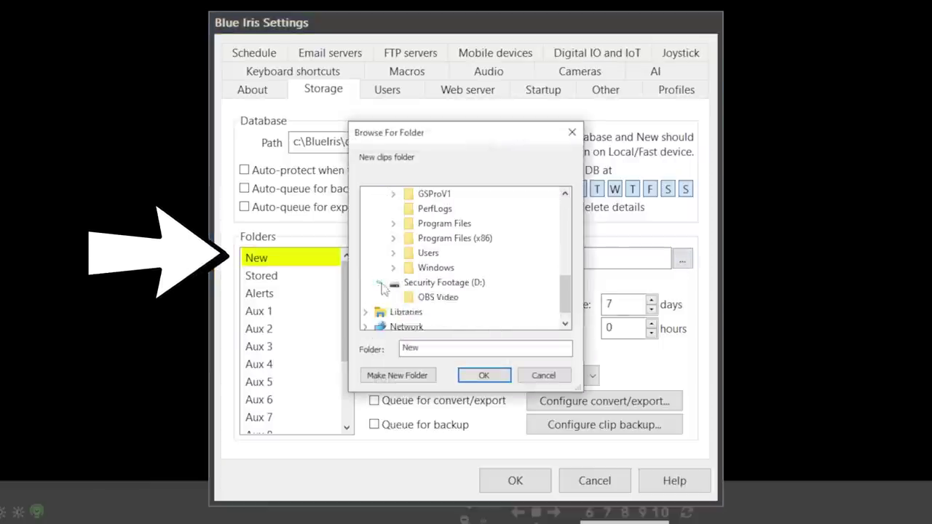
click(442, 282)
click(419, 377)
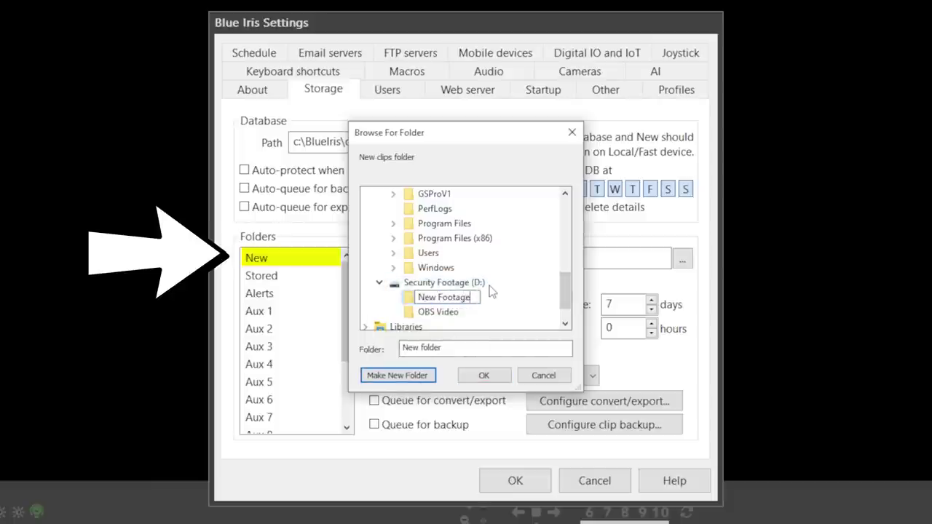
key(Return)
click(492, 375)
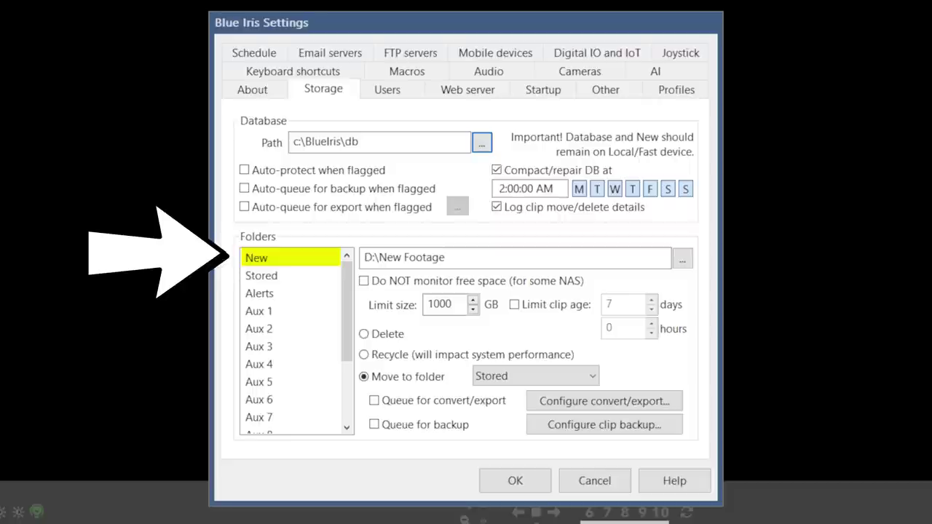
click(364, 333)
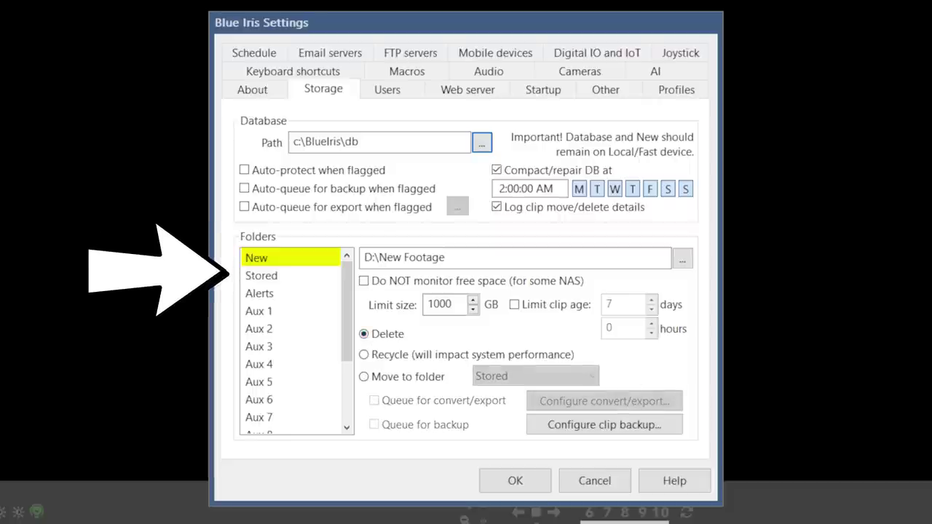
click(262, 275)
Move stored clips to a new D:\Stored Footage folder capped at 100 GB, no age limit.
click(682, 259)
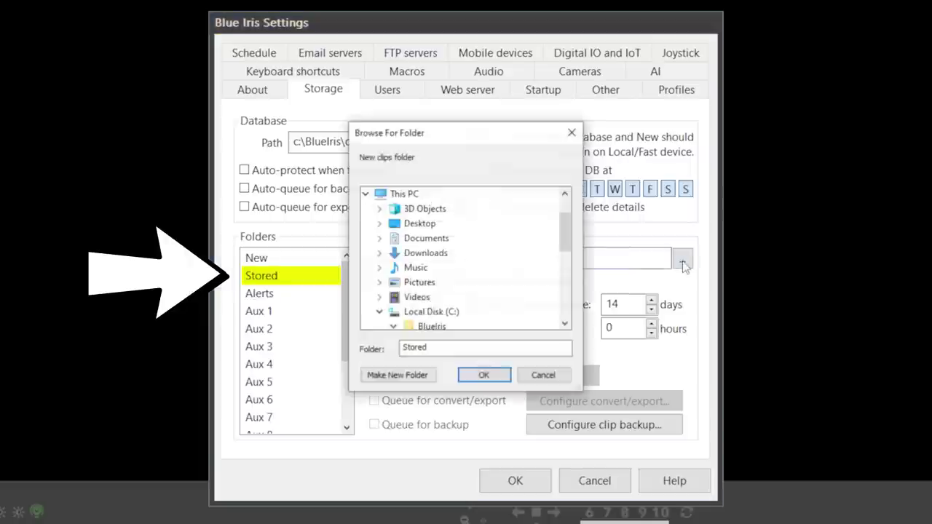
scroll(480, 276, down, 5)
click(459, 283)
click(397, 375)
text(Stored Footage)
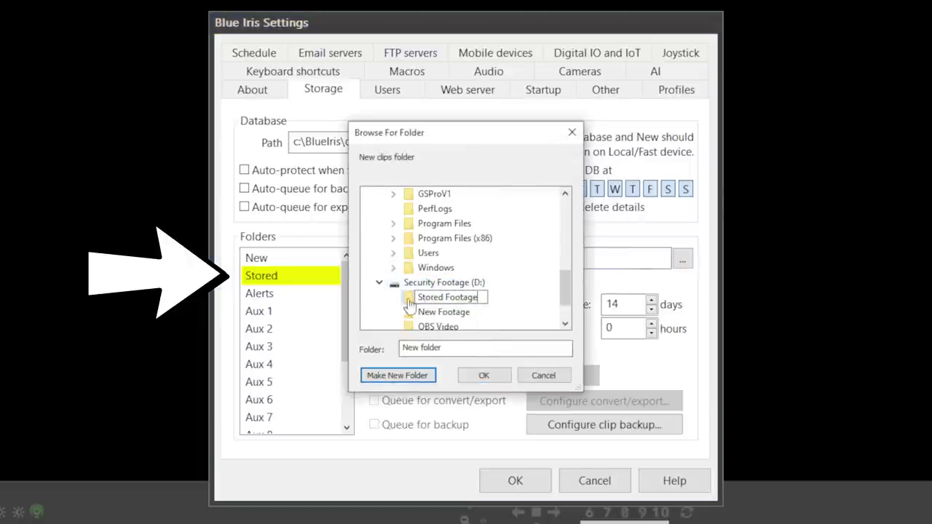
key(Return)
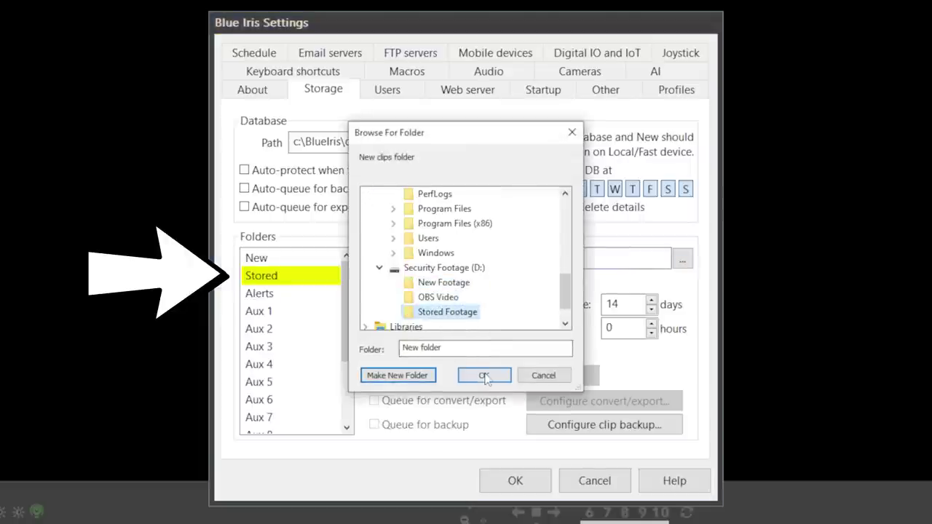
click(483, 375)
double_click(435, 305)
text(100)
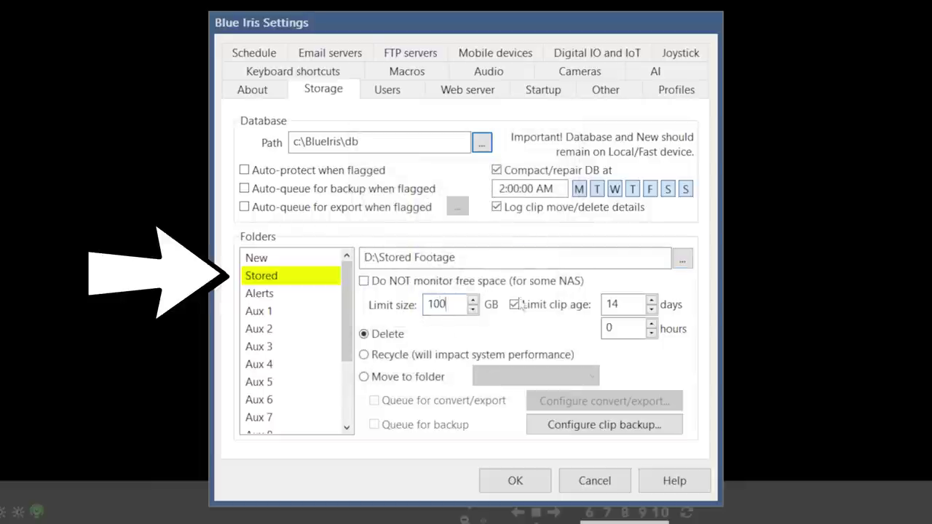
click(515, 305)
Save alerts to a new D:\Alerts folder.
click(284, 293)
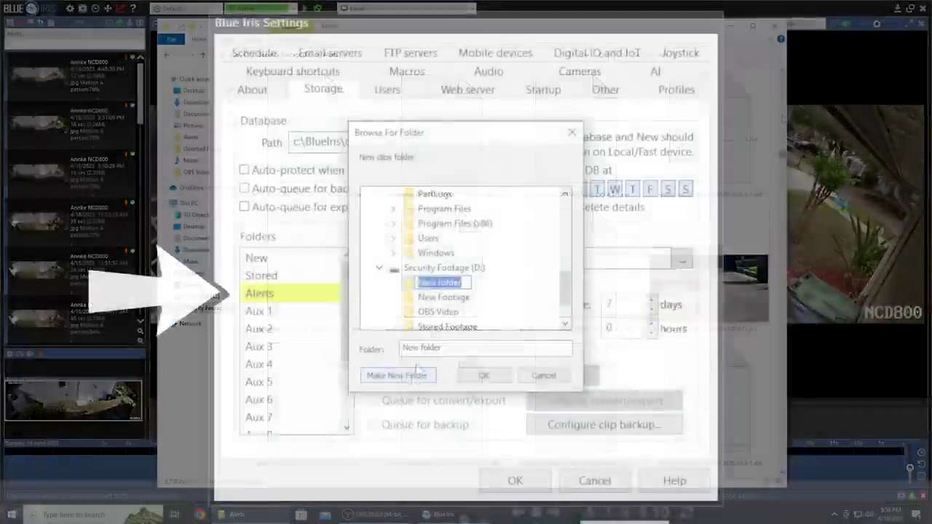
text(Aler)
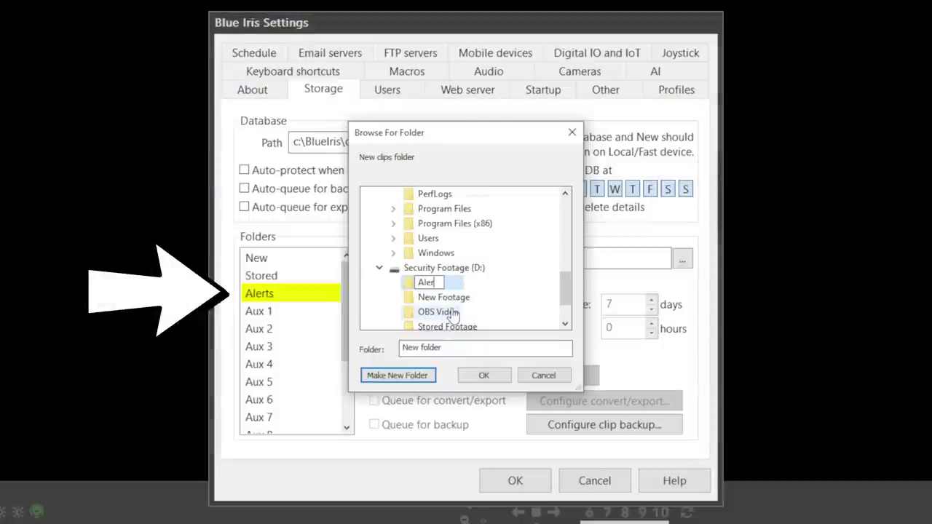
text(ts)
click(483, 375)
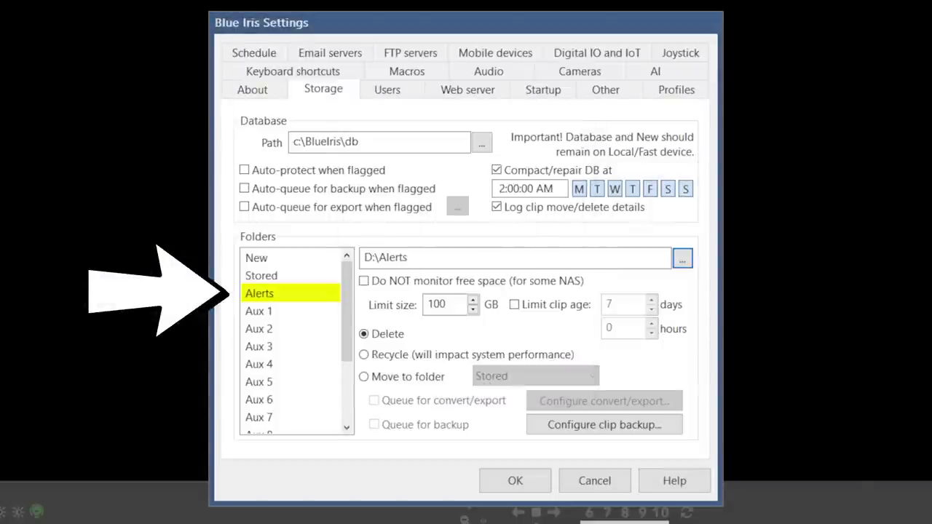
click(393, 89)
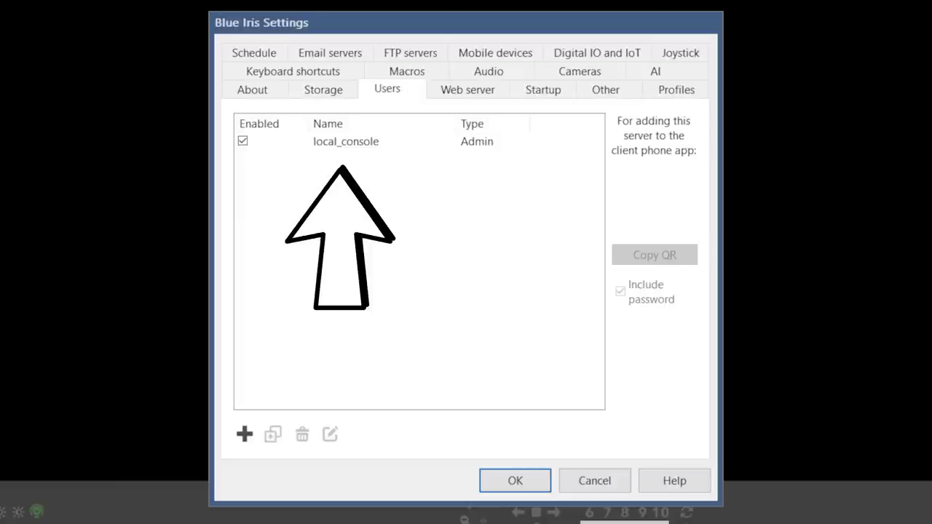
Add a password-protected LAN-only administrator user and disable the local_console account.
click(244, 434)
text(Rob)
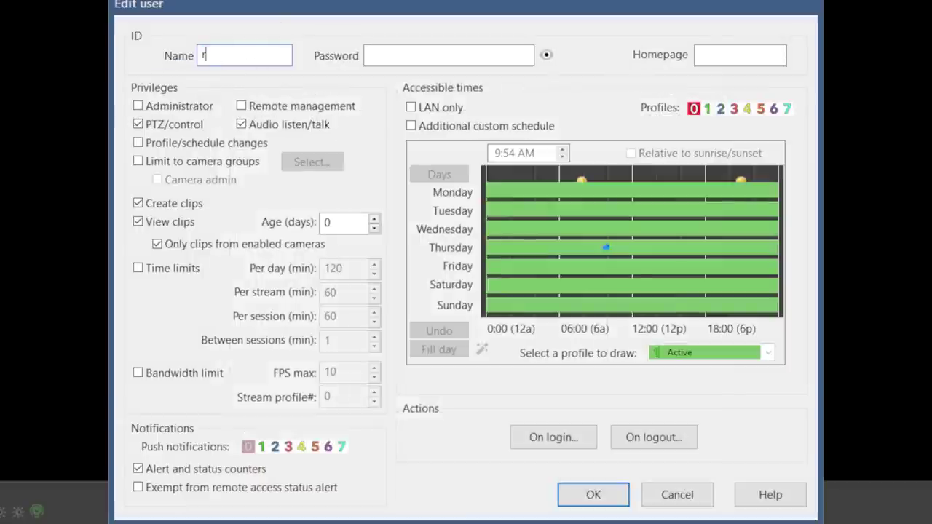
click(433, 59)
text(••••••••••••••)
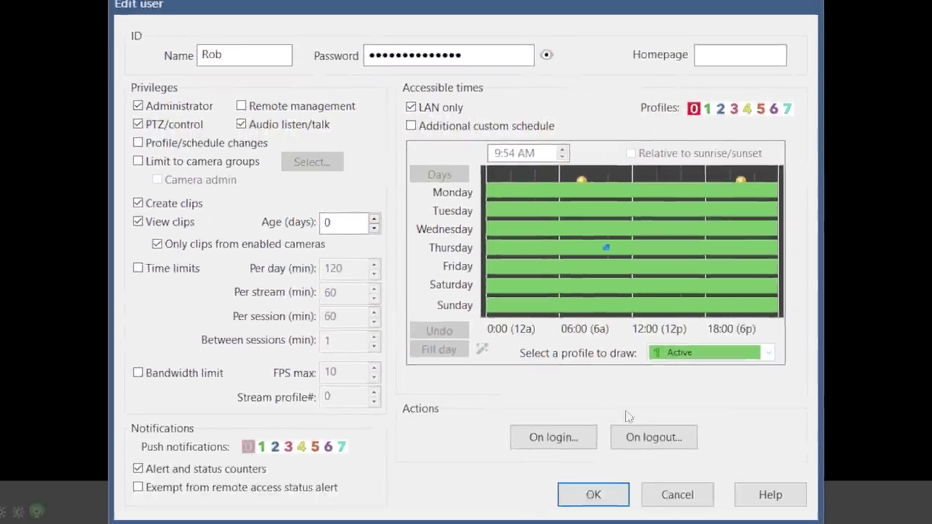
click(593, 492)
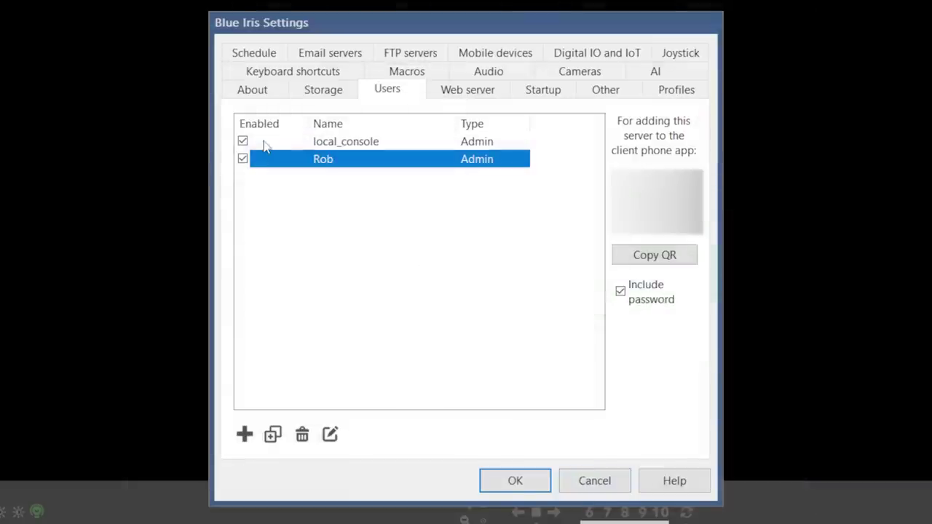
click(243, 141)
click(486, 96)
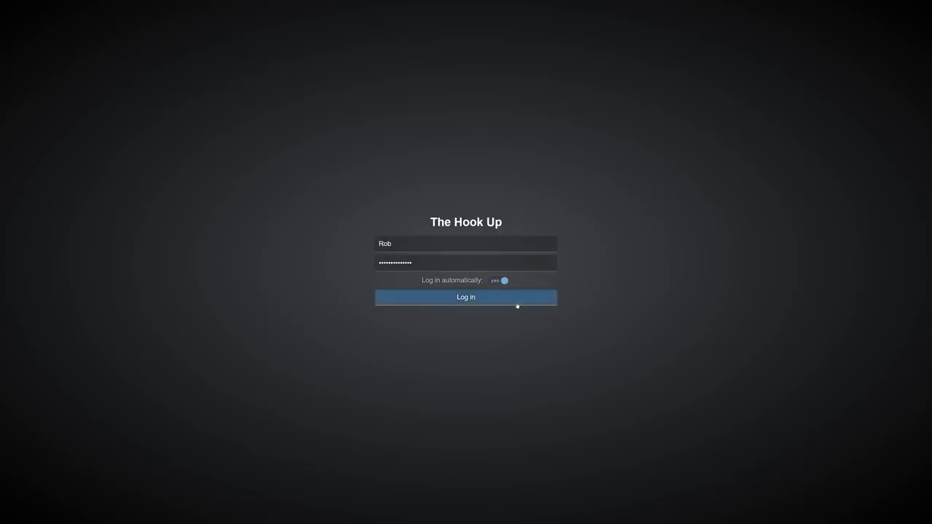
click(516, 303)
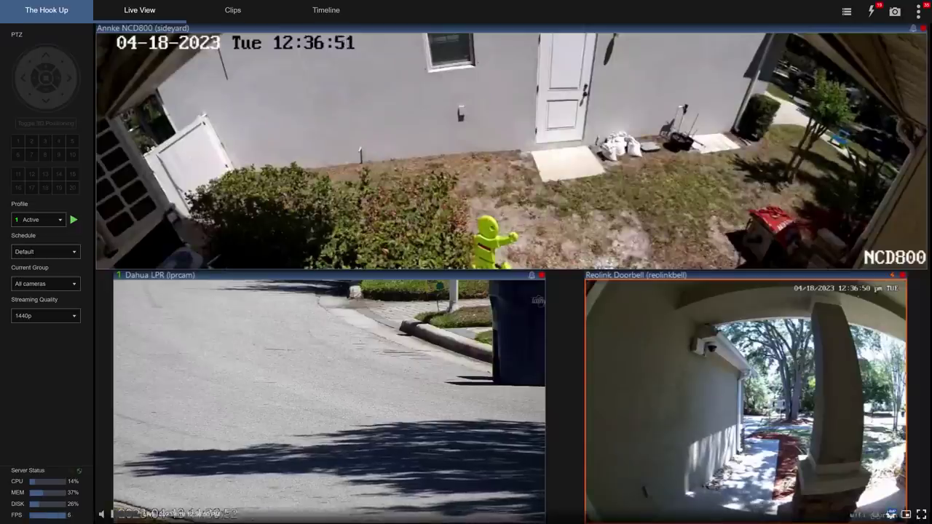
click(211, 11)
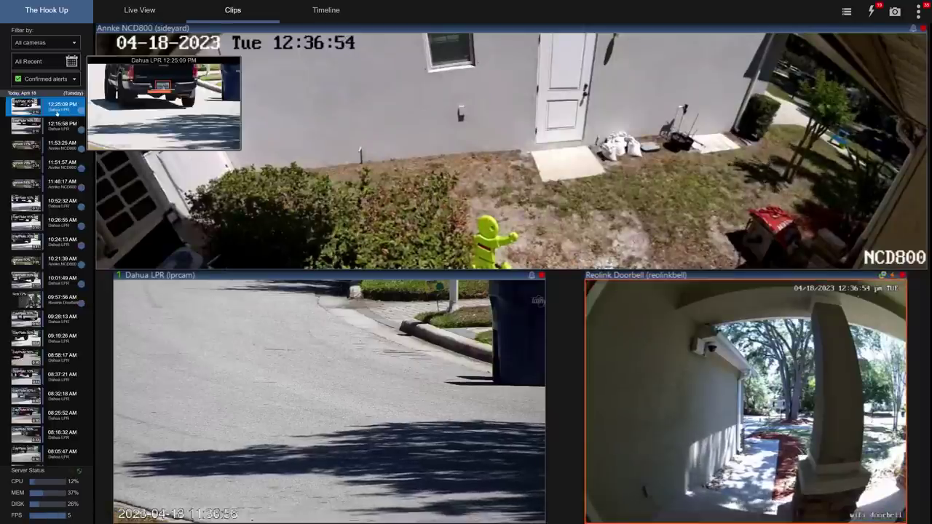
click(49, 110)
key(space)
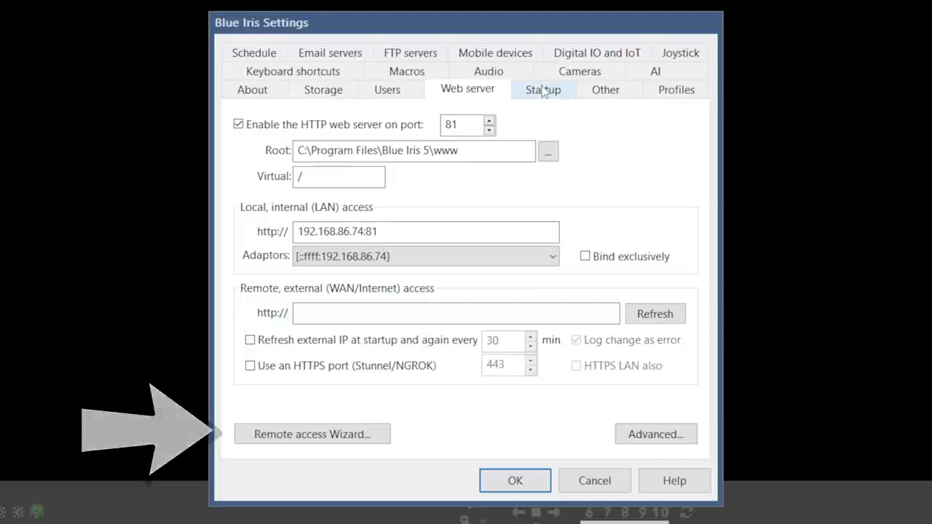
Run Blue Iris as a Windows service using the local Windows admin login and password.
click(543, 89)
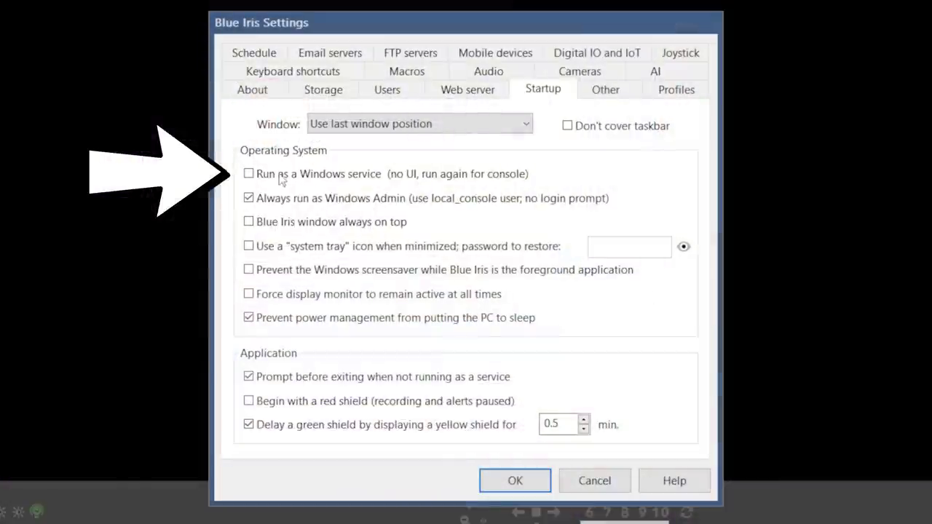
click(280, 181)
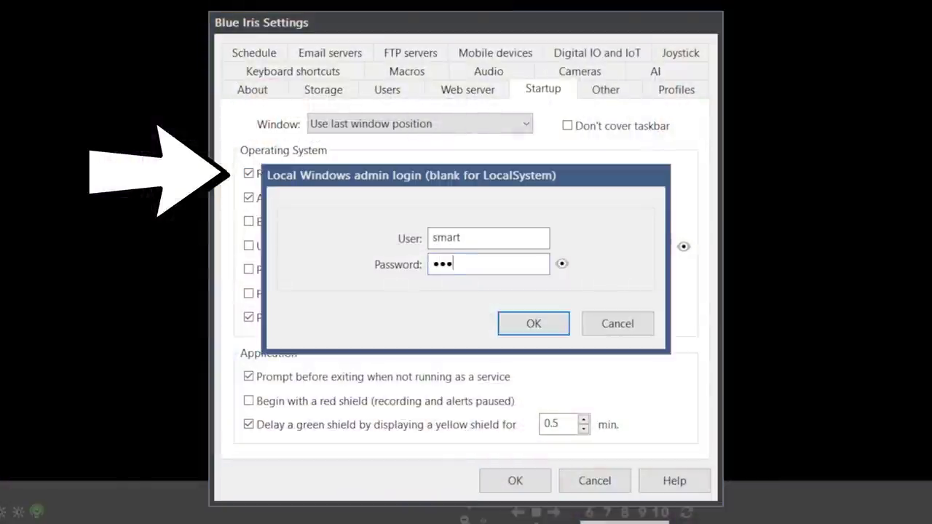
text(********)
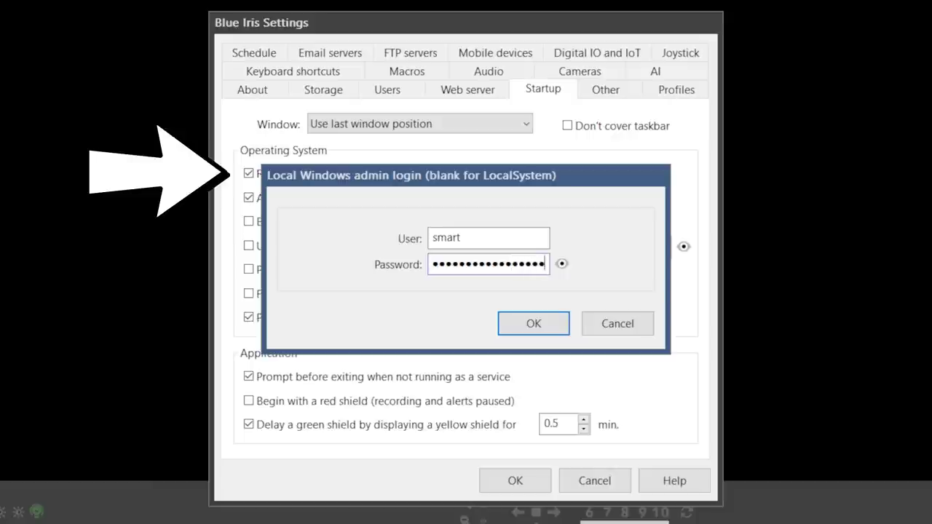
click(533, 323)
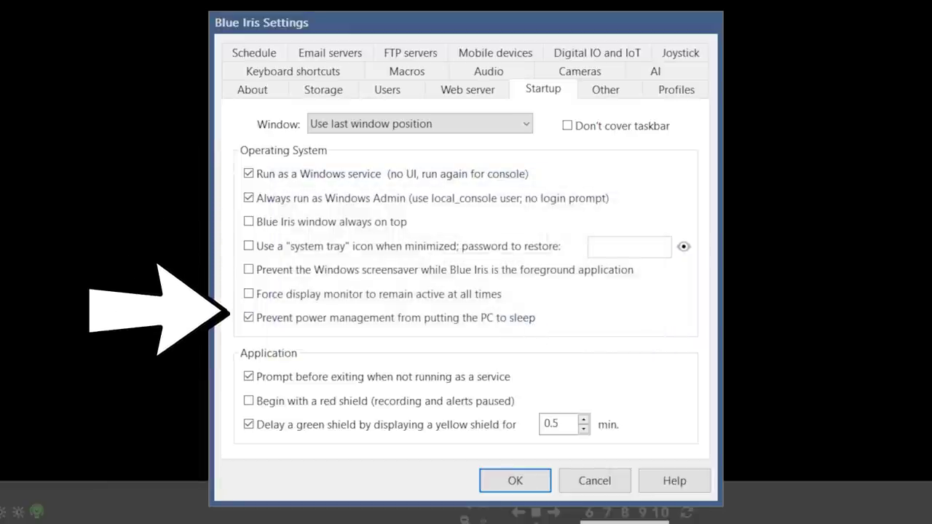
Review the Other, Keyboard shortcuts, macro and Audio settings pages, ending on Cameras.
click(605, 90)
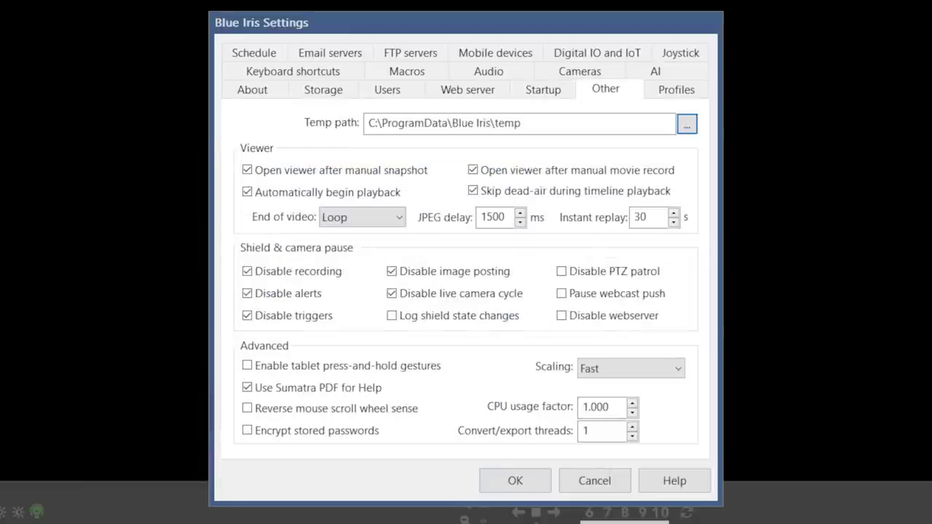
click(676, 89)
click(310, 73)
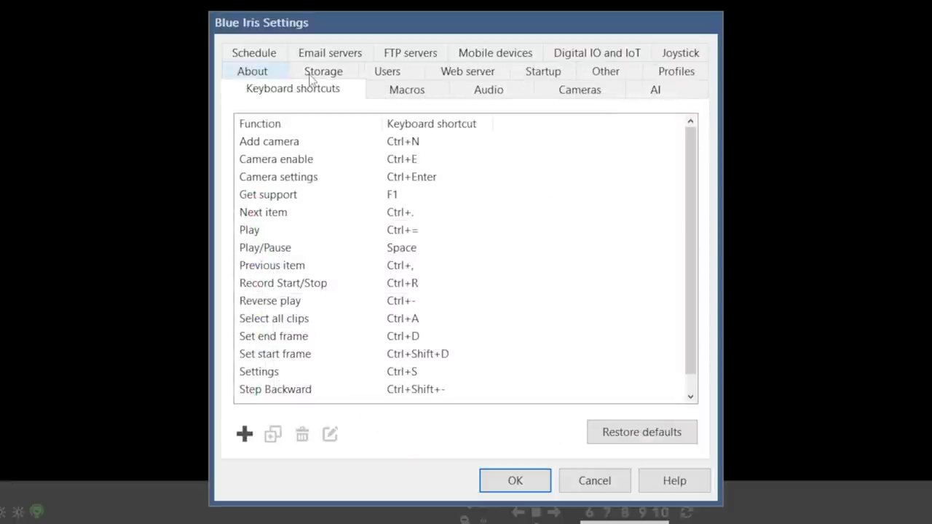
click(406, 90)
click(498, 95)
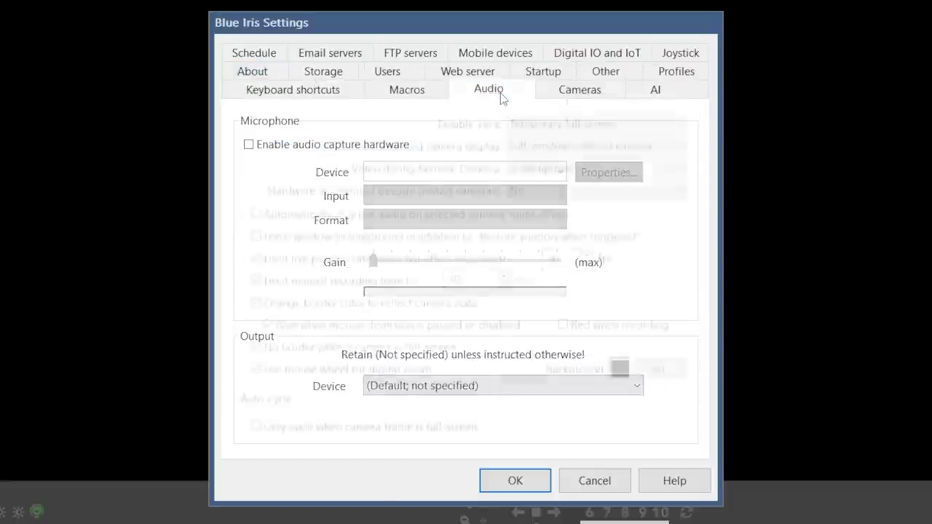
click(569, 95)
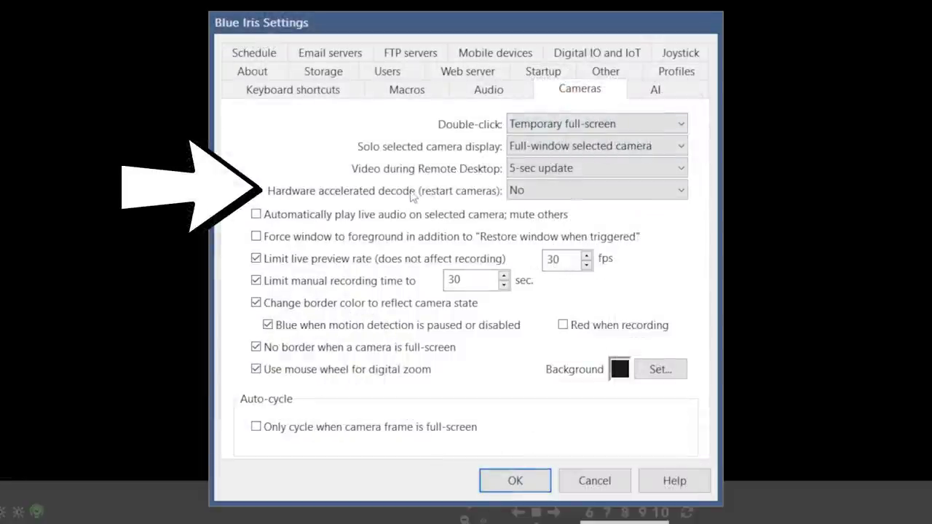
Choose Intel®+VPP for hardware accelerated decode, then switch to the AI settings page.
click(555, 194)
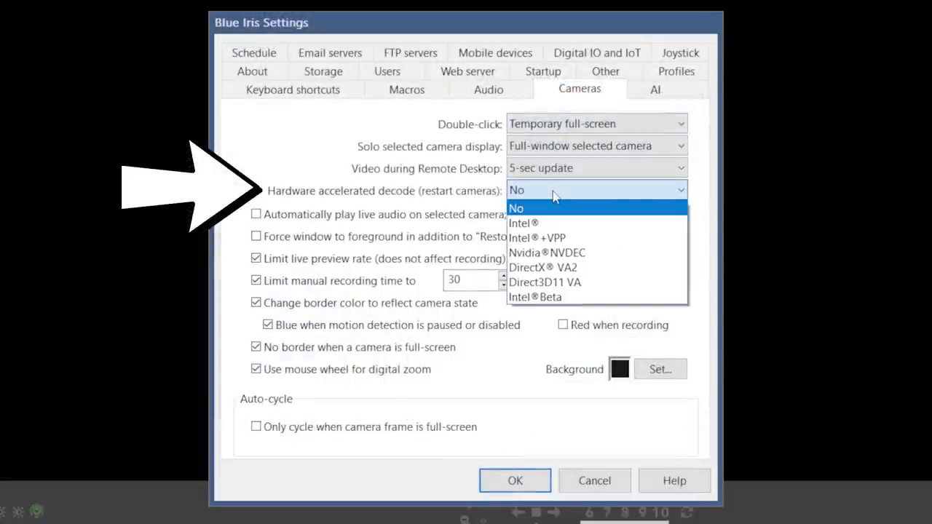
click(634, 238)
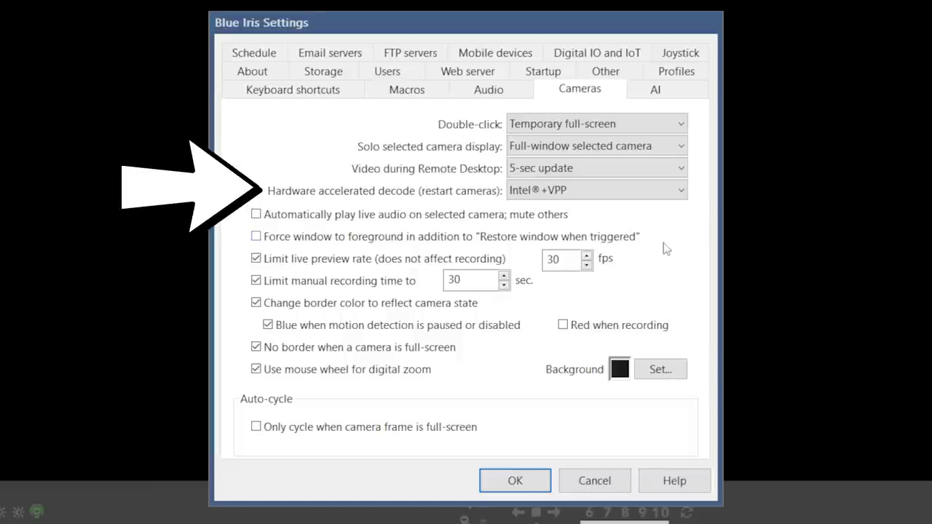
click(678, 93)
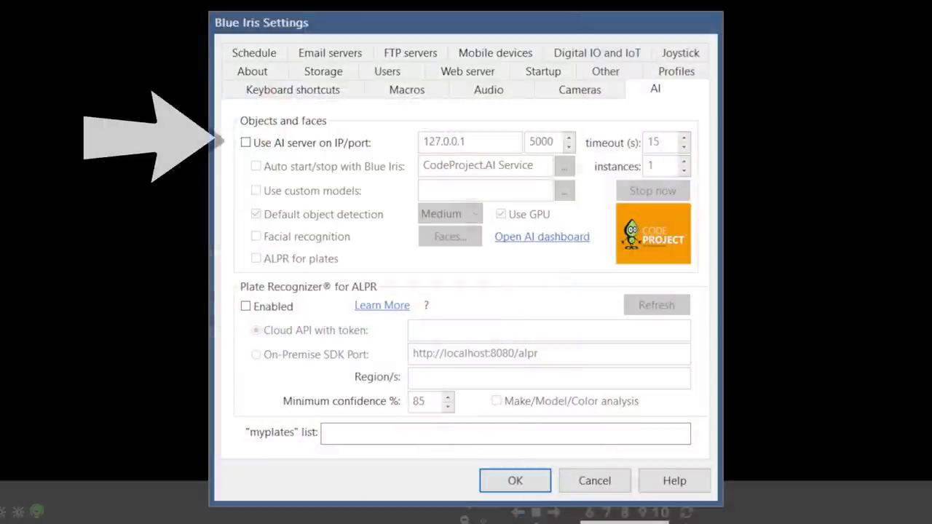
Enable the AI server at 127.0.0.1:5000 with auto start/stop, checking its CodeProject.AI dashboard.
click(255, 144)
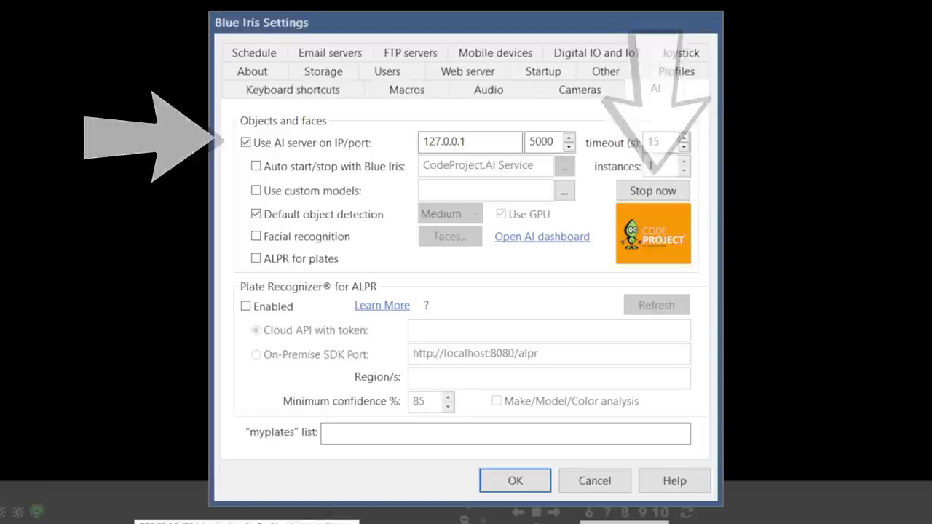
click(549, 237)
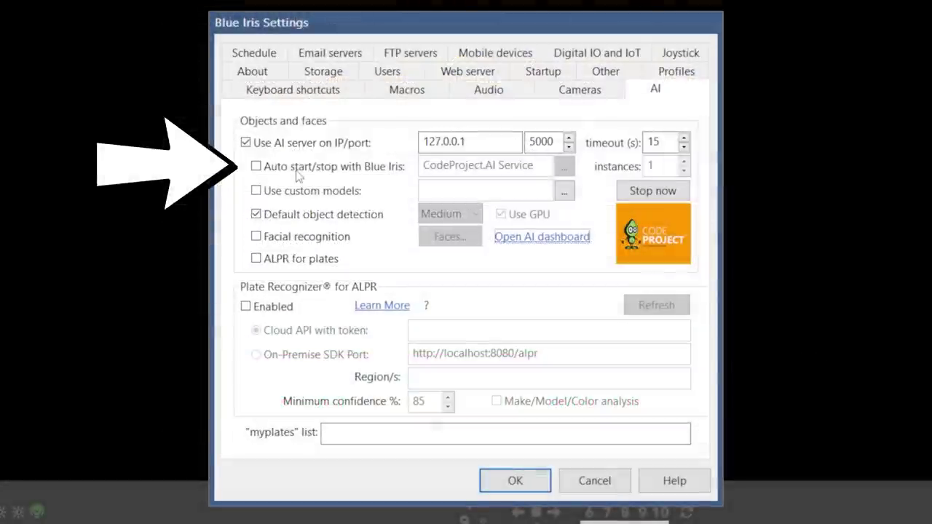
click(297, 174)
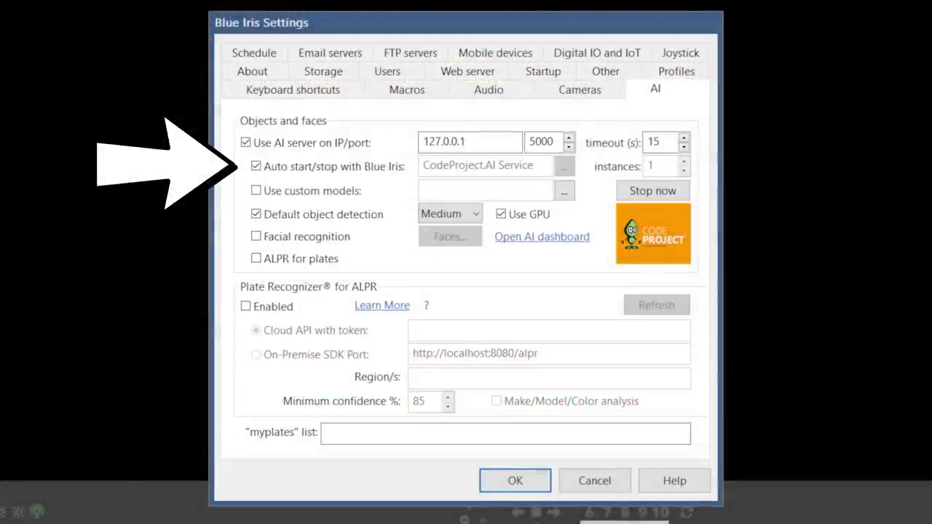
Use custom models instead of default object detection, and enable facial and licence plate recognition.
click(257, 191)
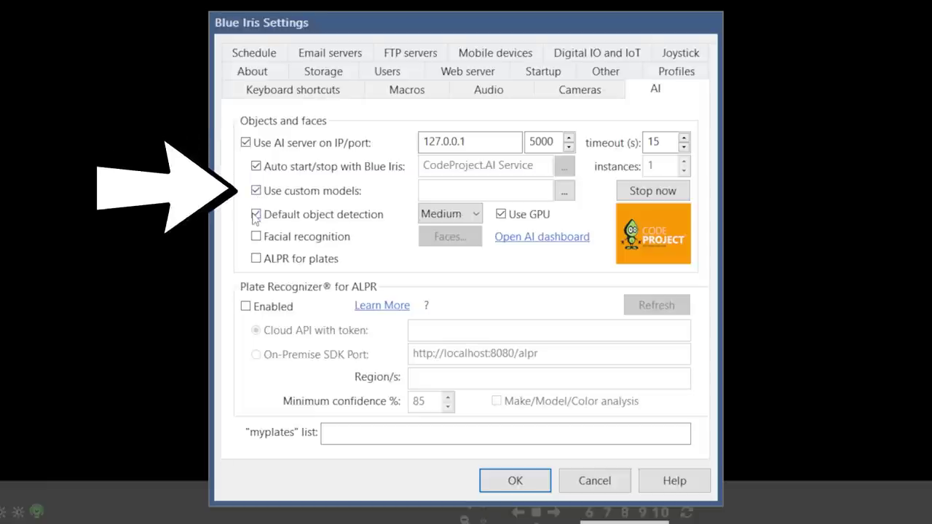
click(255, 214)
click(562, 191)
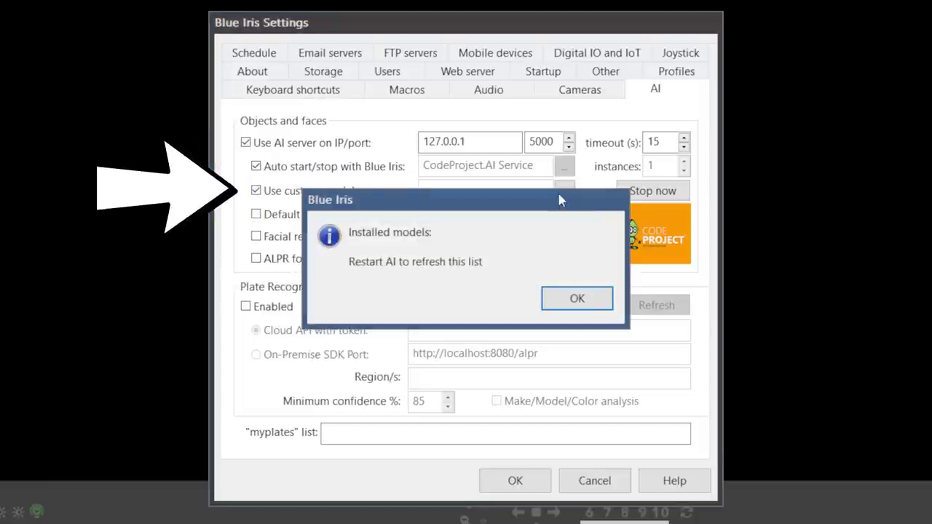
click(579, 297)
click(256, 236)
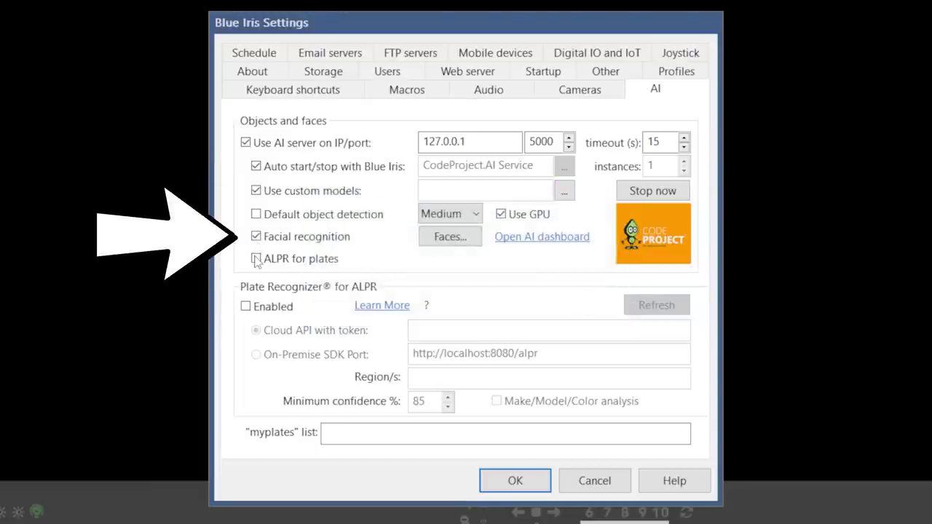
click(256, 259)
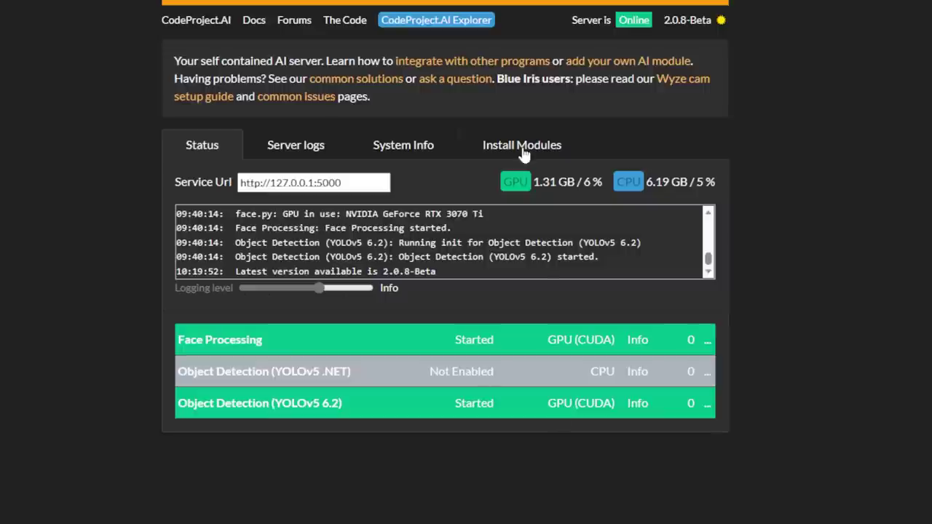
Install the License Plate Reader module from the Install Modules list.
click(522, 147)
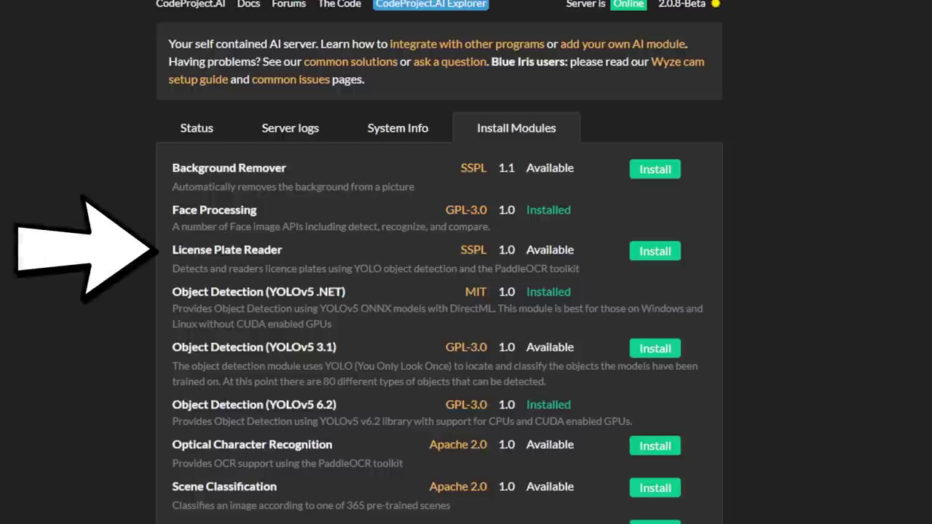
click(654, 250)
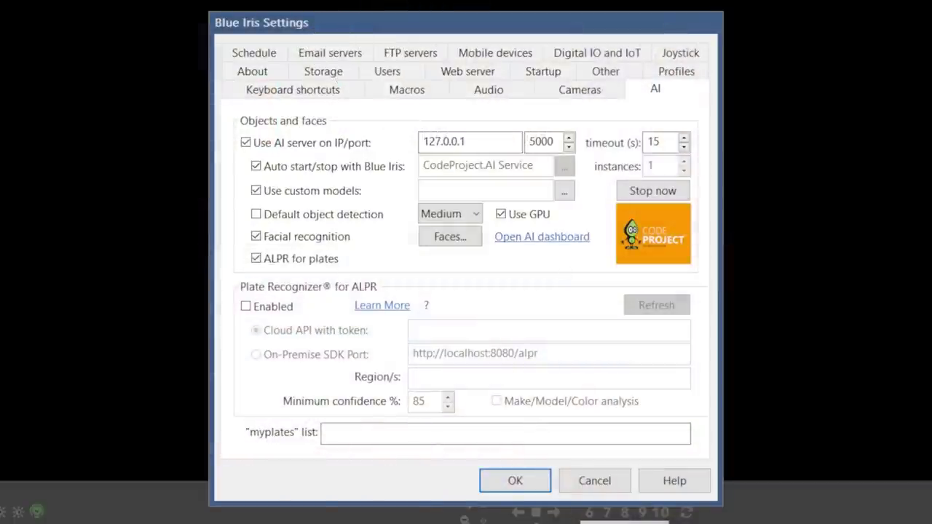
Review Mobile devices, cancelling Amazon Echo discovery, and Digital IO/IoT, then apply to install the service.
click(513, 58)
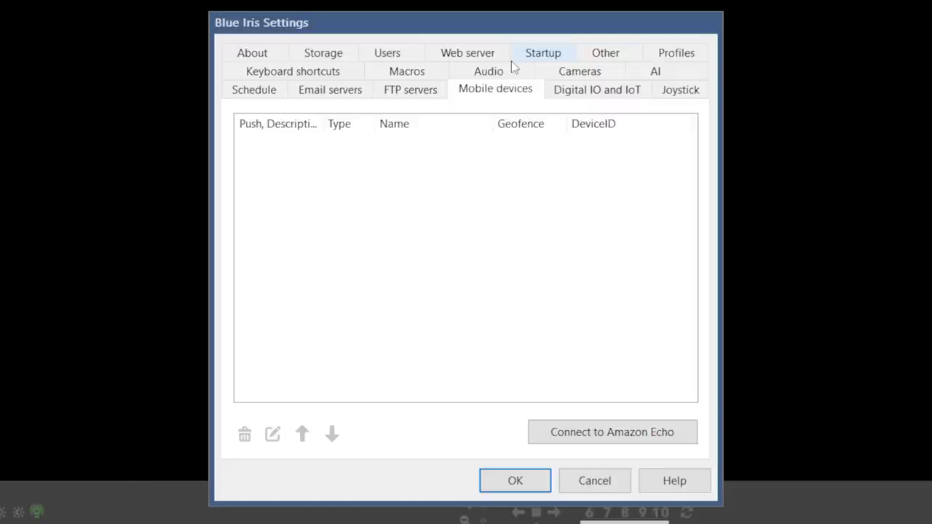
click(582, 433)
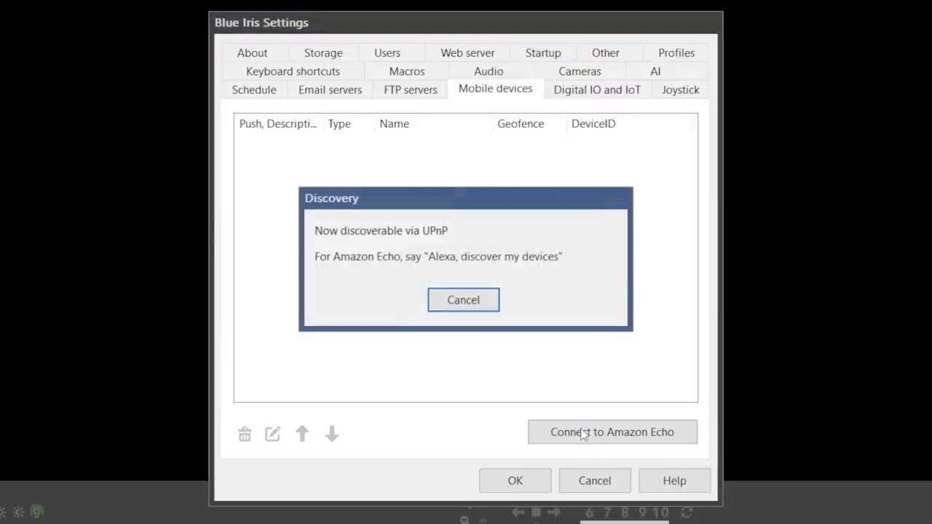
click(477, 305)
click(619, 92)
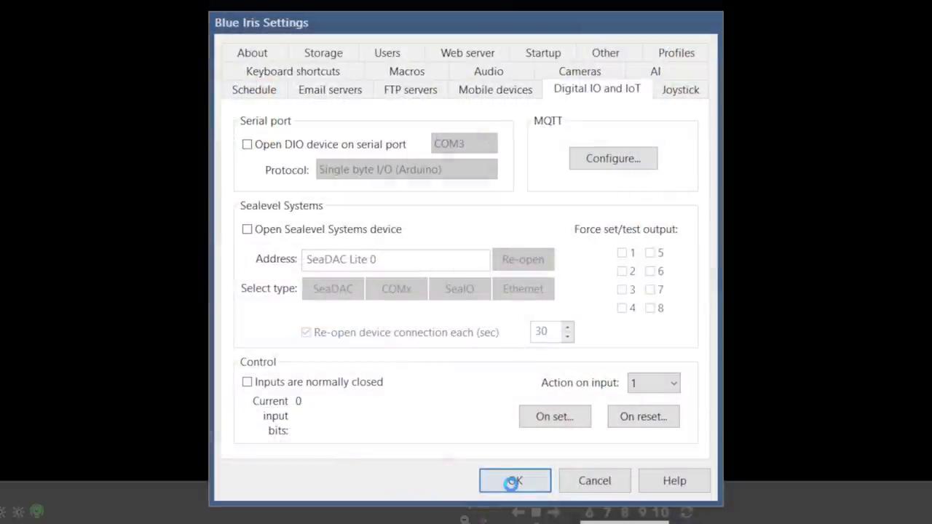
click(514, 484)
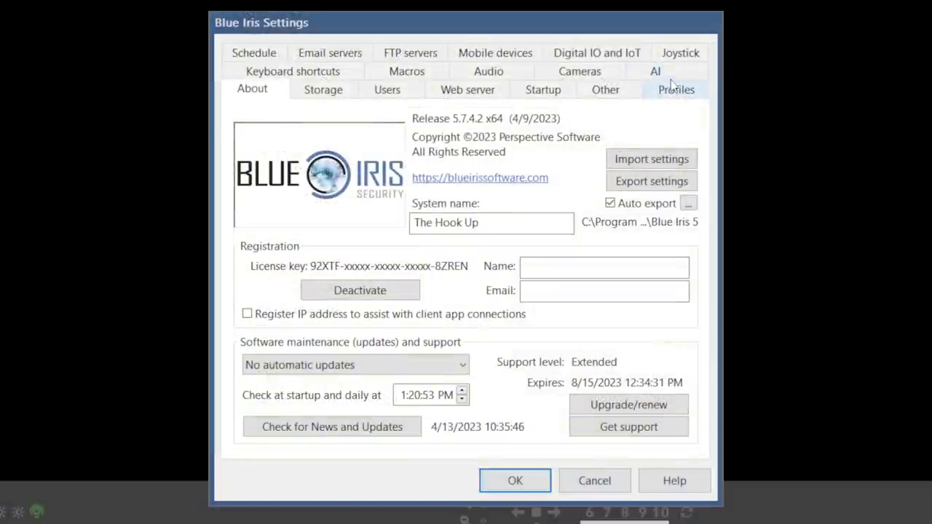
Recheck the AI tab, then choose Add new camera from the empty console's context menu.
click(672, 74)
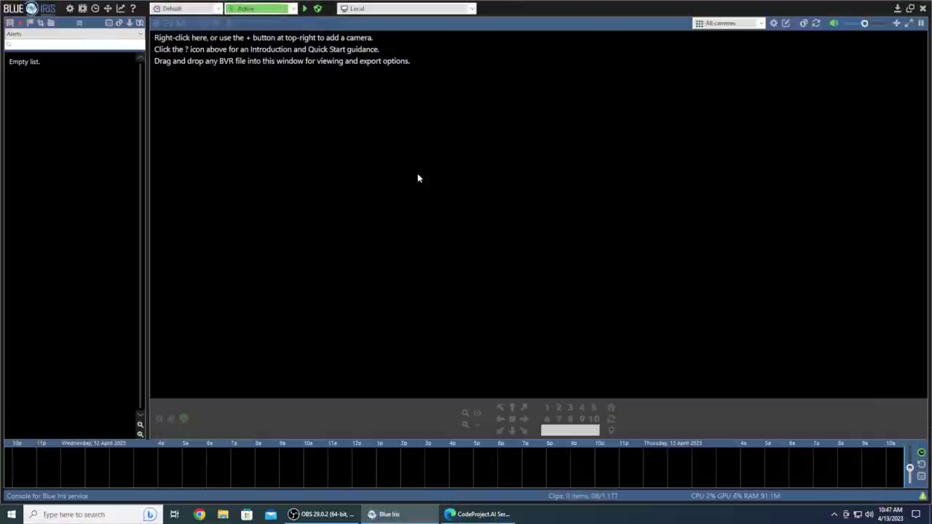
right_click(417, 177)
click(429, 185)
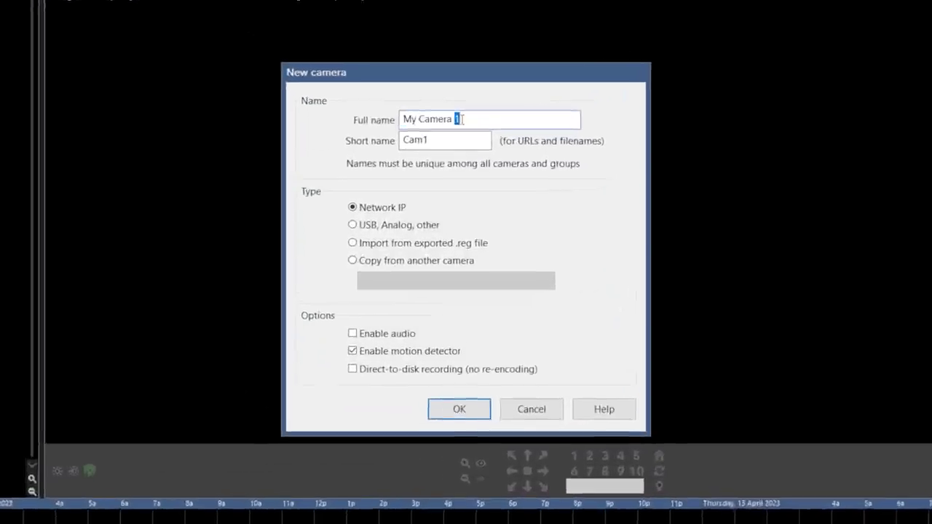
Name the camera 'Dahua LPR' with short name 'dahualpr', enable direct-to-disk recording, and confirm.
text(Dahua LPR)
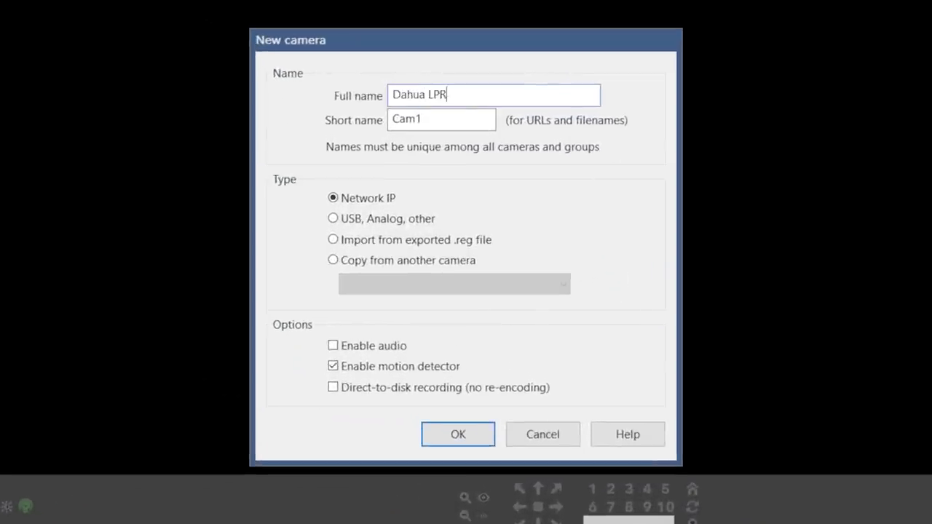
key(Tab)
text(dahual)
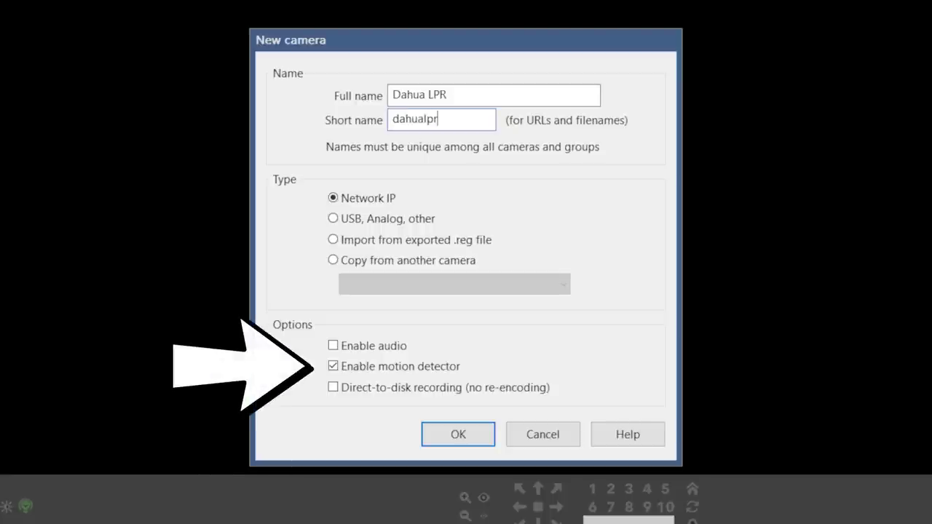
click(339, 389)
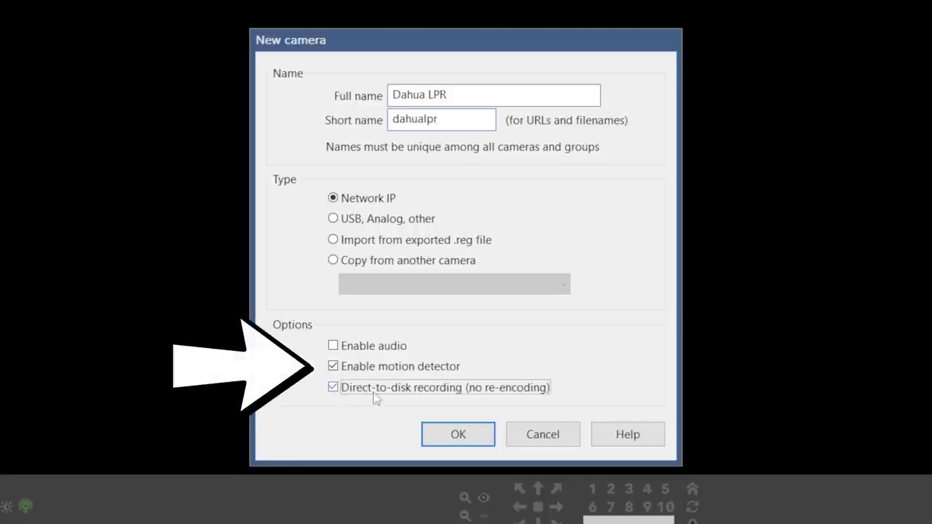
click(457, 435)
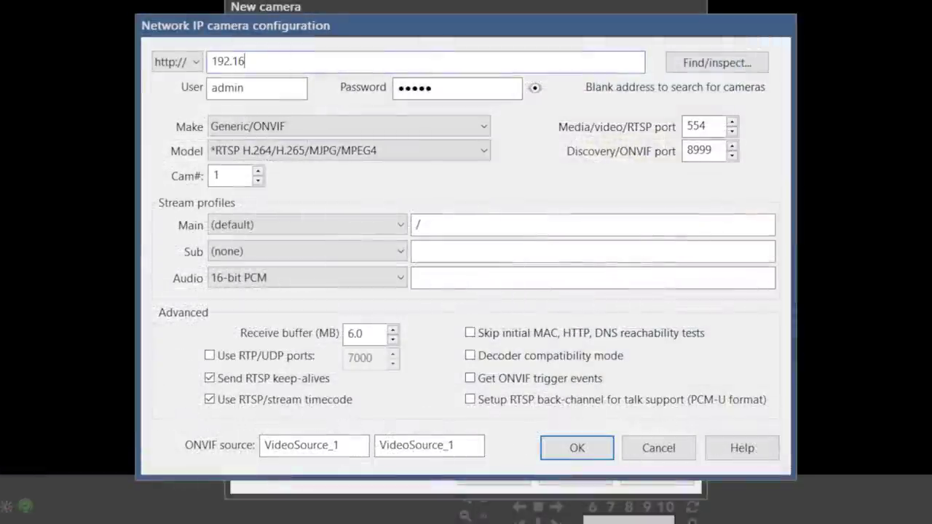
Enter camera address 192.168.86.109 and its password, then run Find/inspect.
text(8.86.109)
double_click(456, 91)
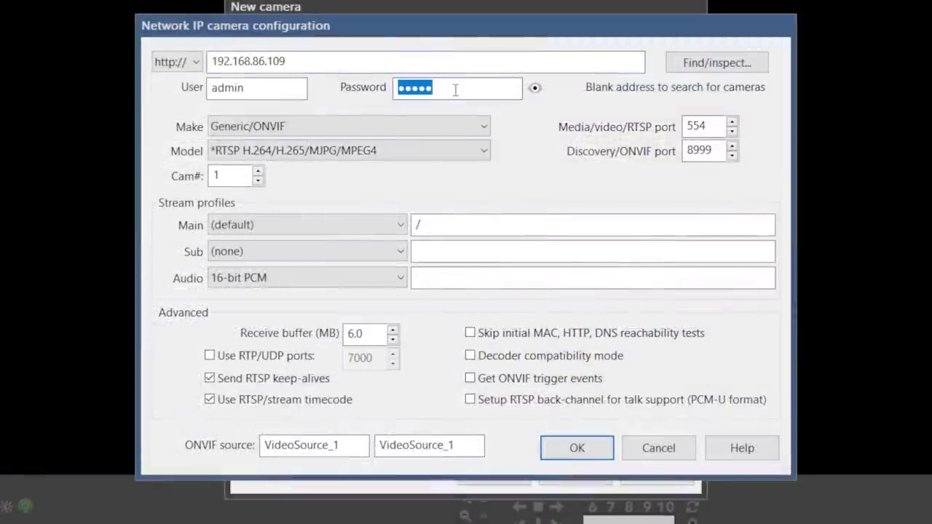
text(•••)
click(716, 63)
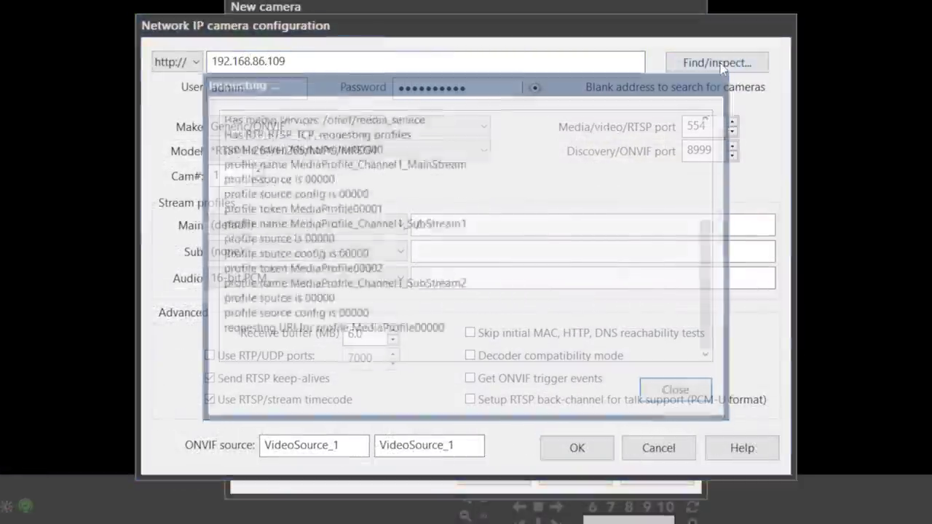
Close the inspection log and choose MediaProfile_Channel1_SubStream1 as the sub stream.
scroll(605, 232, up, 5)
scroll(491, 214, up, 2)
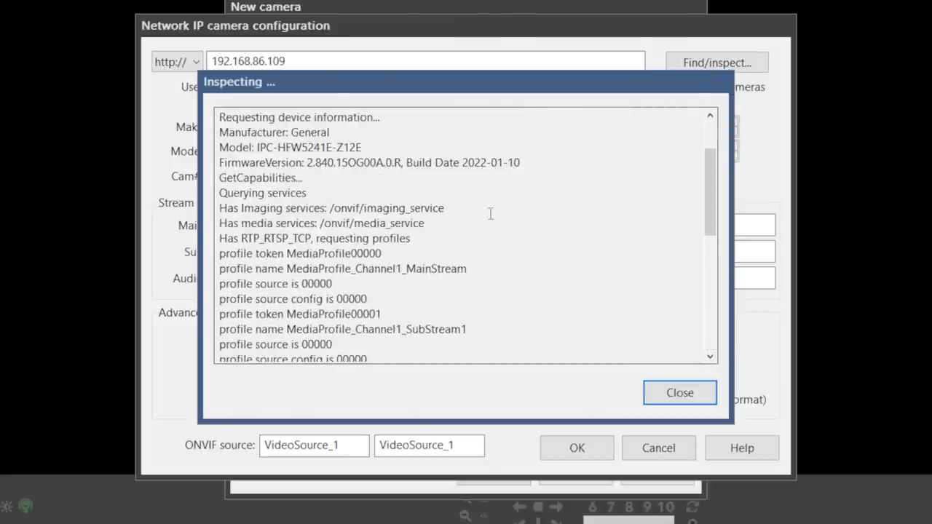
scroll(437, 219, down, 7)
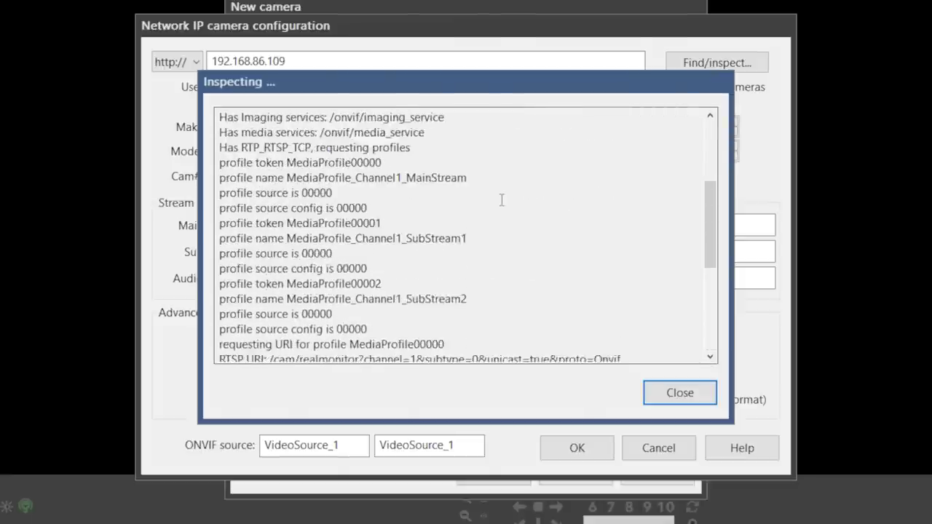
click(679, 392)
click(400, 251)
click(367, 314)
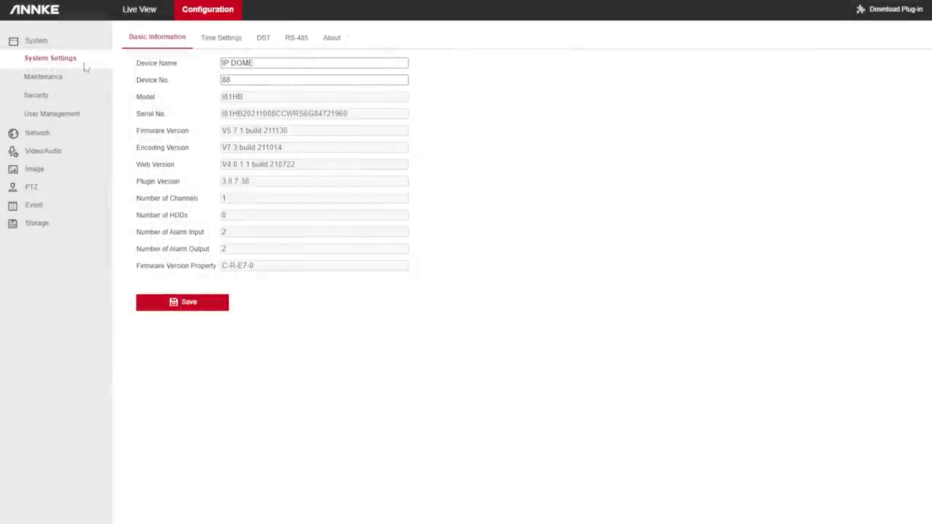
Navigate to the Open Network Video Interface settings under the camera's advanced network settings.
click(64, 137)
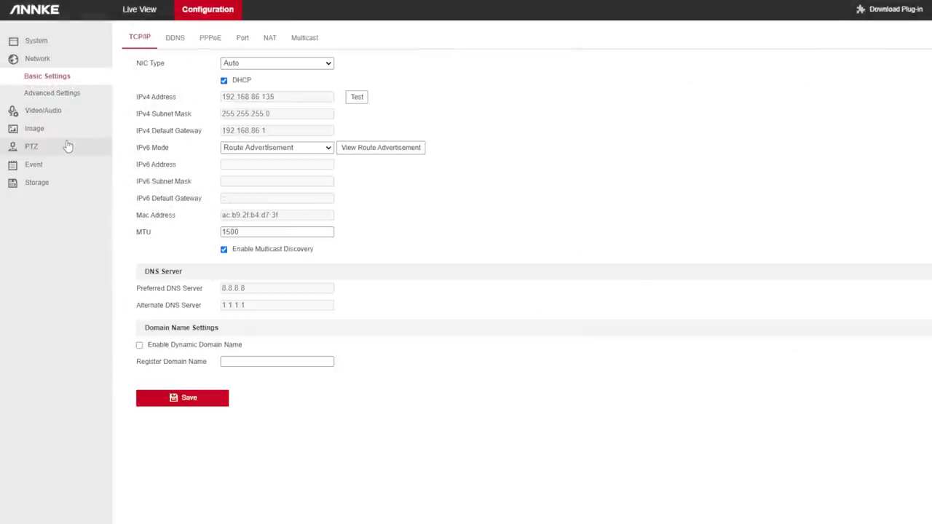
click(78, 96)
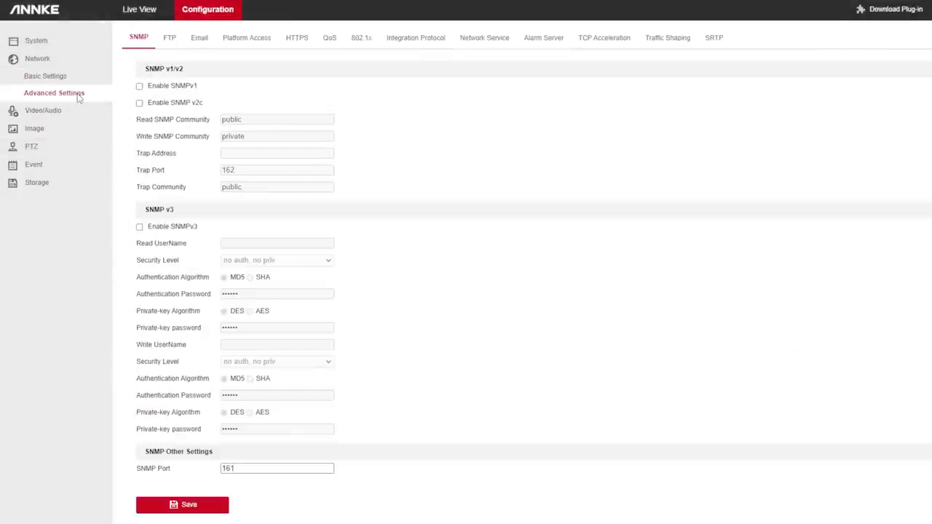
click(435, 40)
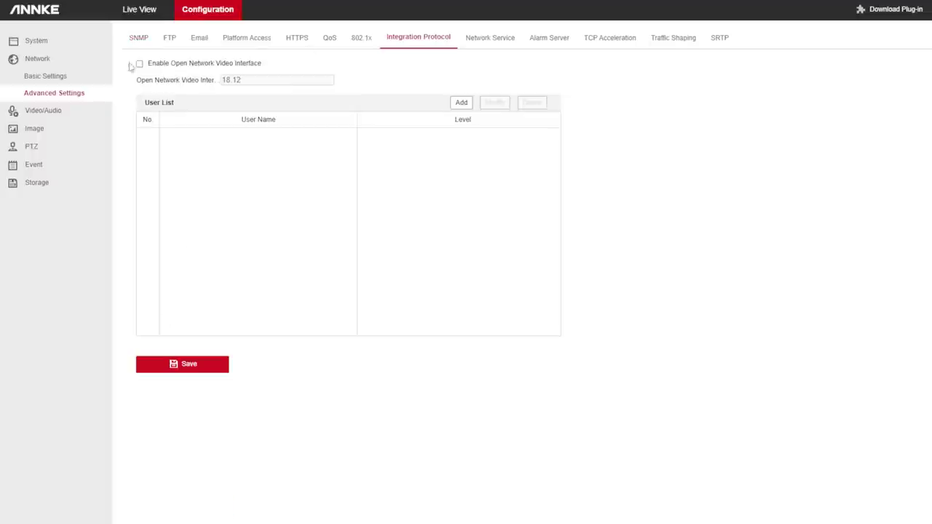
Add an Administrator-level ONVIF user 'admin' with its password confirmed.
click(460, 101)
text(admin)
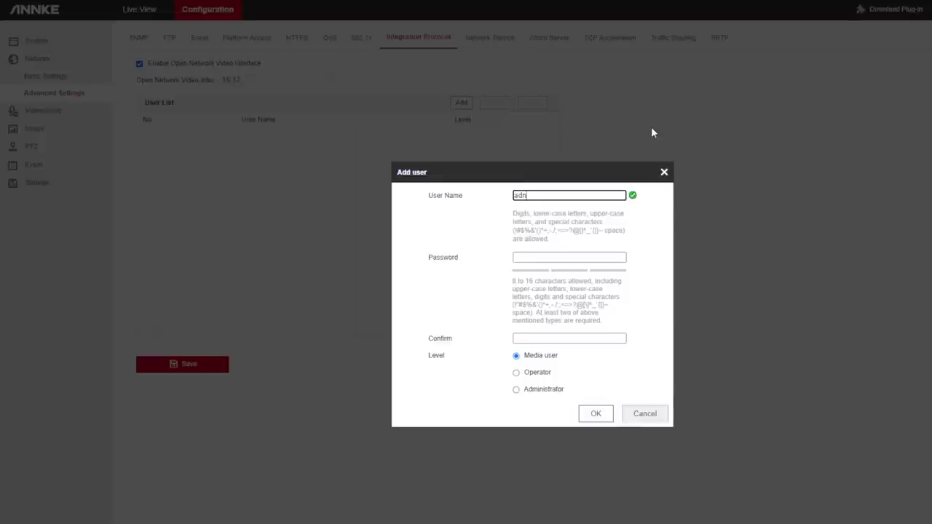
key(Tab)
text(**********)
key(Tab)
text(**********)
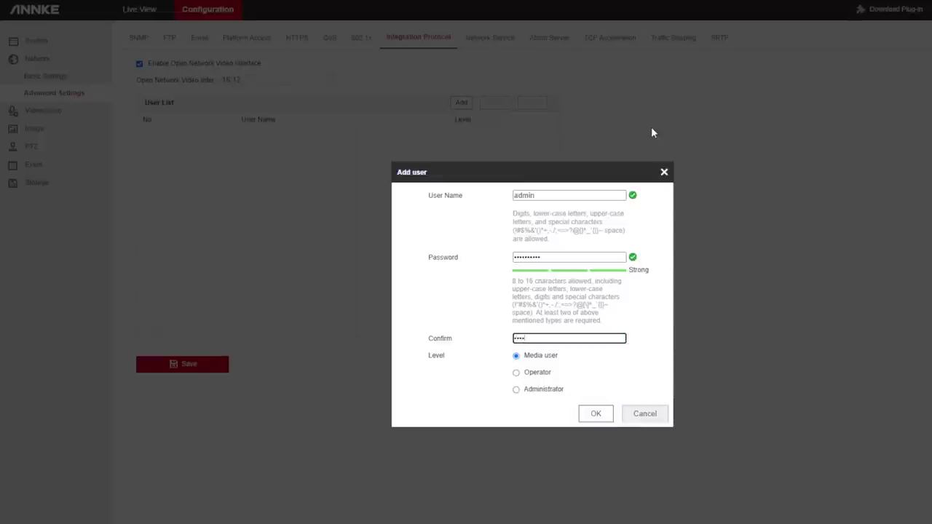
click(595, 414)
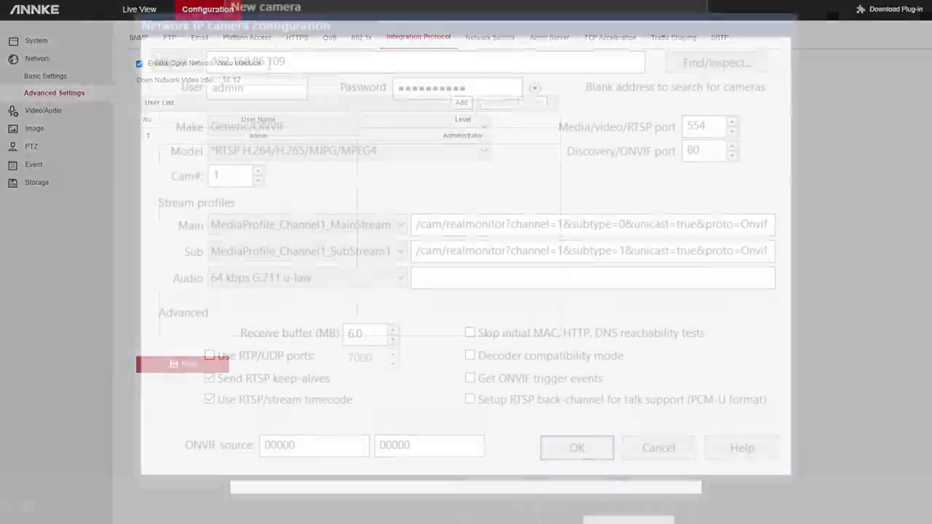
Change the camera IP to 192.168.86.135, inspect it, and pick subStream as the sub stream.
text(135)
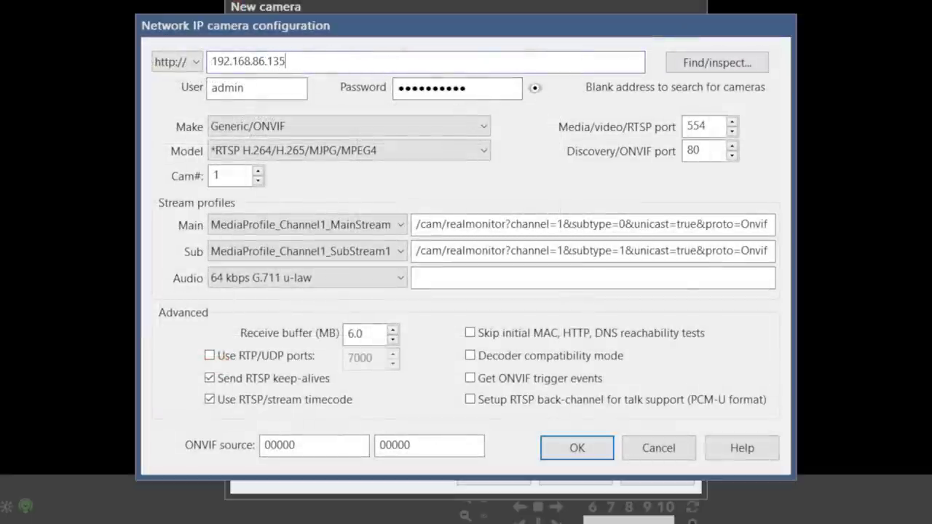
click(737, 66)
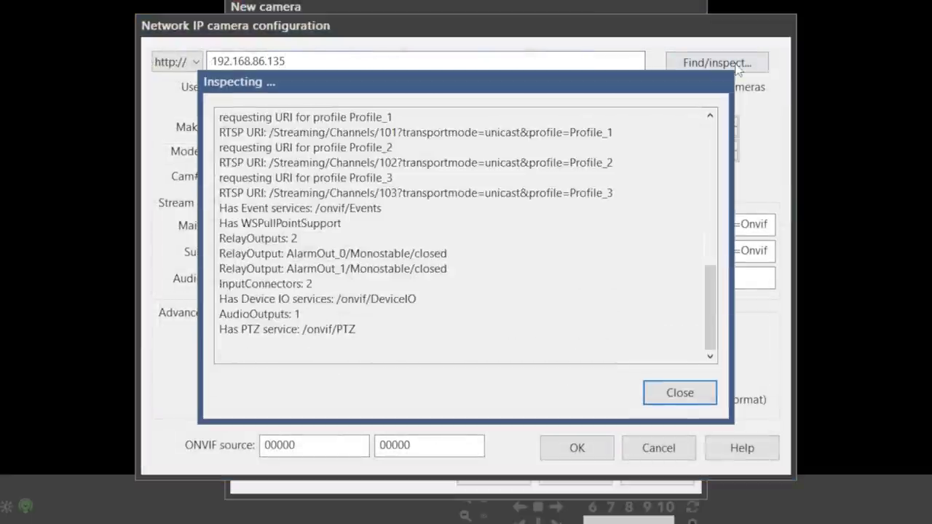
click(666, 389)
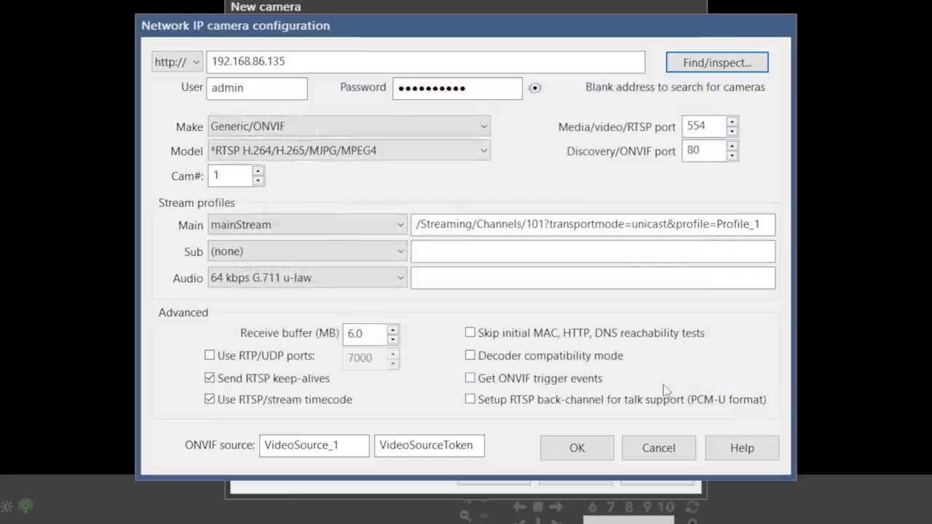
click(324, 261)
click(306, 315)
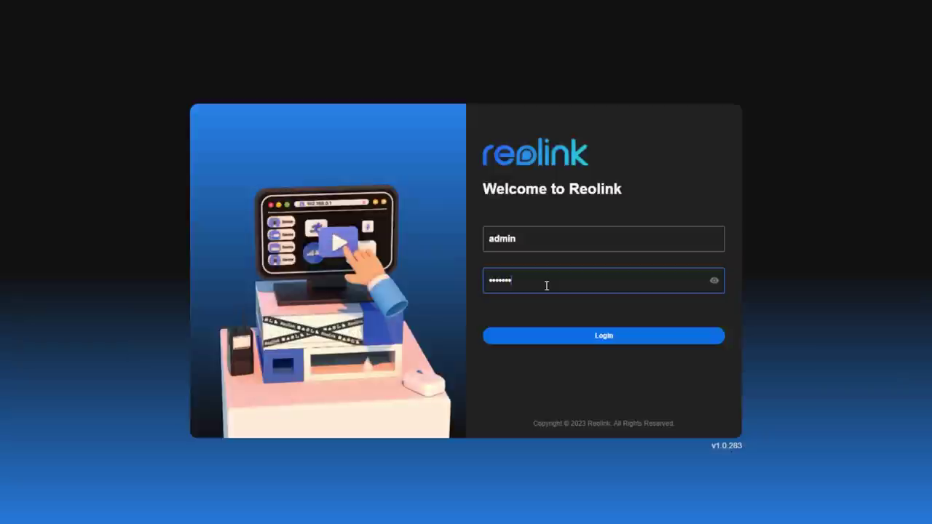
Log in to the Reolink camera and open Set Up under Network Server Settings.
key(Return)
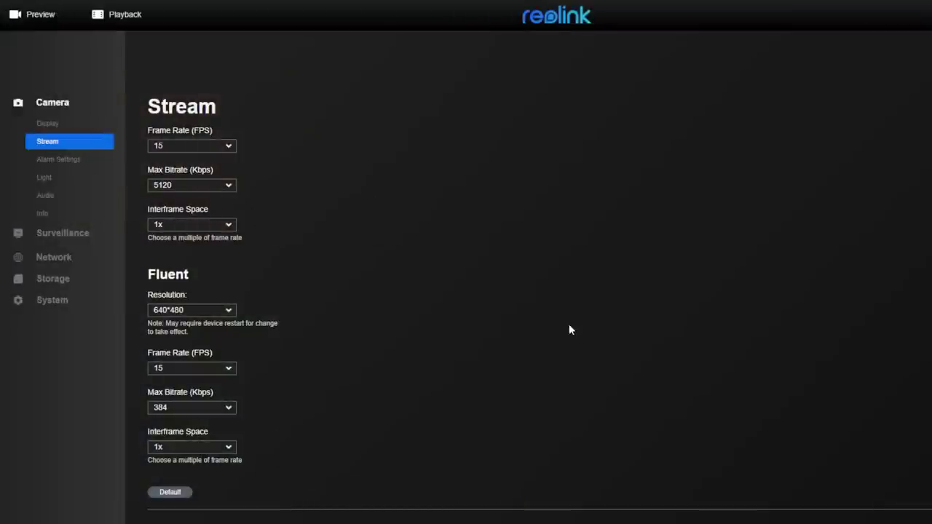
scroll(569, 327, down, 1)
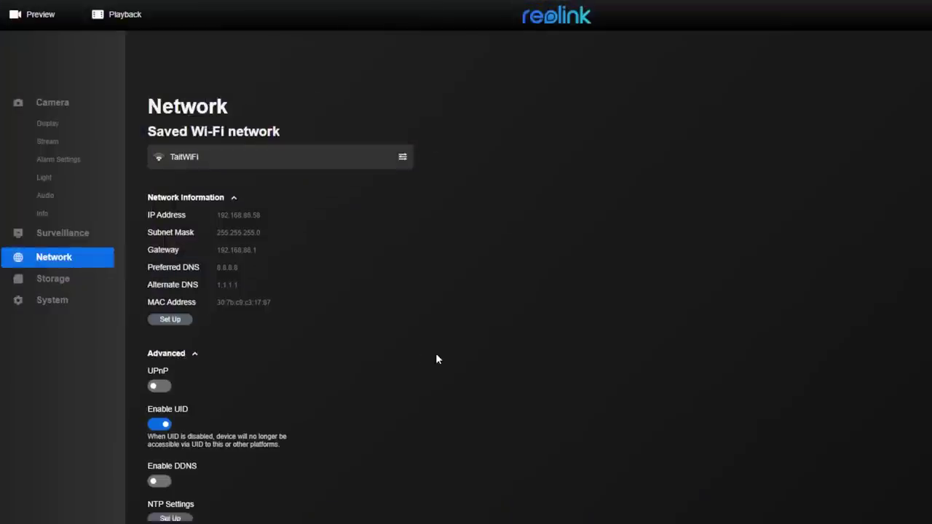
scroll(441, 353, down, 1)
click(172, 478)
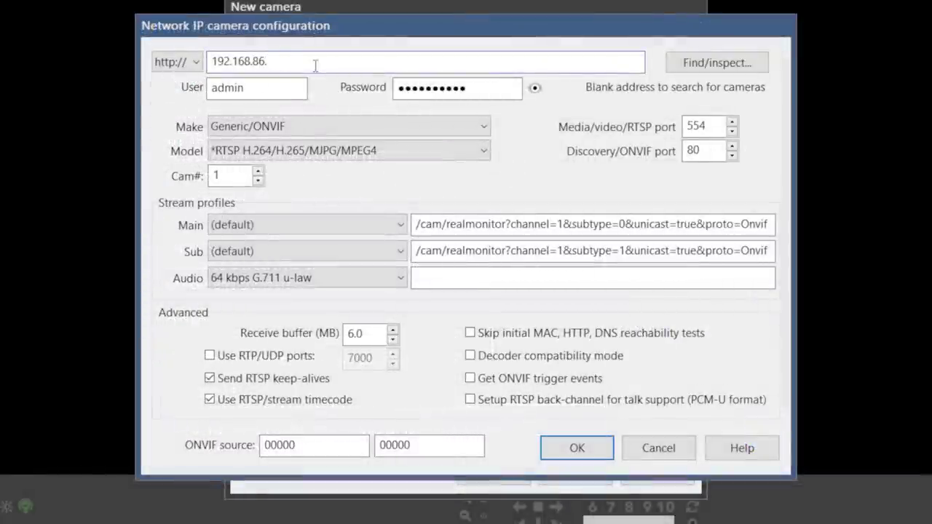
Replace the camera password and inspect the camera at 192.168.86.58 on port 8000.
double_click(458, 88)
text(••••)
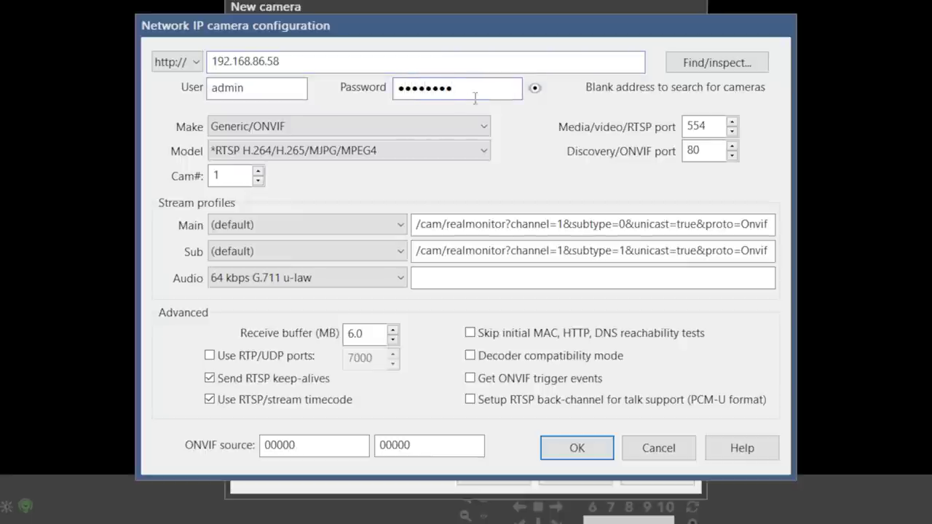
text(00)
click(709, 65)
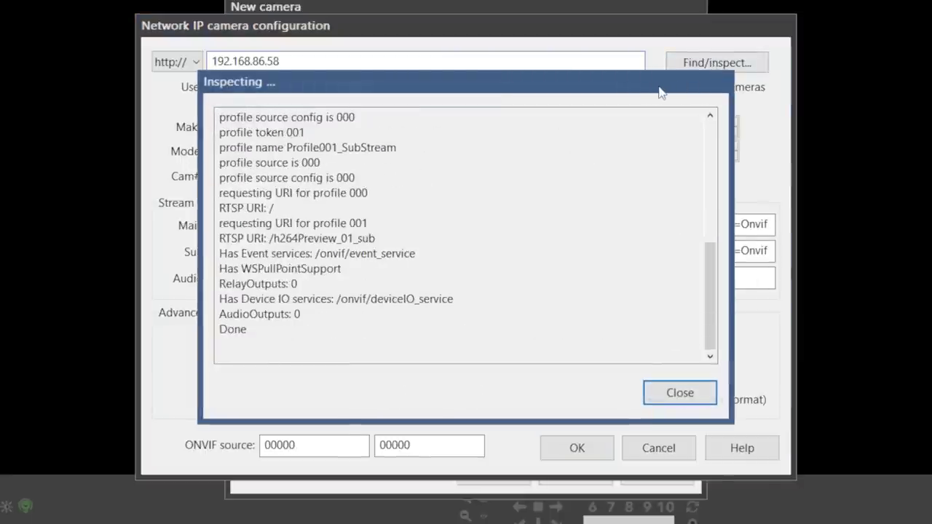
Use Profile001_SubStream as the sub stream and turn off RTSP keep-alives.
click(672, 387)
click(326, 247)
click(307, 313)
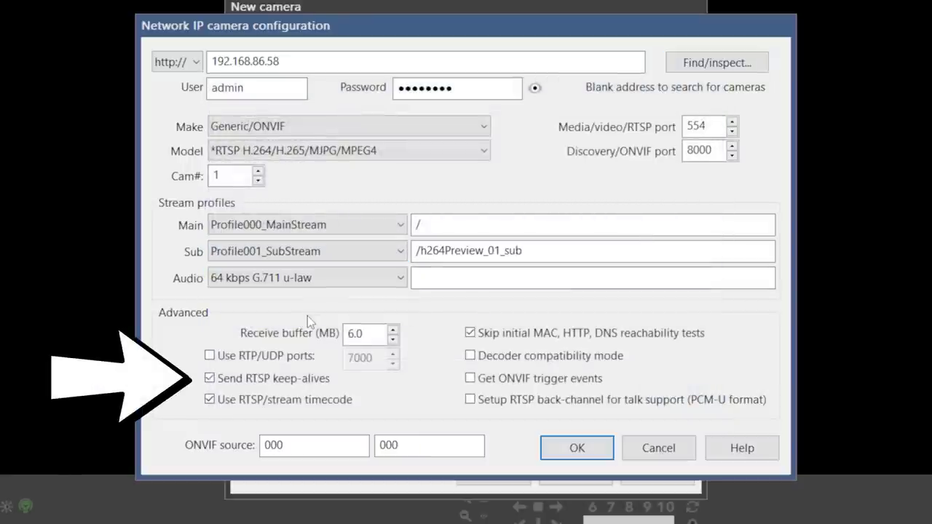
key(space)
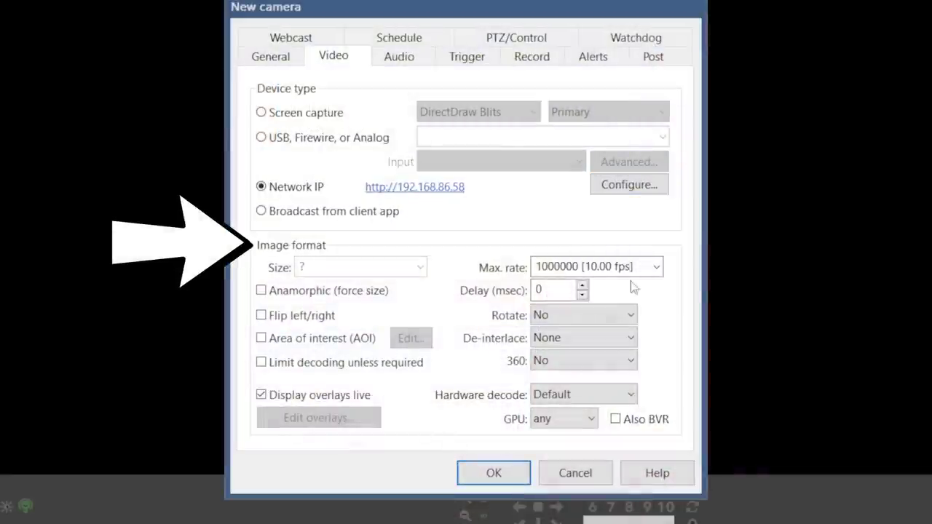
Set max rate to 500000 [20.00 fps], disable live overlay display, and review the Audio settings.
click(654, 267)
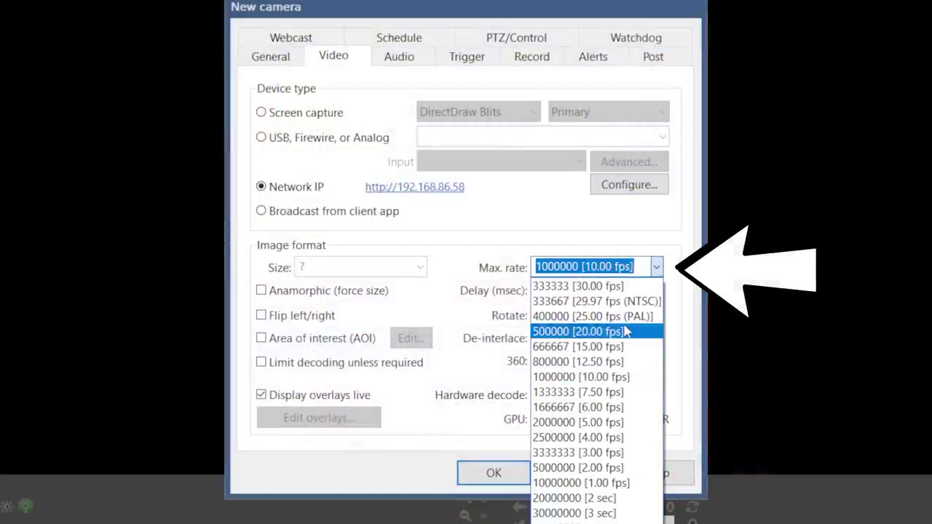
click(615, 331)
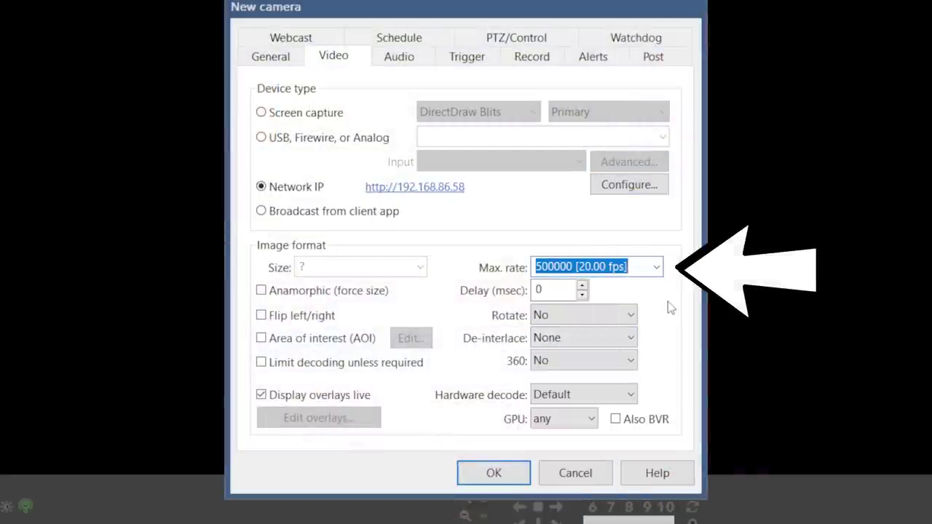
click(260, 396)
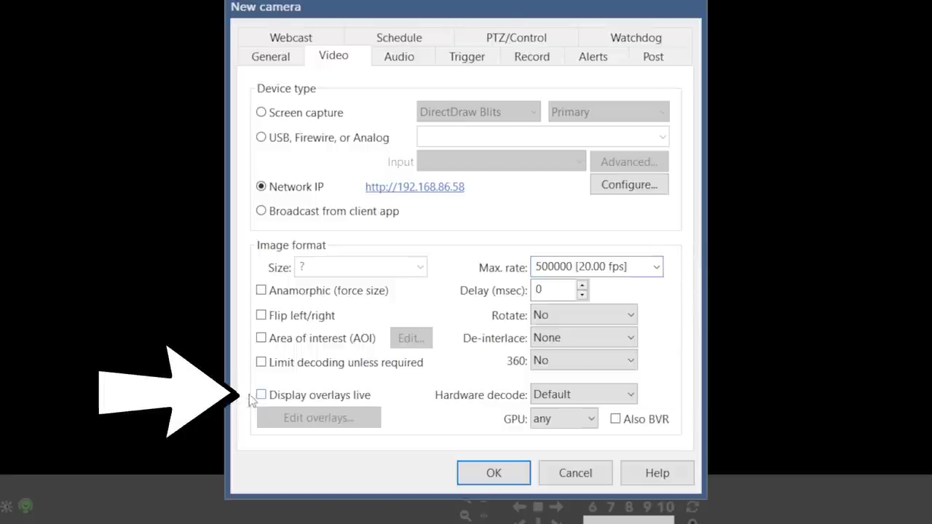
click(401, 58)
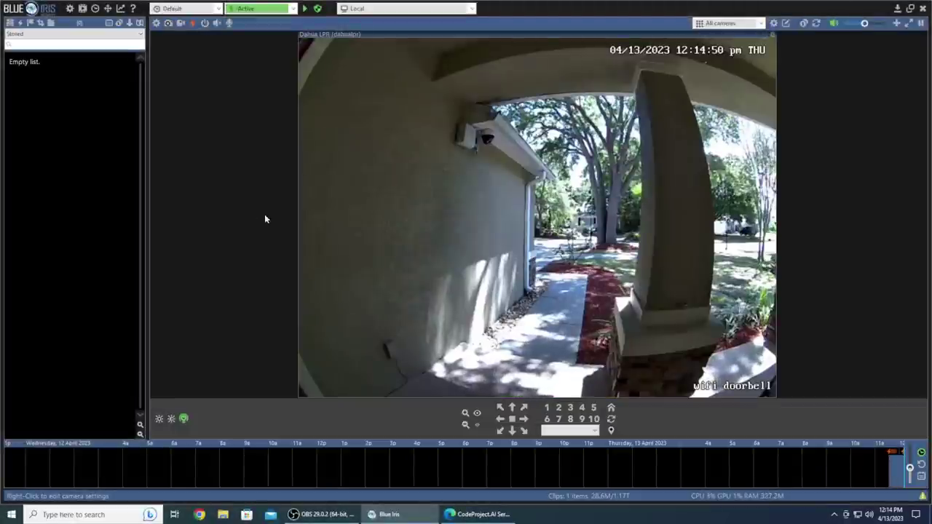
In the camera's Trigger motion sensor settings, lower minimum object size to 501 and set minimum duration to 0.
right_click(659, 174)
click(641, 179)
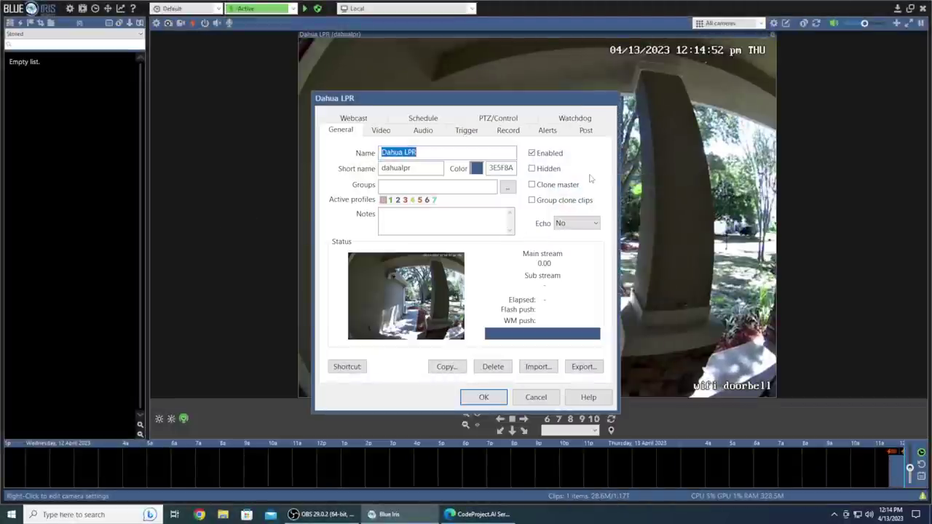
click(464, 131)
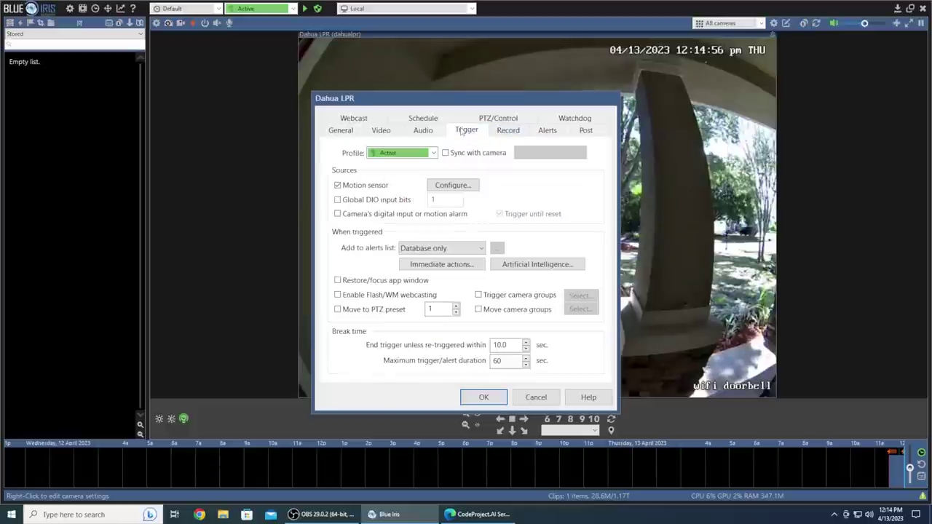
click(453, 185)
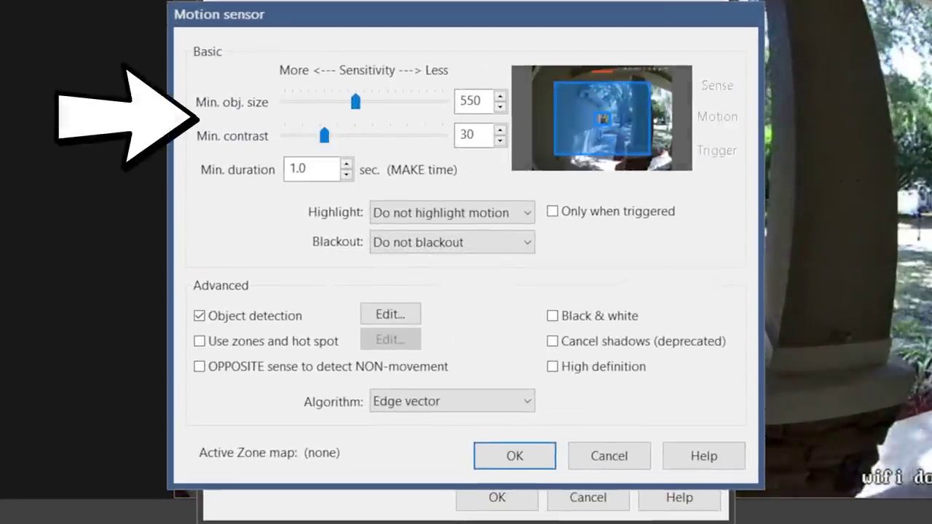
drag(355, 102, 349, 104)
double_click(297, 169)
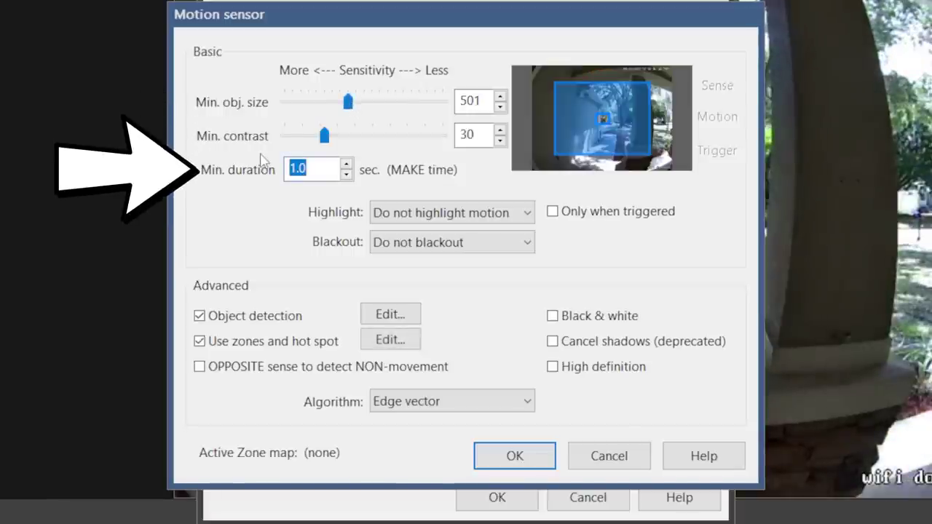
text(0)
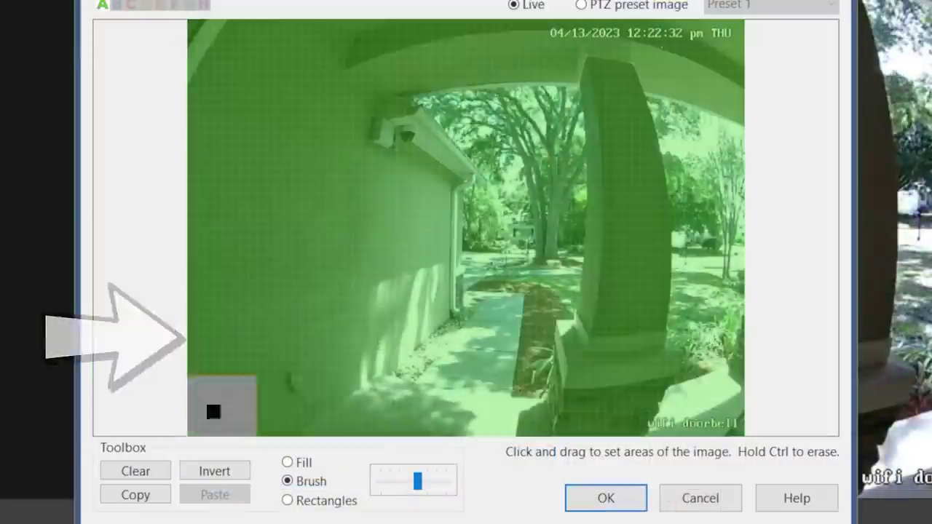
Redraw the zones: trim the bottom and left of Zone A, paint a diagonal Zone B band.
drag(208, 405, 472, 426)
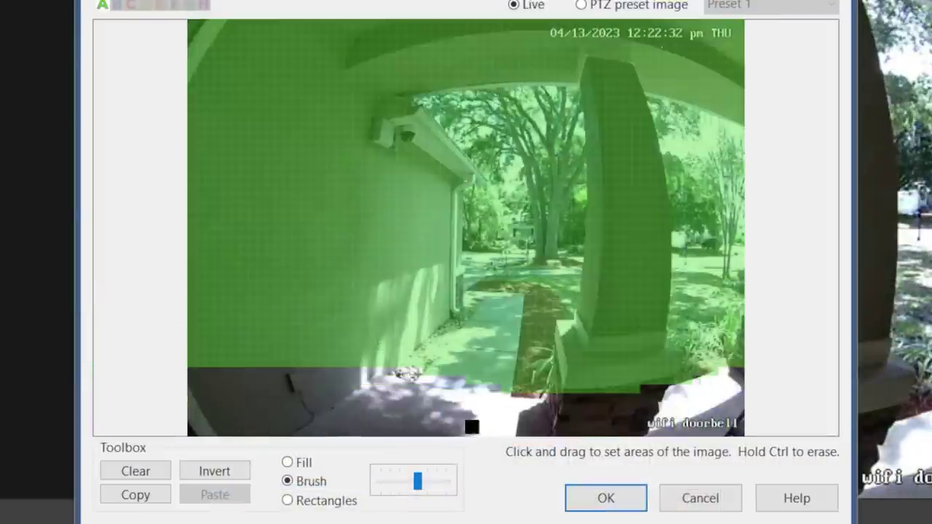
mouse_move(298, 401)
mouse_down()
mouse_move(251, 381)
mouse_move(329, 383)
mouse_move(291, 262)
mouse_move(302, 239)
mouse_move(377, 358)
mouse_up()
click(117, 7)
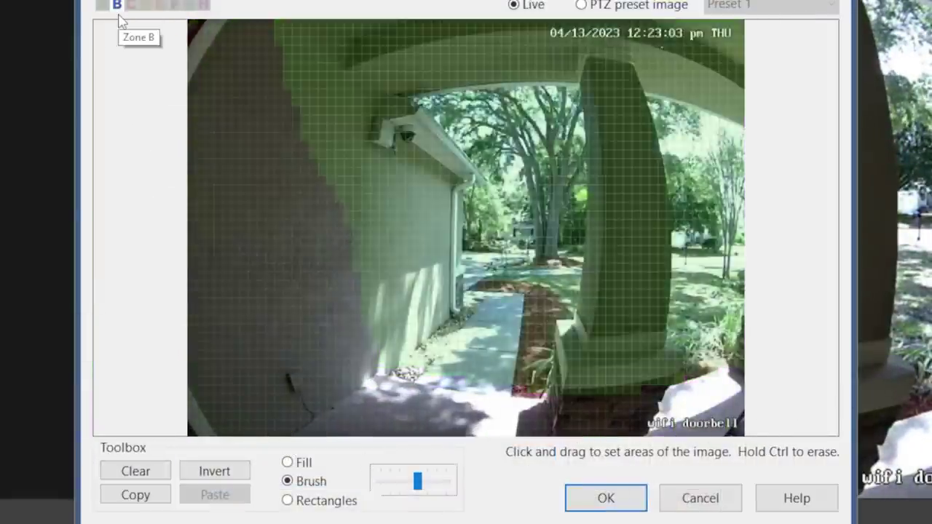
mouse_move(205, 29)
mouse_down()
mouse_move(250, 208)
mouse_move(347, 431)
mouse_move(484, 431)
mouse_move(283, 416)
mouse_move(171, 150)
mouse_up()
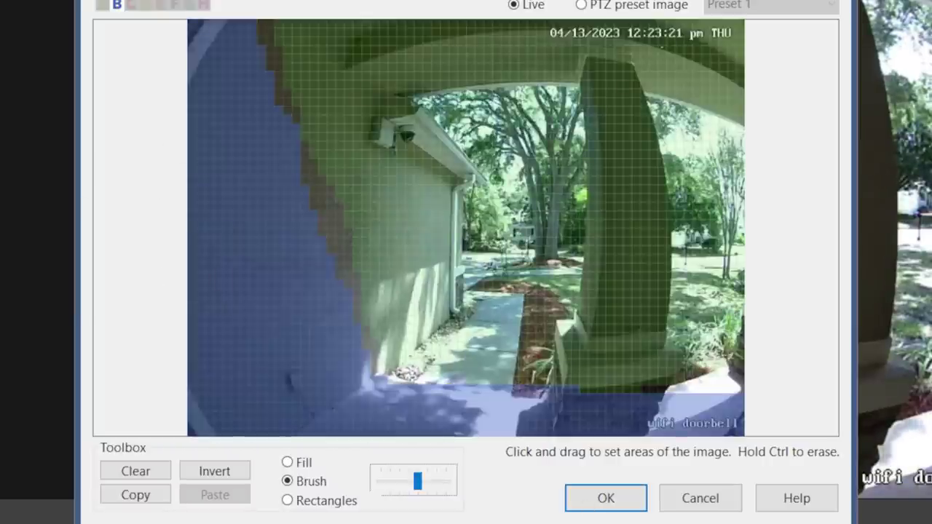
click(606, 498)
Trigger only when objects cross zones A>B, no longer on travel distance.
click(408, 314)
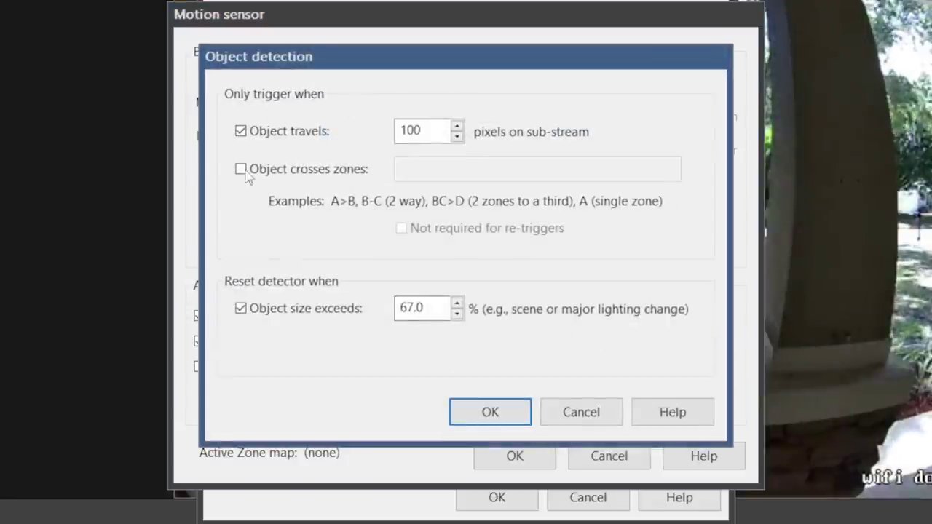
click(240, 168)
click(457, 167)
text(A>B)
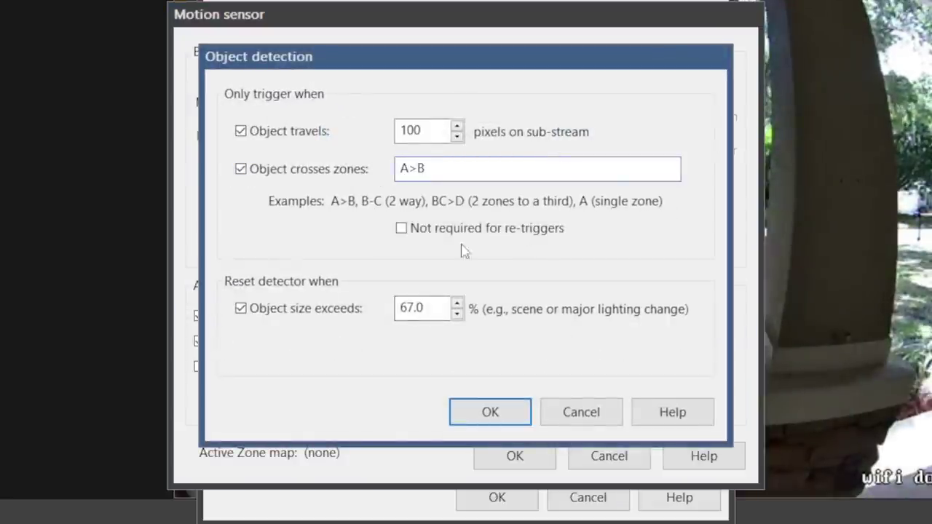
click(241, 131)
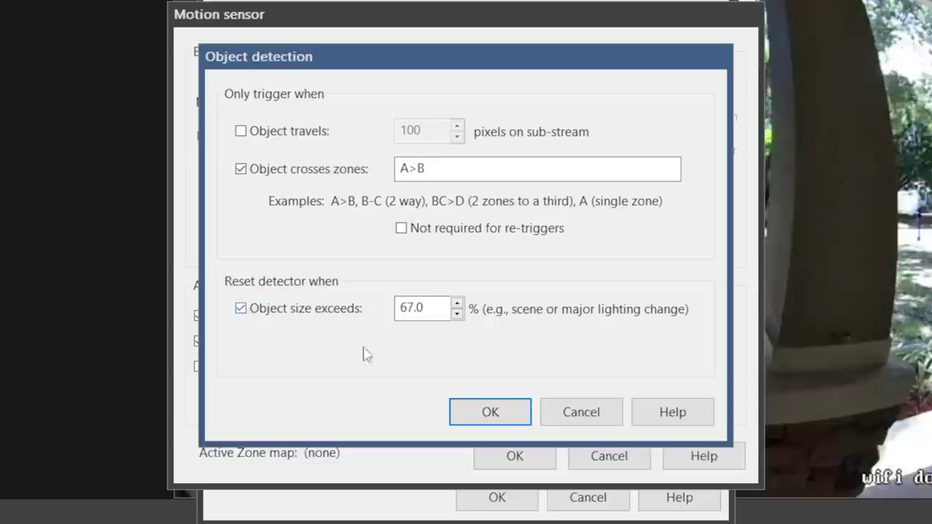
click(490, 412)
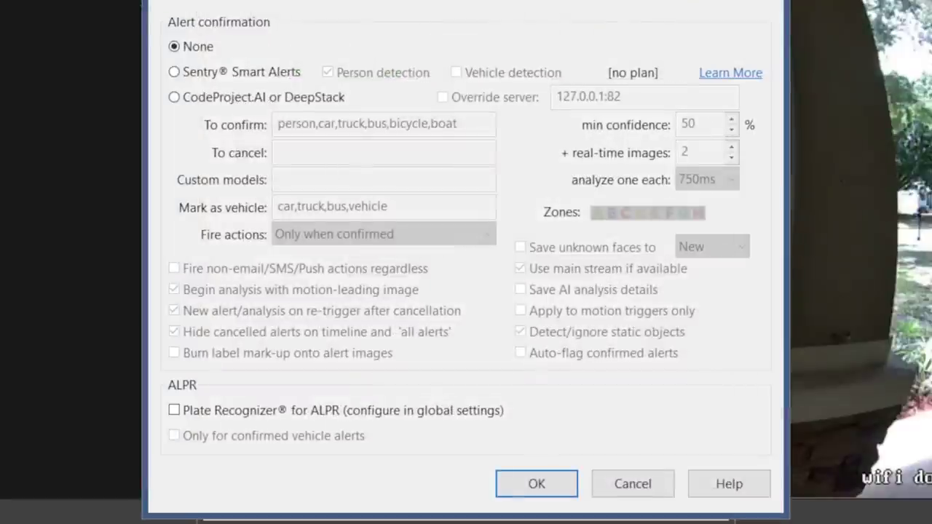
Use CodeProject.AI with 75% minimum confidence, one image every 500ms, 3 extra real-time images, and save.
click(174, 97)
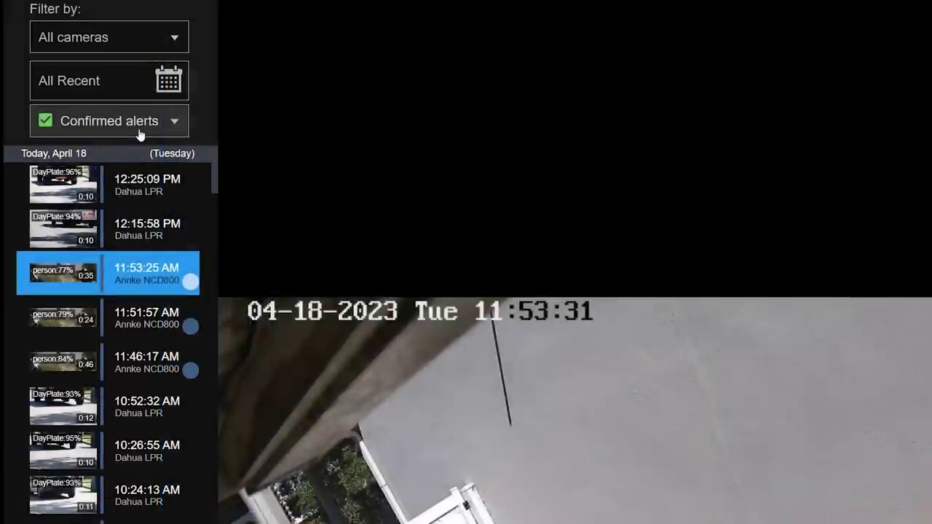
click(140, 129)
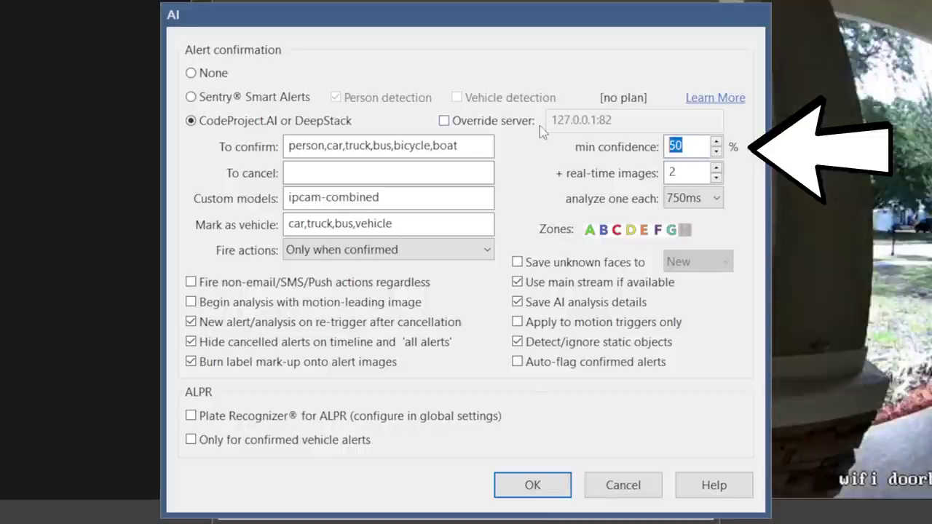
text(75)
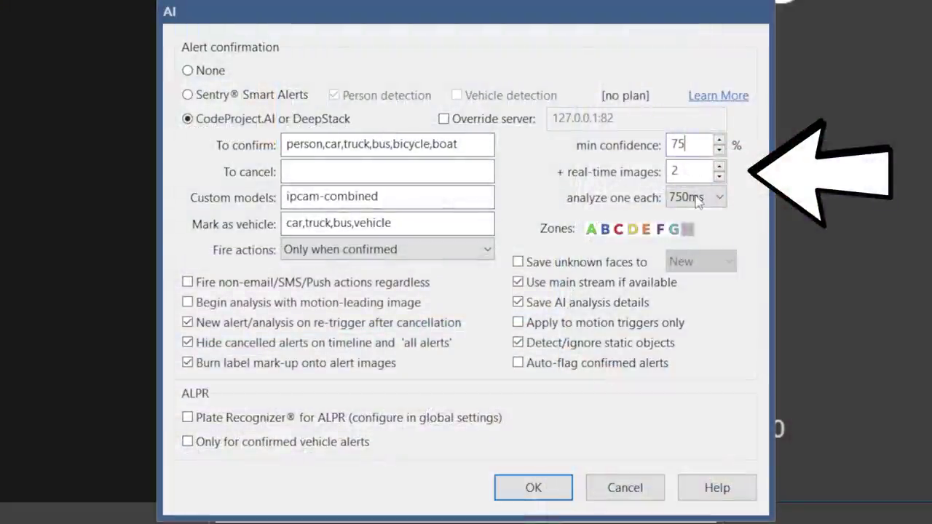
click(697, 202)
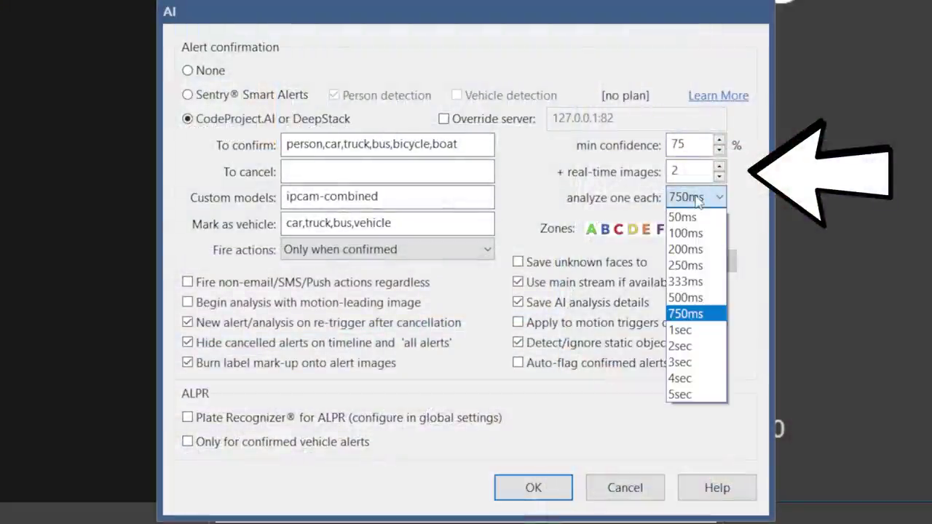
click(691, 297)
double_click(699, 174)
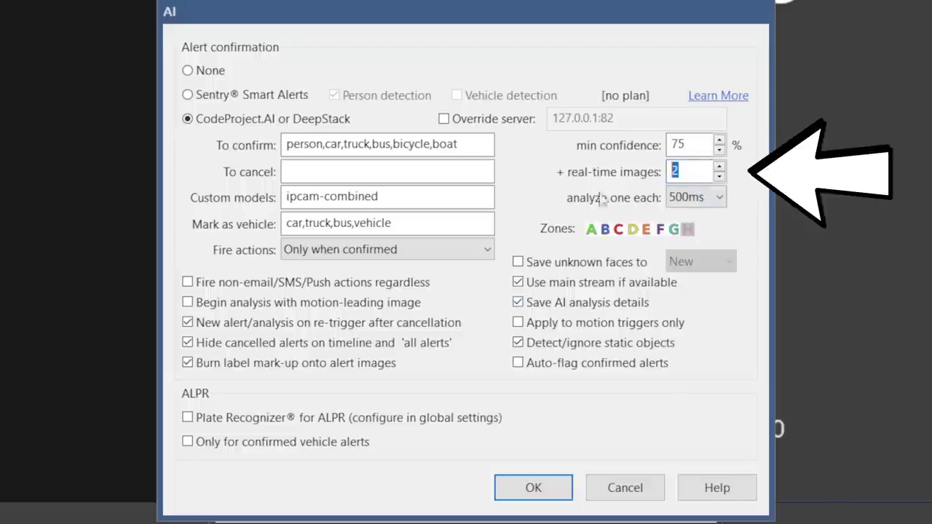
text(3)
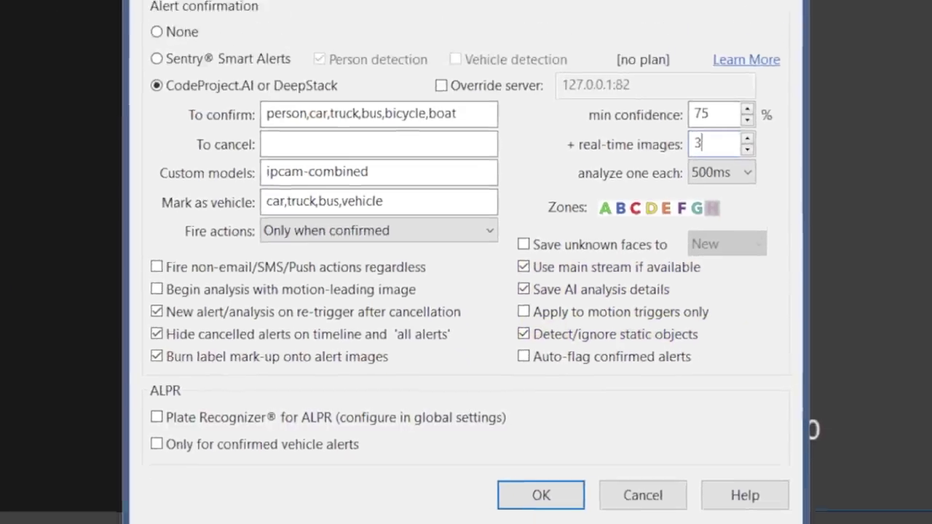
click(570, 517)
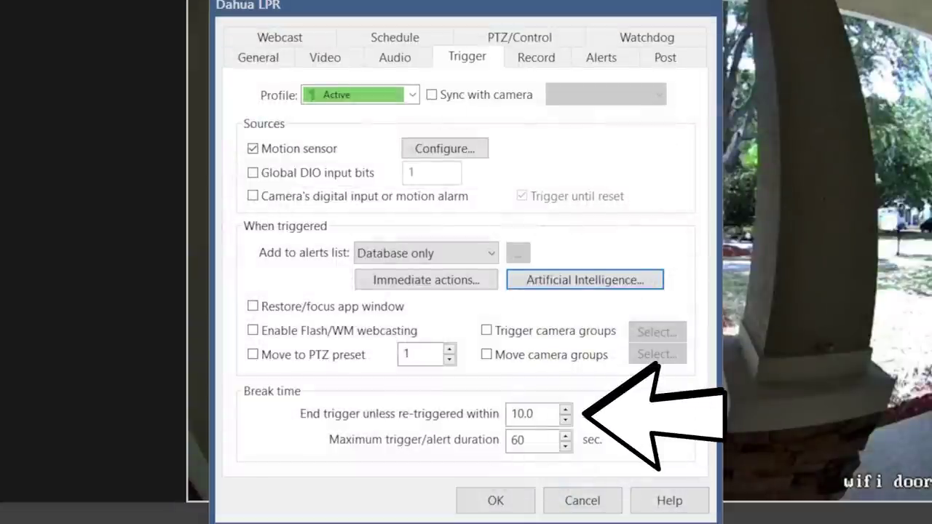
Set maximum trigger/alert duration to 120 seconds, then review the Record tab's recording mode choices.
drag(524, 440, 497, 438)
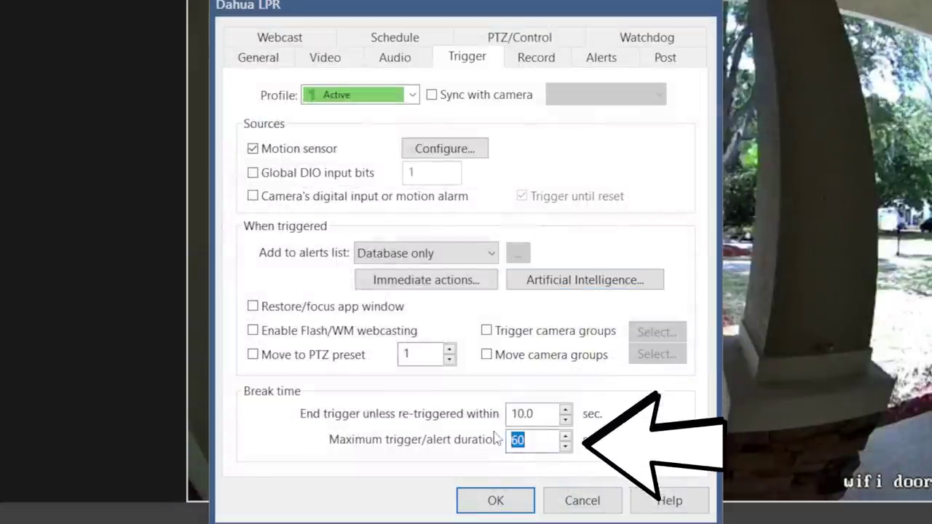
text(120)
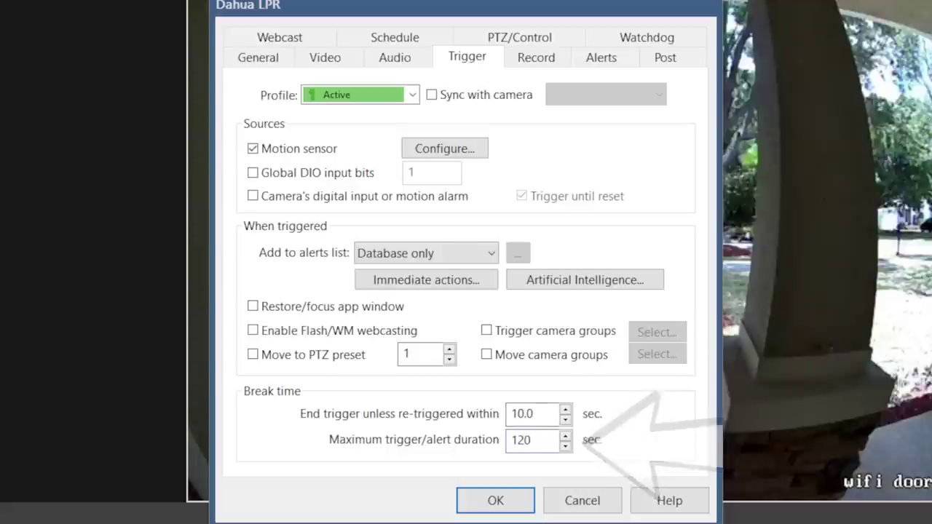
click(536, 57)
click(404, 128)
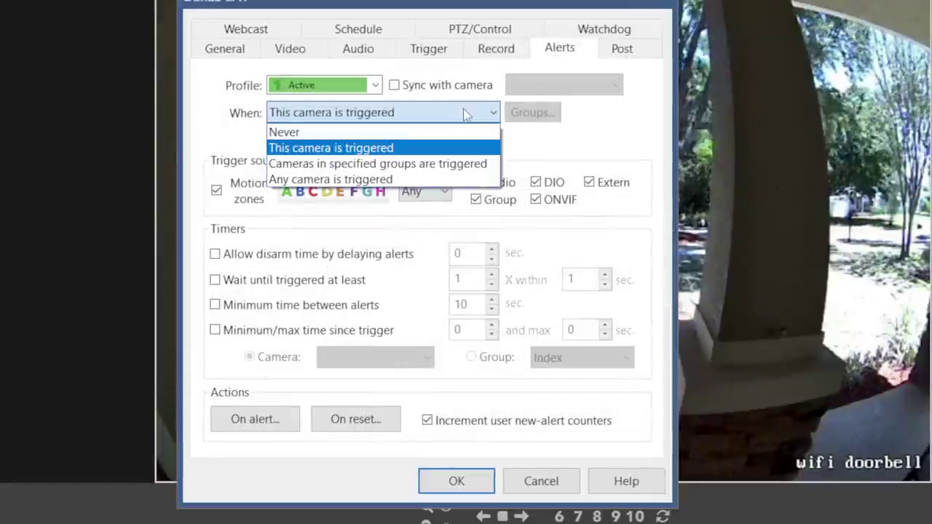
Browse the on-alert action types, starting a push notification action.
click(466, 112)
click(268, 419)
click(73, 437)
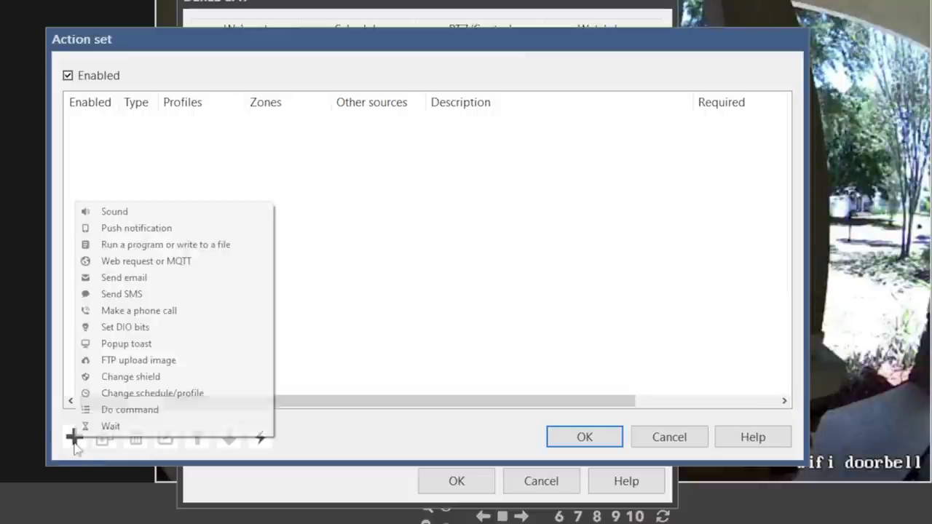
click(223, 228)
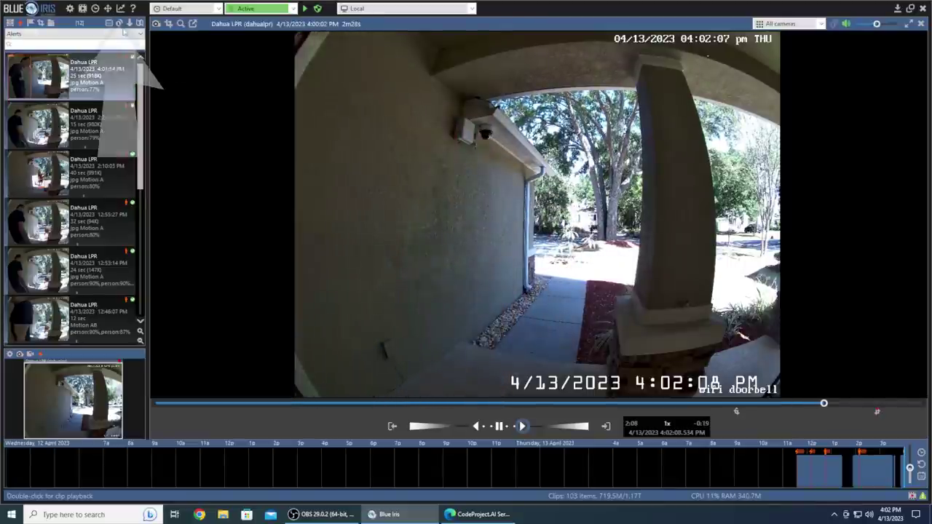
Show the Status window's AI tab for the latest Dahua LPR alert.
click(122, 9)
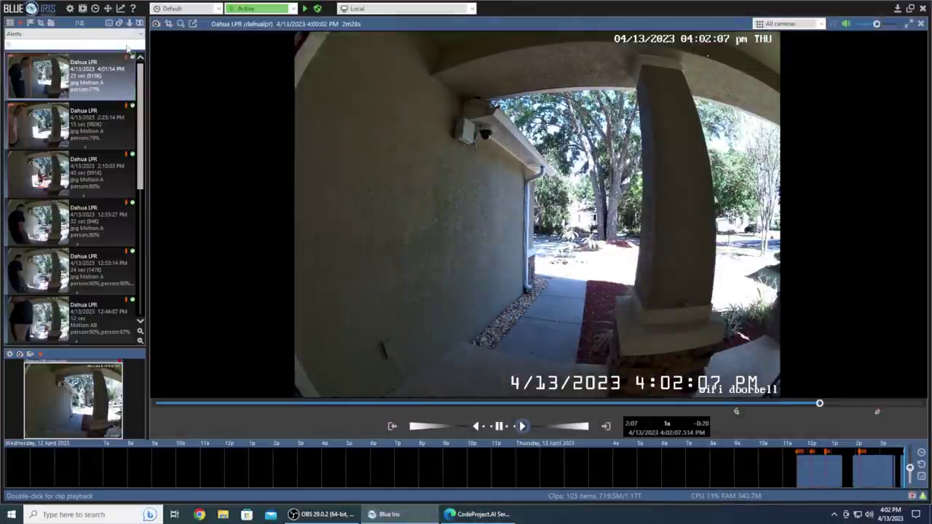
click(120, 8)
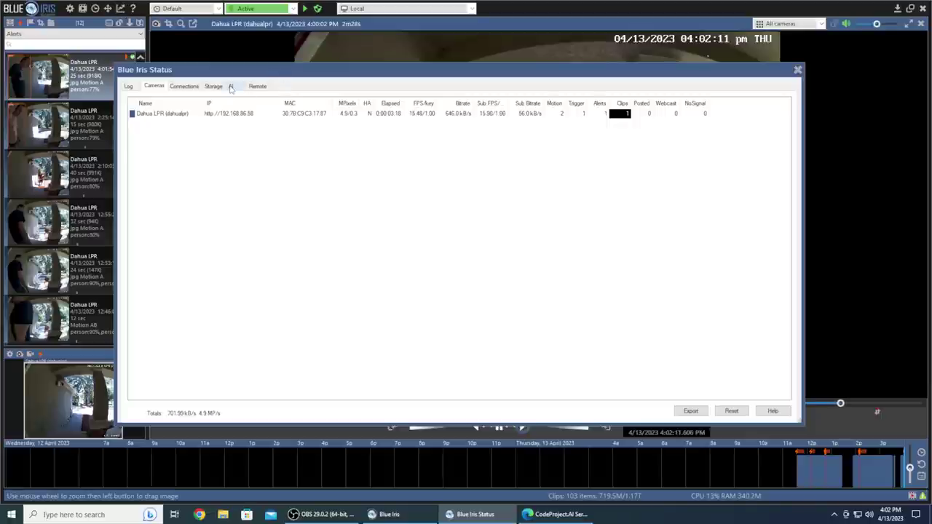
click(231, 87)
double_click(81, 83)
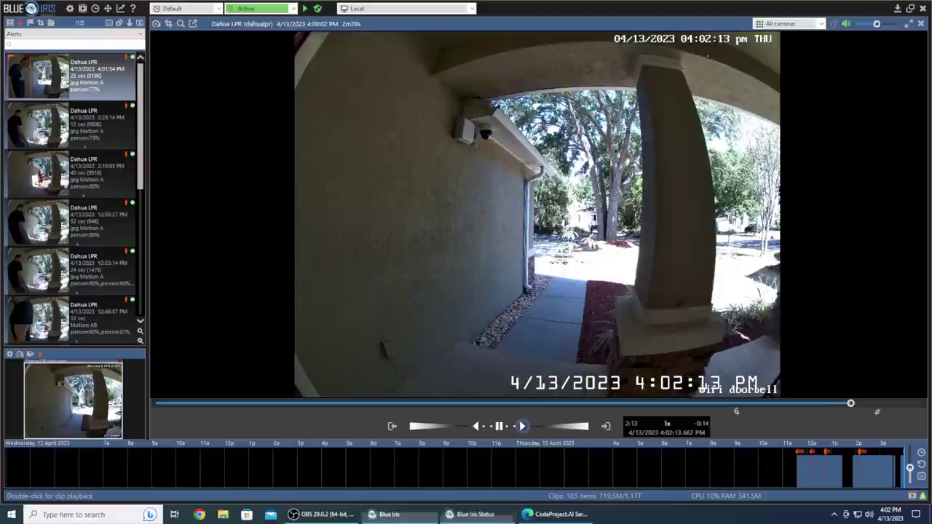
click(470, 515)
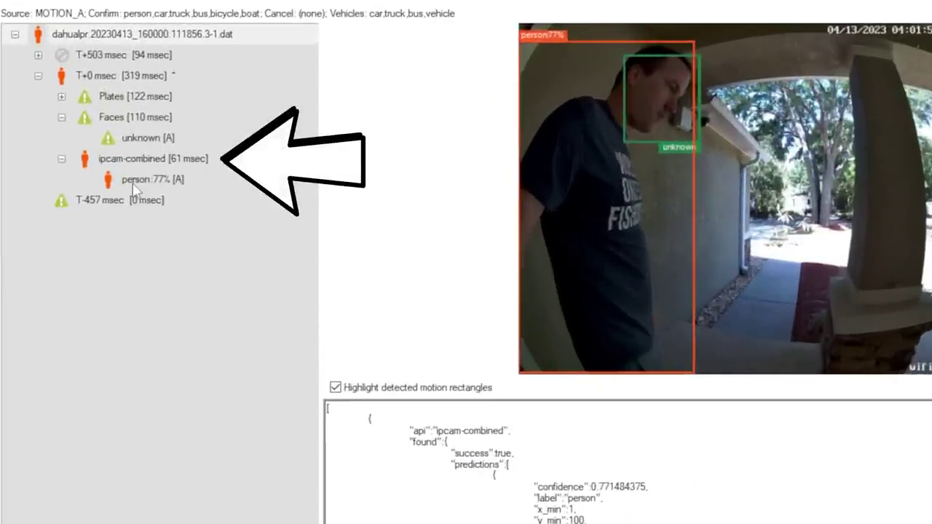
Expand the T+503 msec ipcam-combined result and the Plates node, then view the unknown face.
click(135, 182)
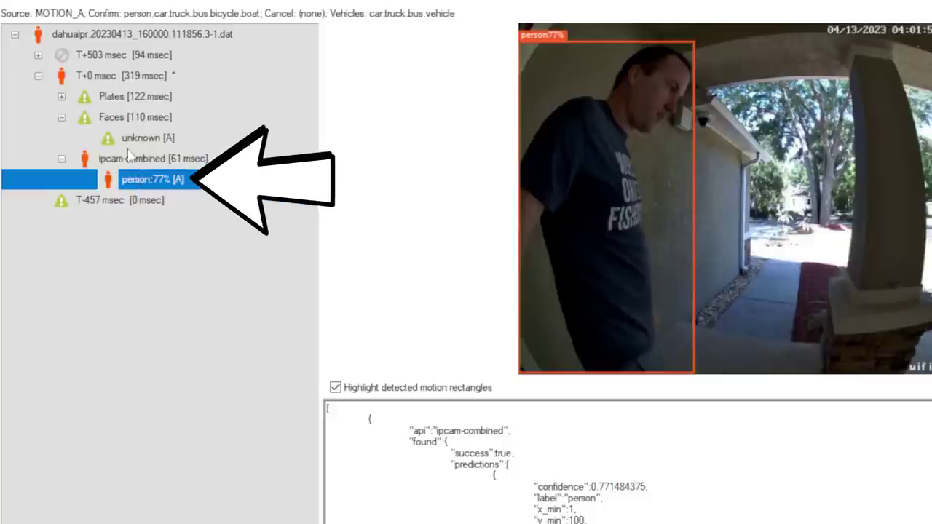
click(38, 56)
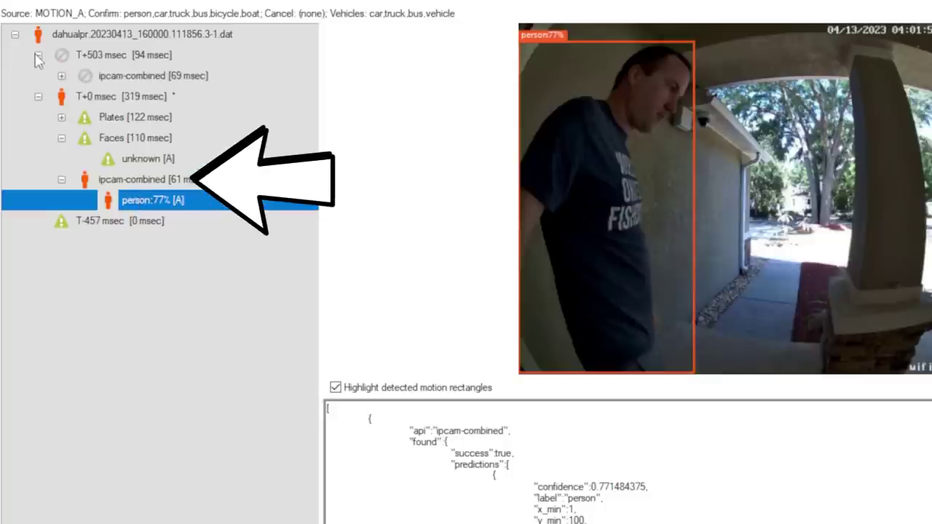
click(62, 76)
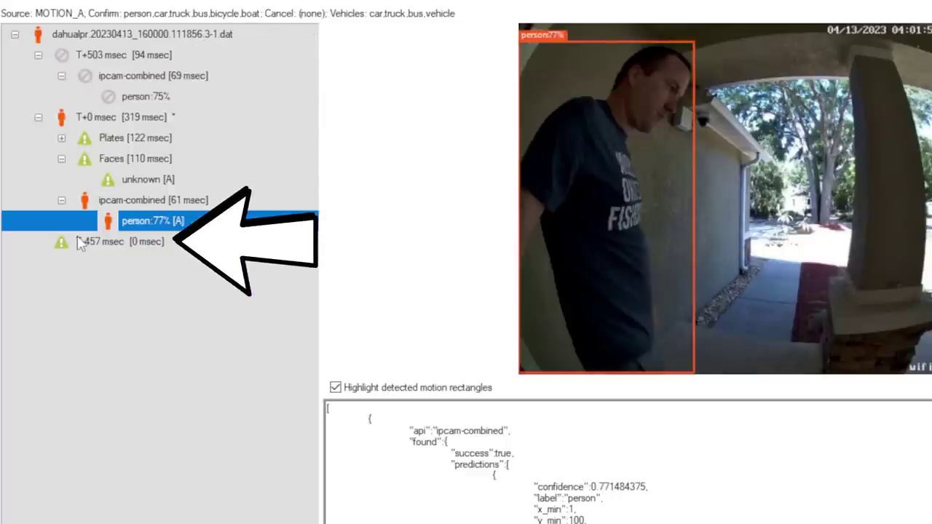
click(78, 246)
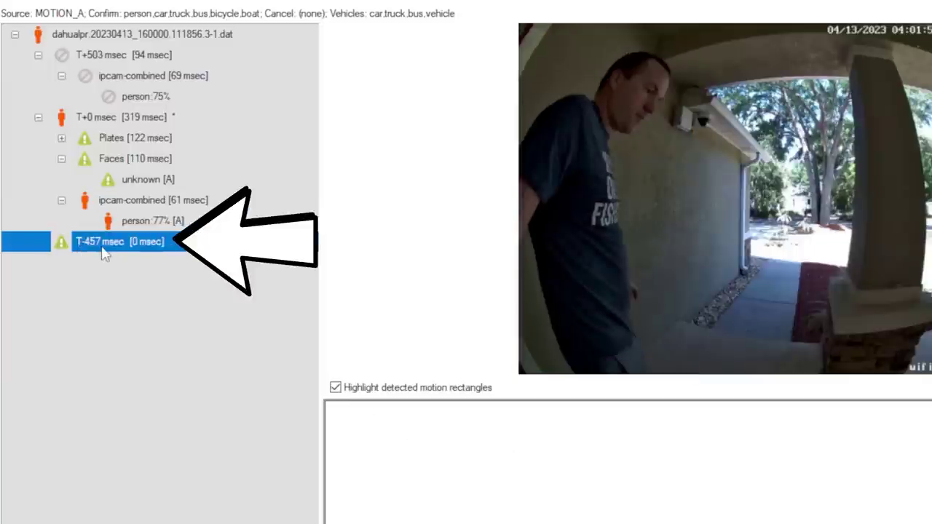
click(61, 138)
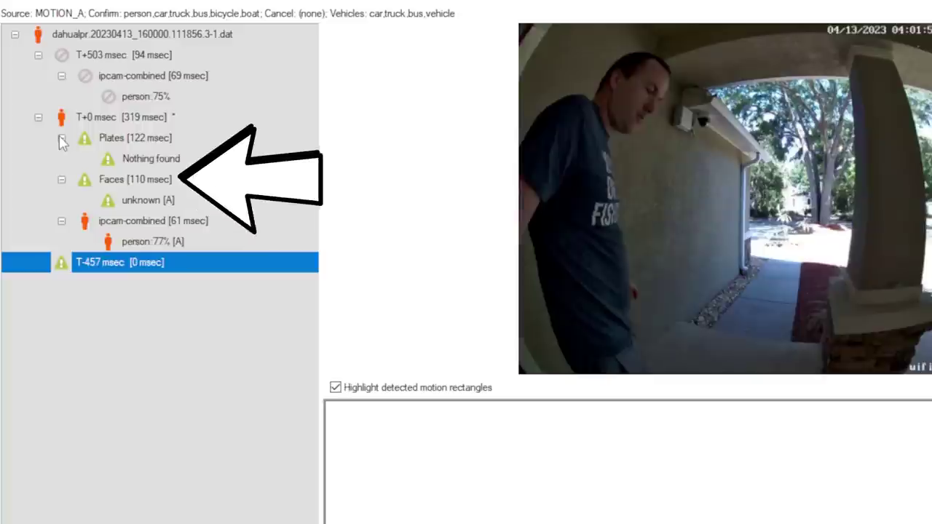
click(157, 205)
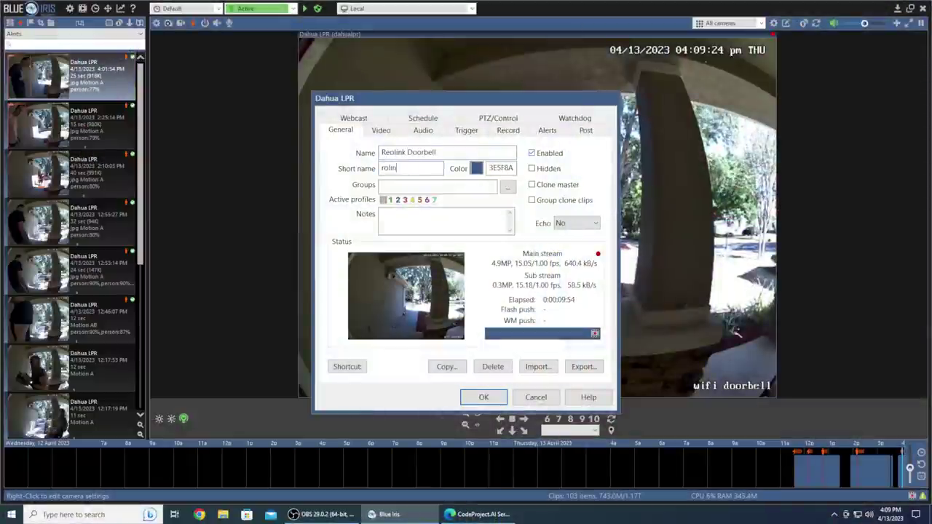
Save Reolink Doorbell, then add camera 'Dahua LPR' (short name lprcam) copied from it.
click(483, 397)
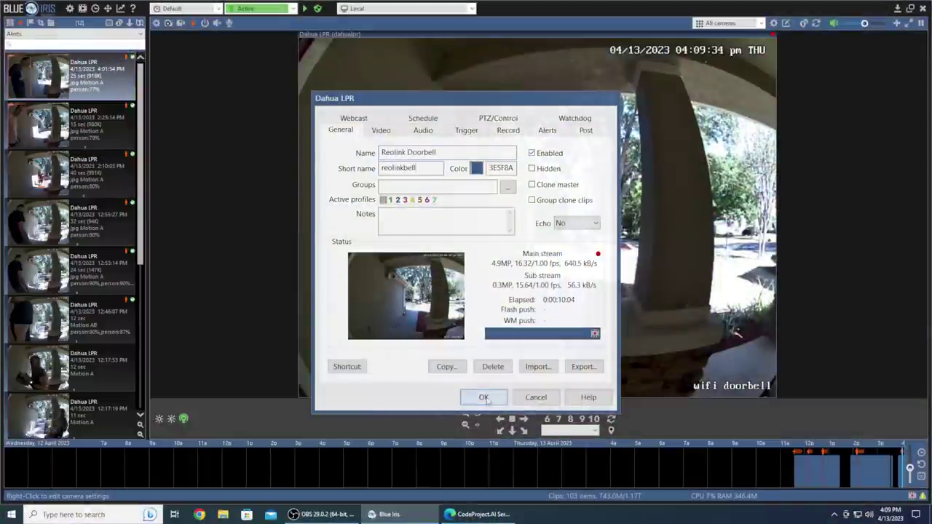
right_click(816, 176)
click(852, 309)
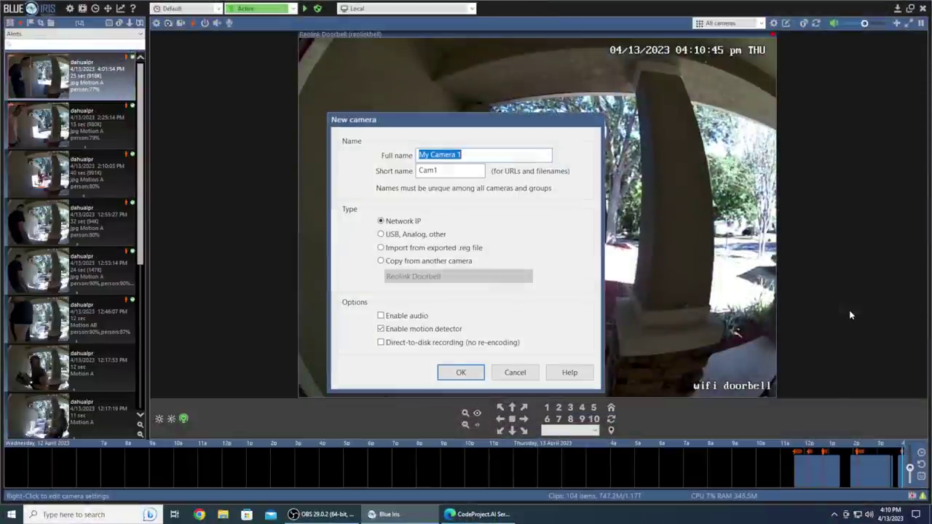
click(474, 154)
key(ctrl+a)
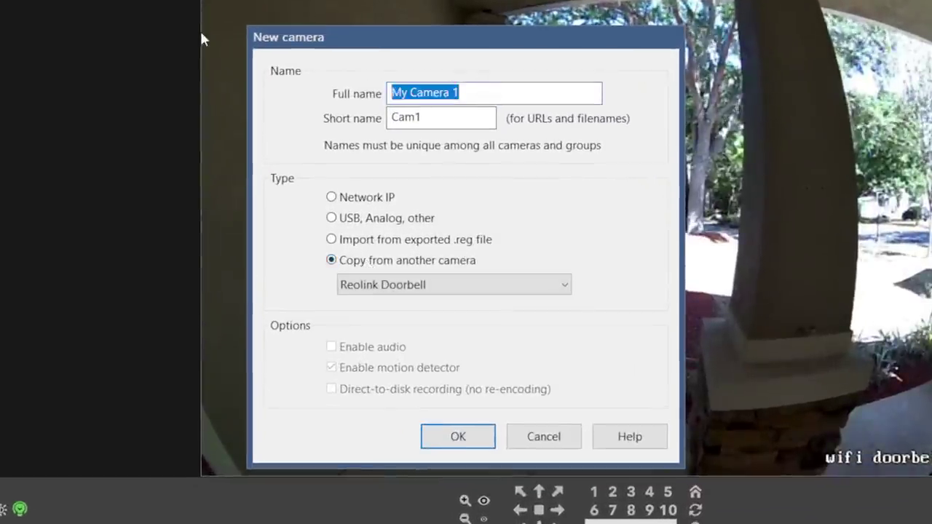
text(Dahua LPR)
key(Tab)
text(lprcam)
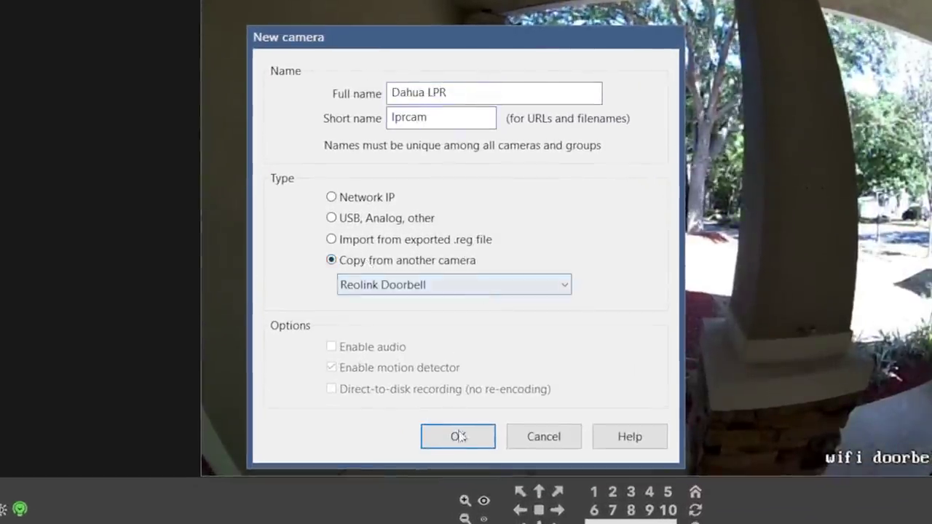
click(457, 440)
Point the video source at 192.168.86.109 with MediaProfile_Channel1_SubStream1 as the sub stream.
click(331, 53)
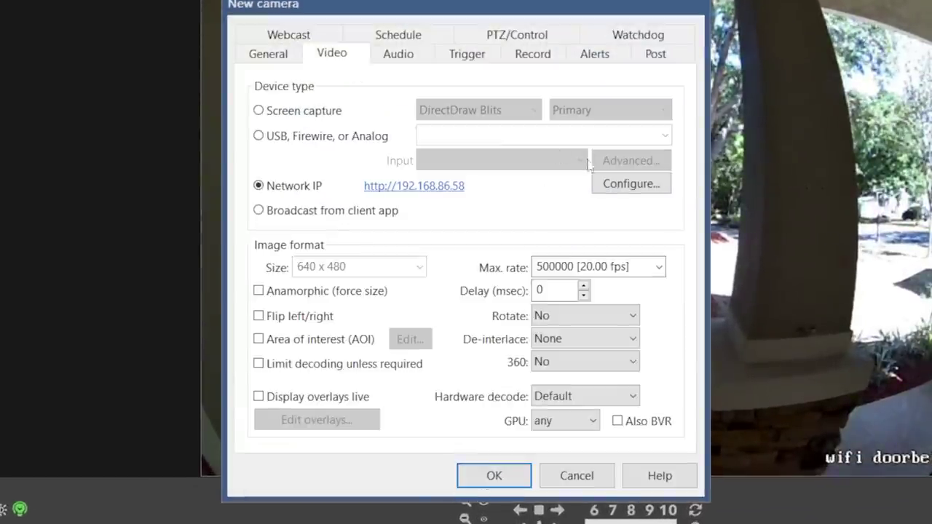
click(631, 183)
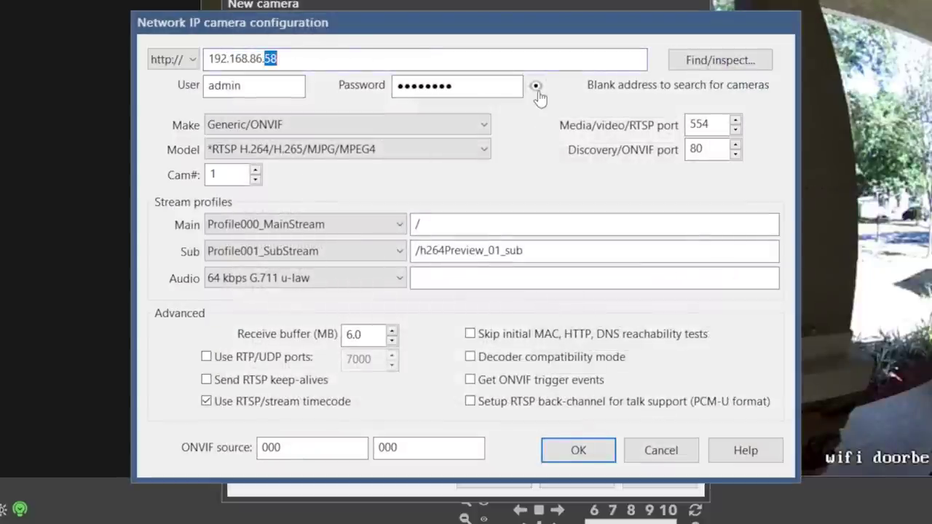
text(109)
click(720, 60)
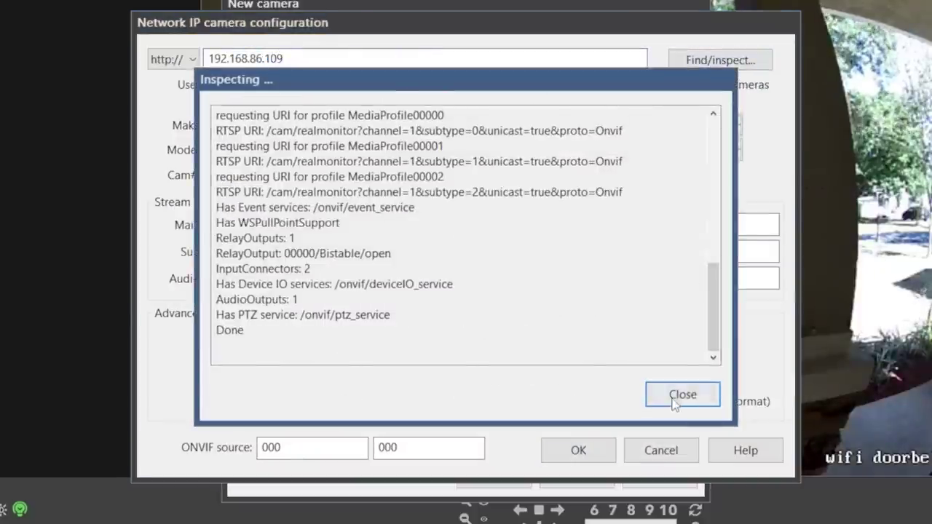
click(680, 393)
click(324, 251)
click(297, 316)
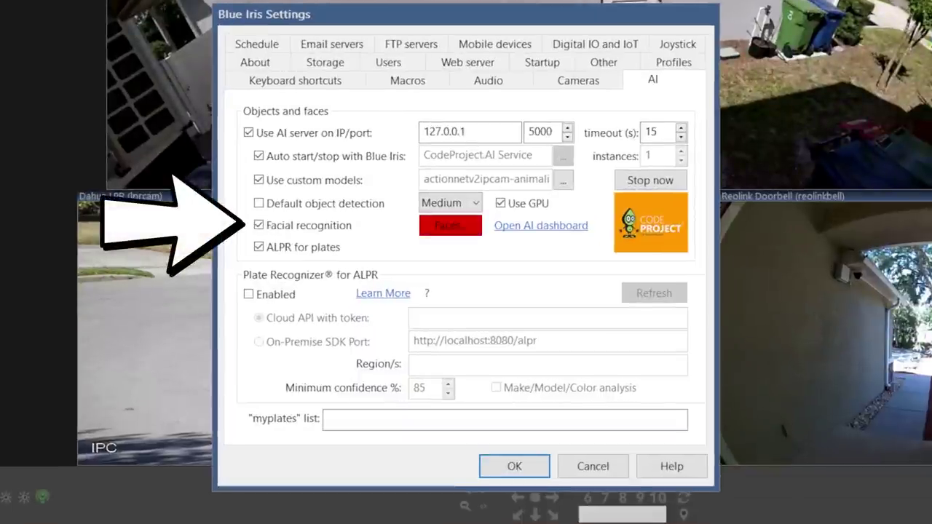
Rename the spare Aux 1 storage folder to doorbell_faces.
click(324, 62)
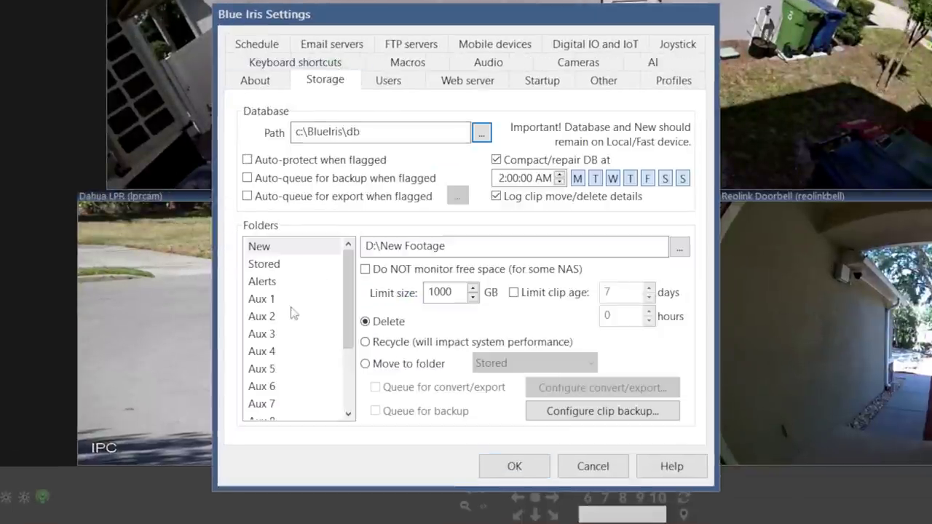
click(289, 299)
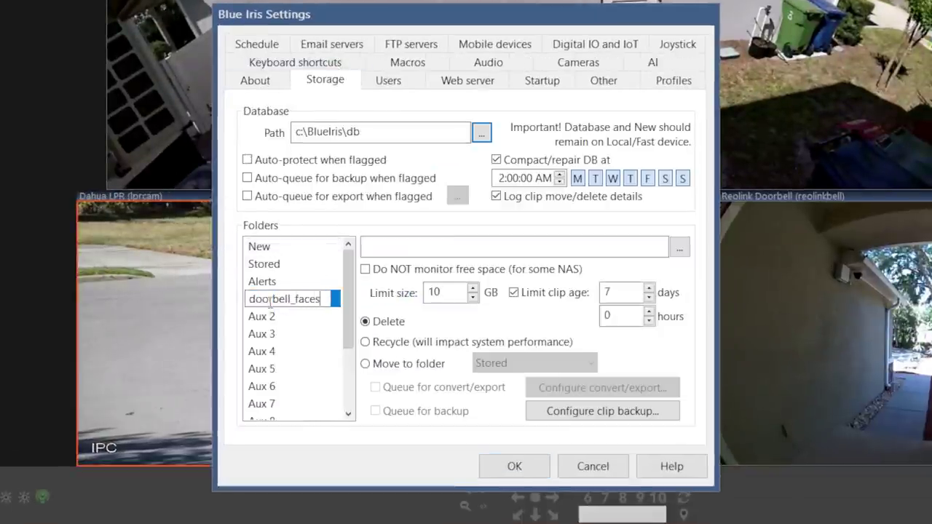
key(Return)
Store it in a new D:\Doorbell Faces folder, capped at 1 GB and 14 days.
double_click(385, 195)
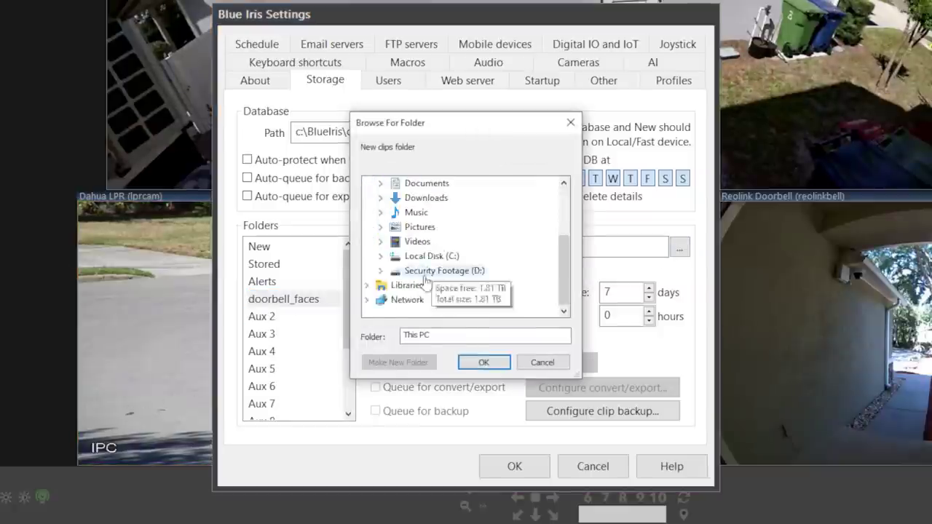
double_click(444, 270)
click(397, 361)
text(Doorbell Faces)
click(492, 366)
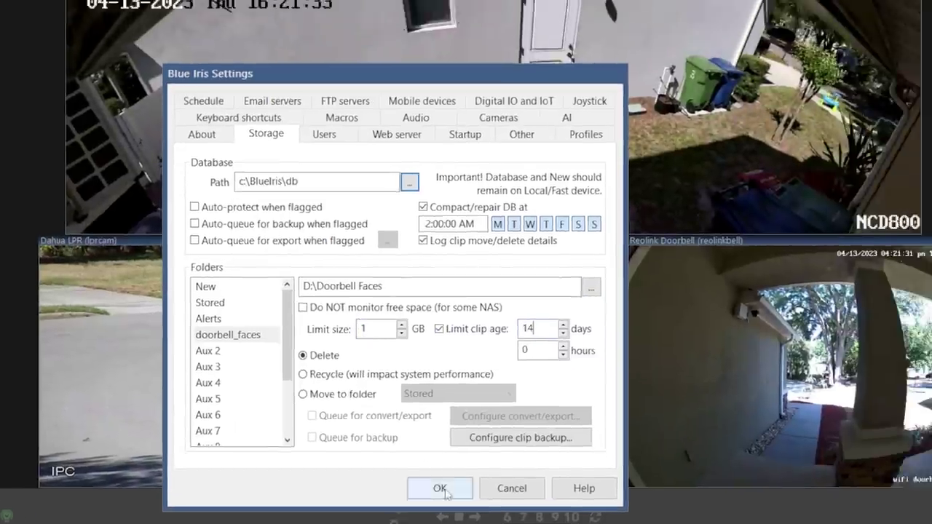
click(514, 466)
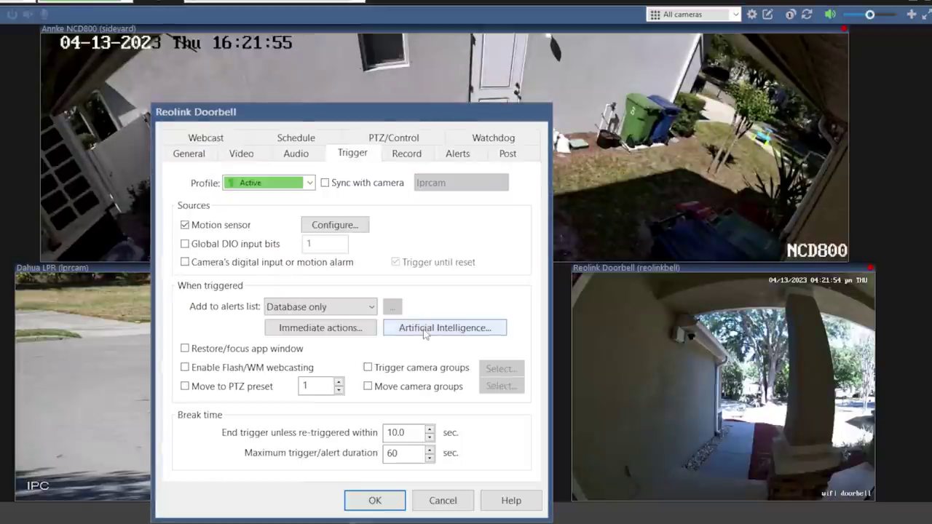
click(424, 329)
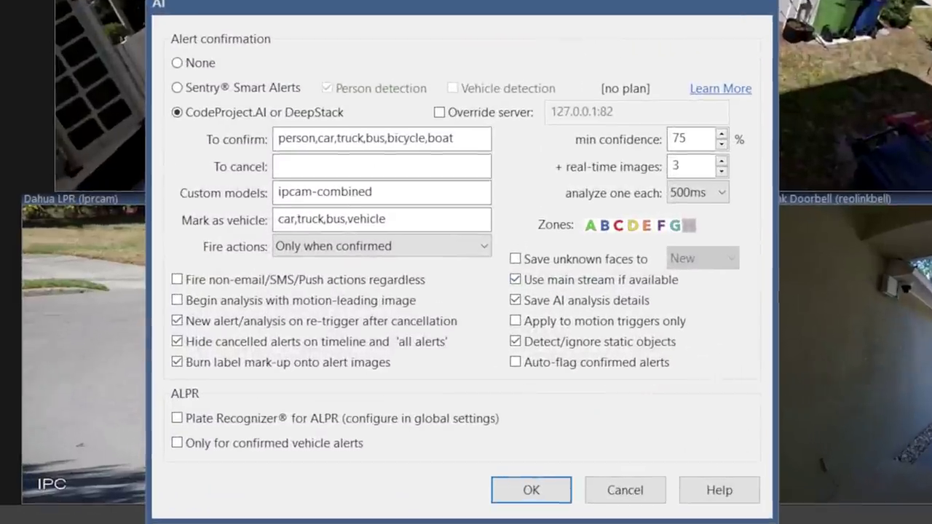
Turn on saving unknown faces to the doorbell_faces folder.
click(515, 259)
click(702, 259)
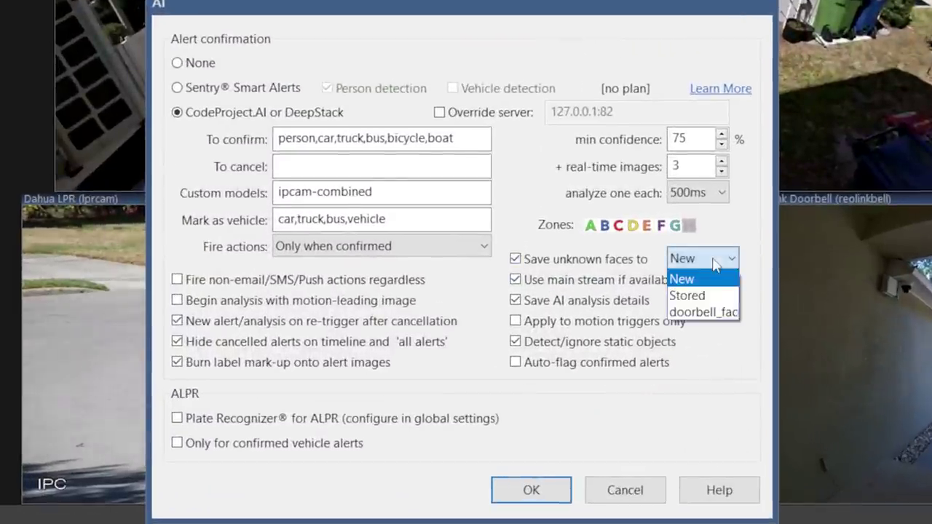
click(713, 312)
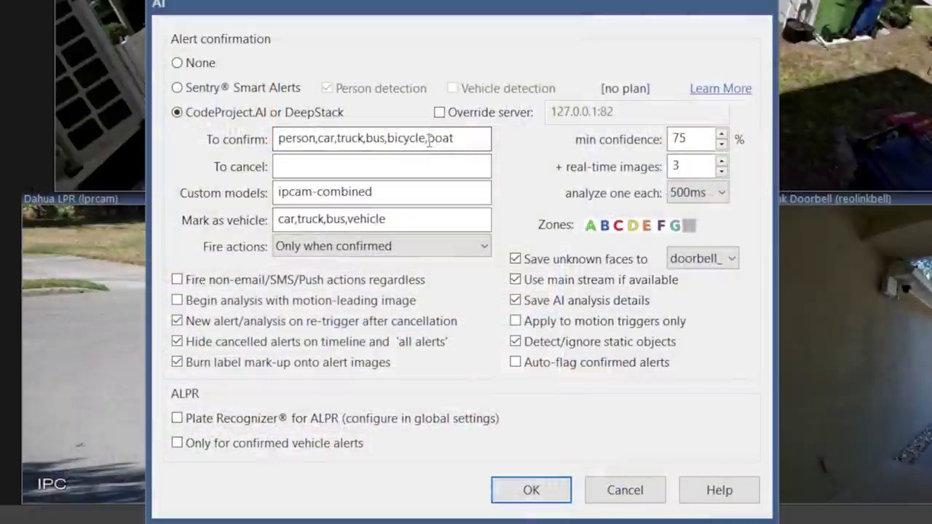
Delete most of the object labels to confirm, then close the AI and camera settings.
drag(429, 138, 277, 138)
key(BackSpace)
click(530, 489)
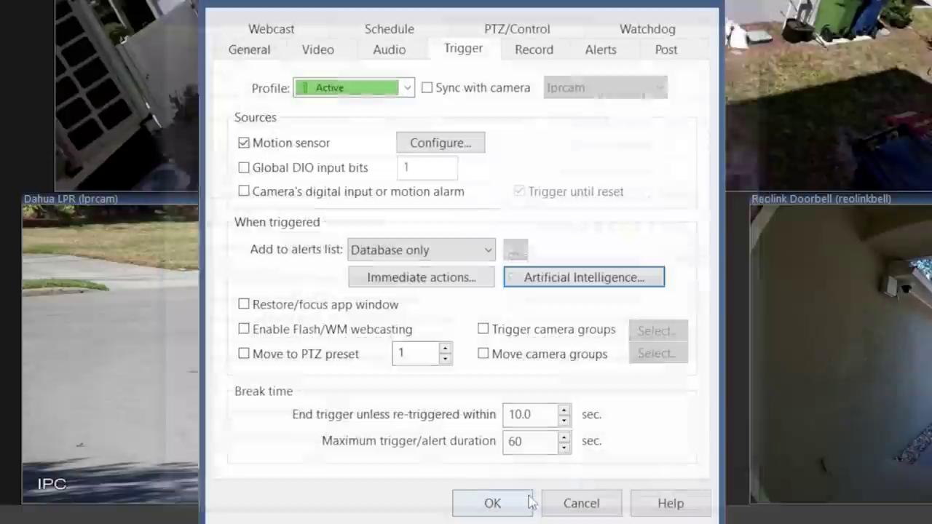
click(488, 501)
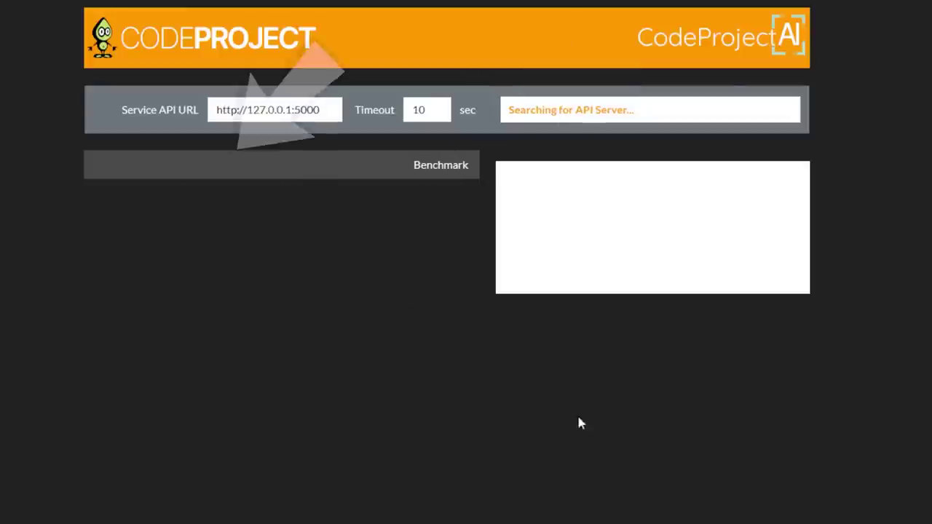
In the Face tab, register all 16 Doorbell Faces images under the person's name.
click(211, 165)
text(R)
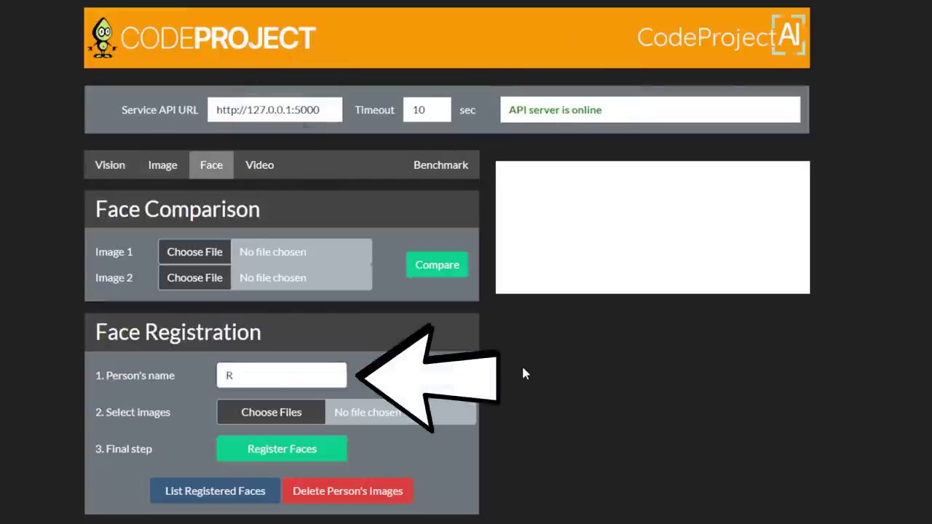
text(ob)
click(248, 412)
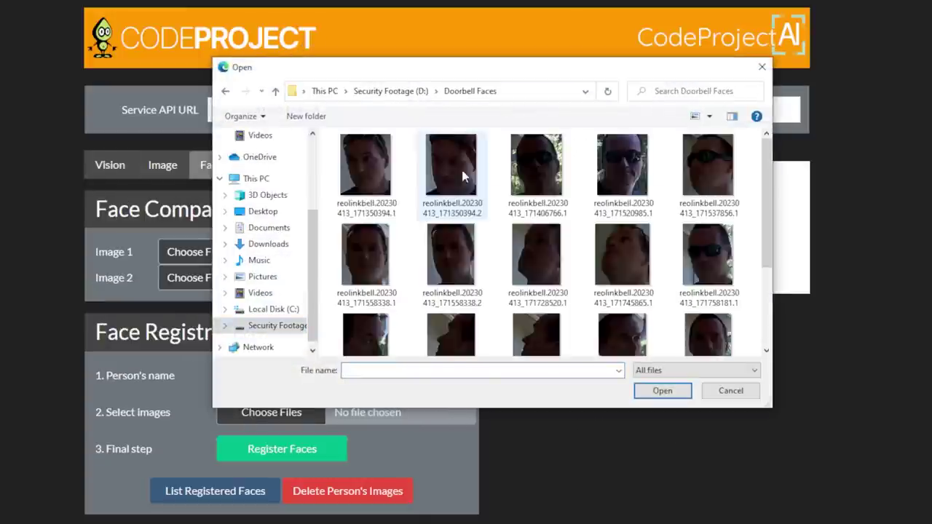
click(365, 166)
scroll(742, 276, down, 2)
key(ctrl+a)
click(662, 391)
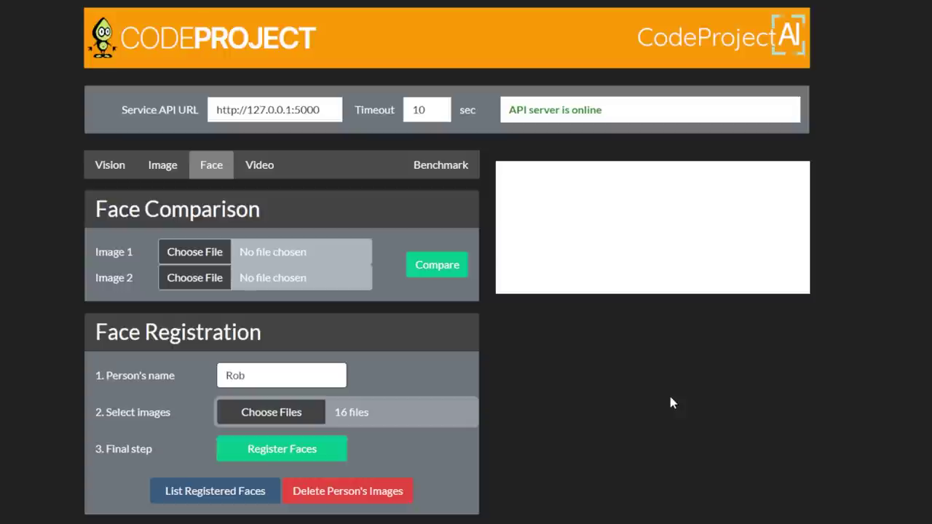
click(257, 450)
scroll(834, 420, down, 1)
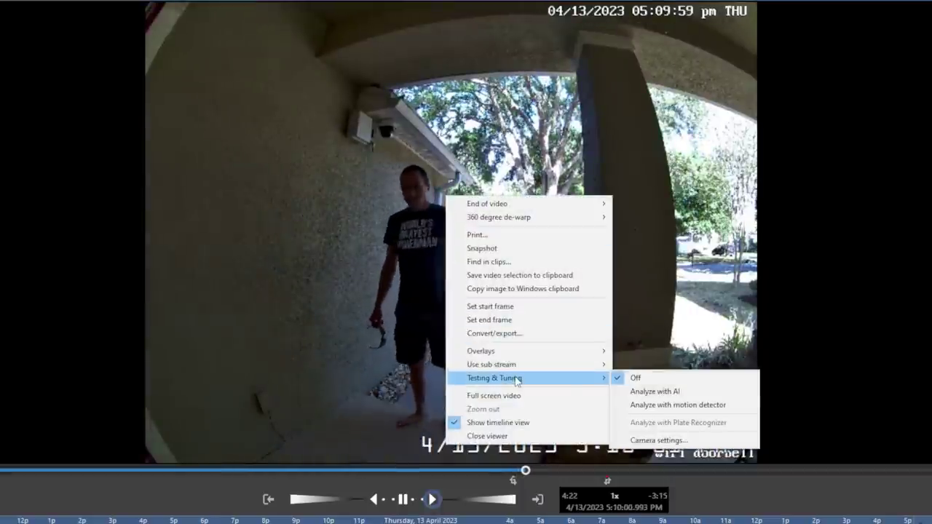
Rerun AI analysis on the doorbell clip to produce the face-named alert.
click(688, 392)
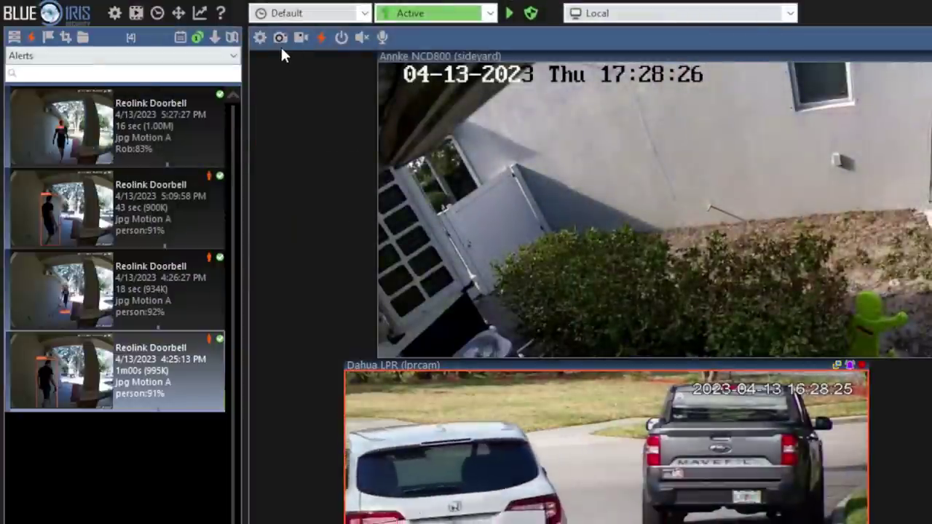
Search the alerts for the recognised person, then add a Push notification action.
text(rob)
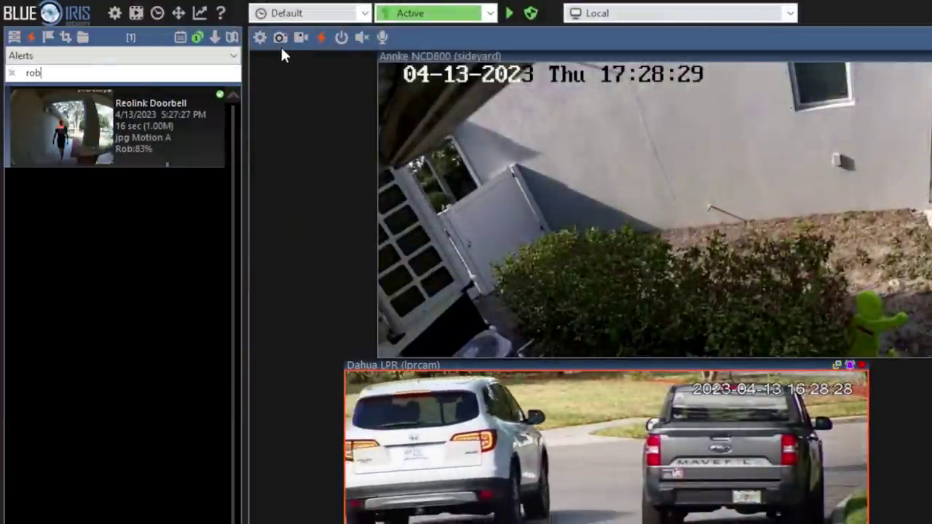
key(BackSpace)
key(BackSpace)
key(BackSpace)
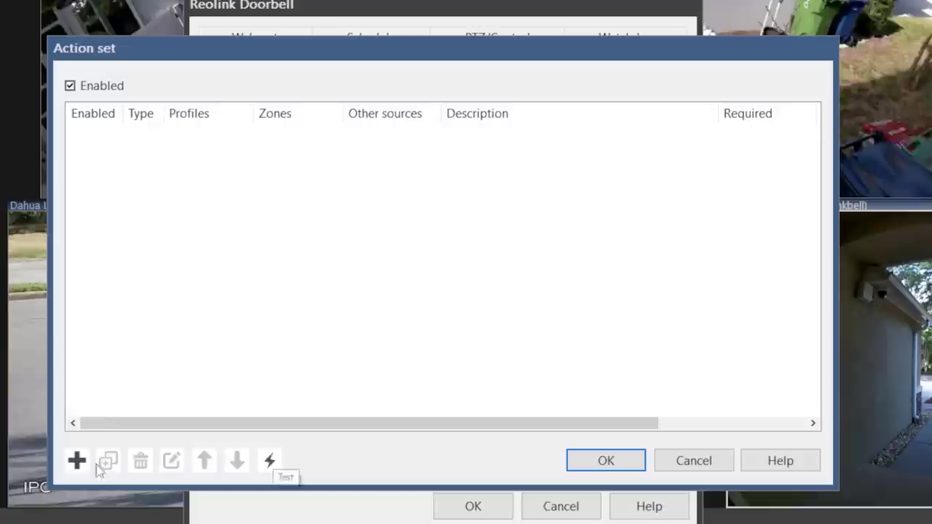
click(76, 460)
click(197, 241)
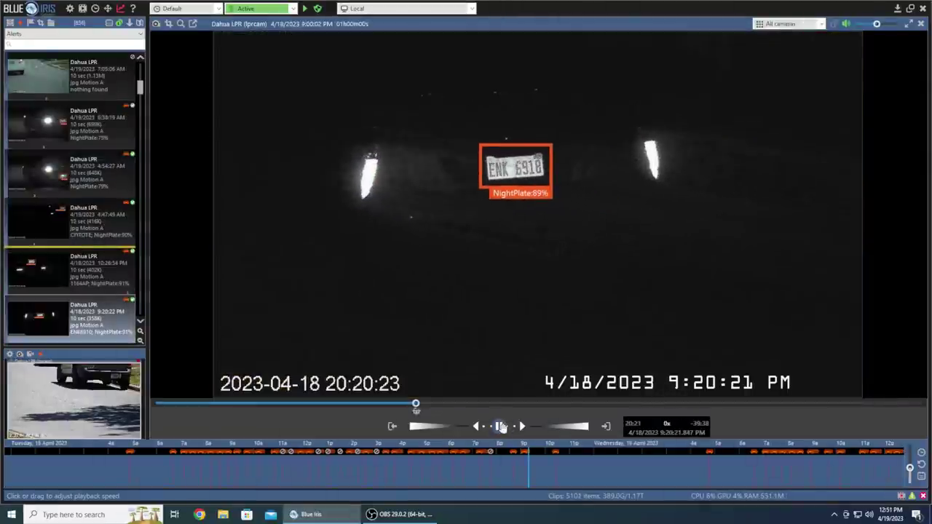
Play back the Dahua LPR plate alert from 4/18/2023 10:26:54 PM.
click(70, 275)
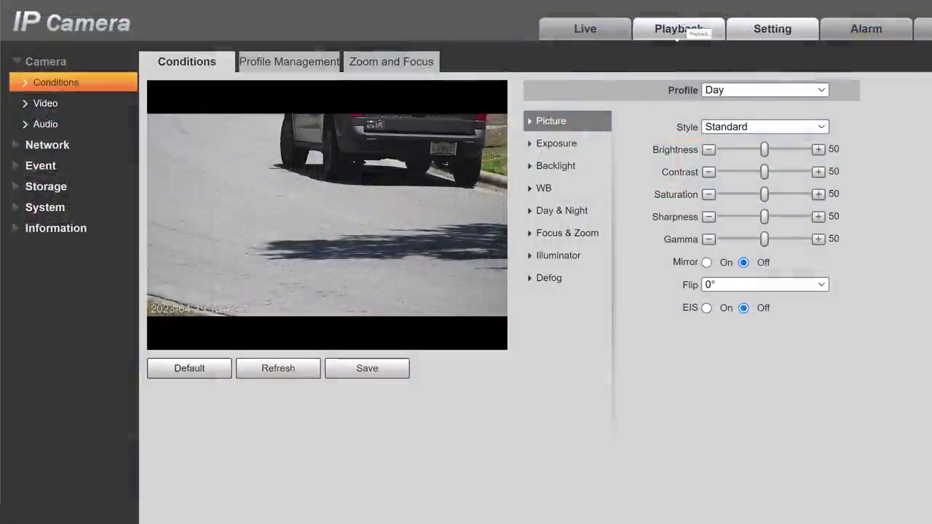
Review the Day profile's manual exposure (shutter 1/2000) and Focus & Zoom settings.
click(586, 145)
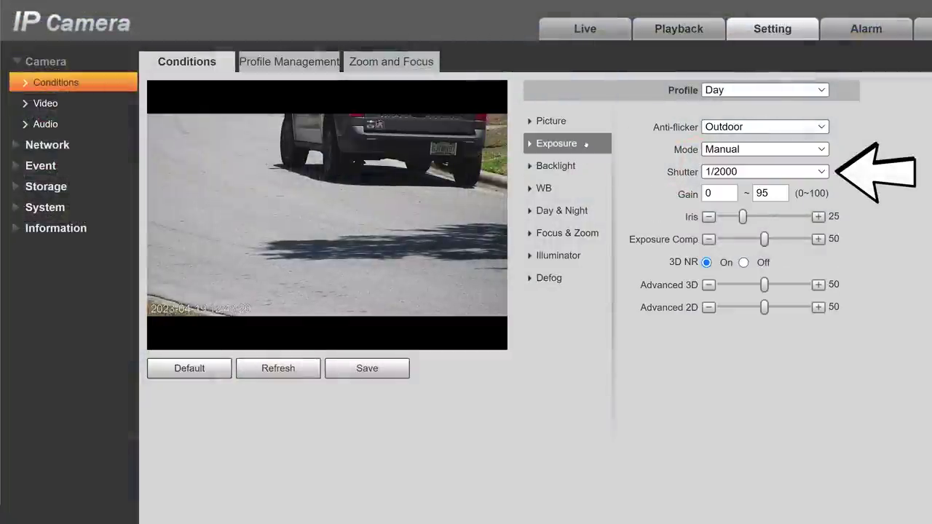
click(575, 233)
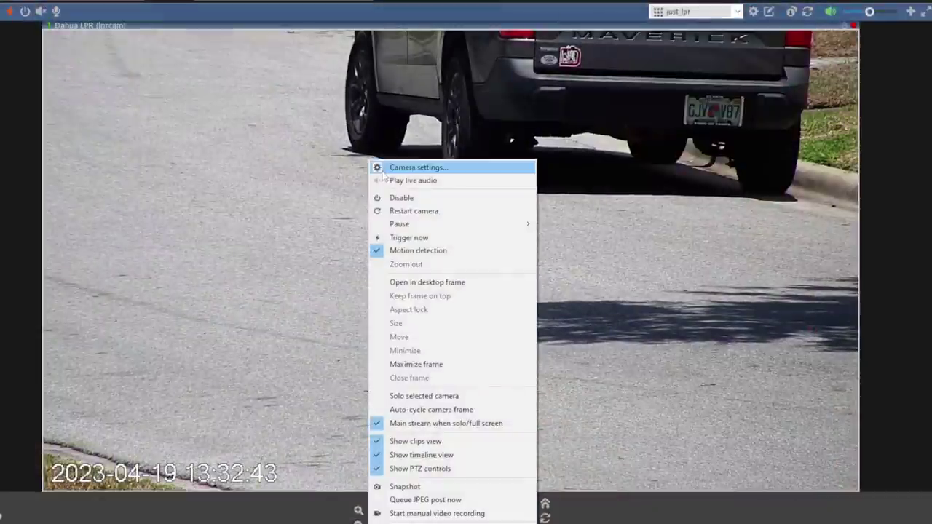
Open the Dahua LPR camera's Video tab and its network camera configuration.
click(378, 167)
click(250, 148)
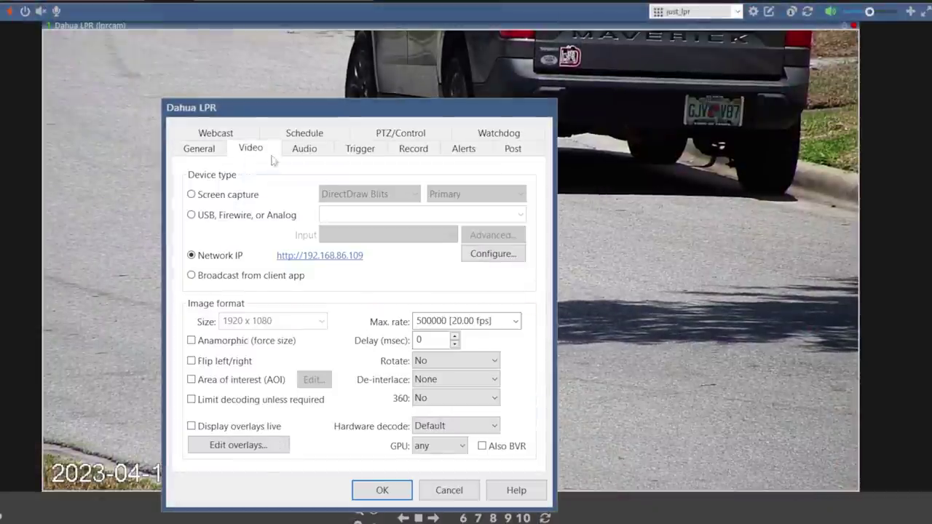
click(492, 253)
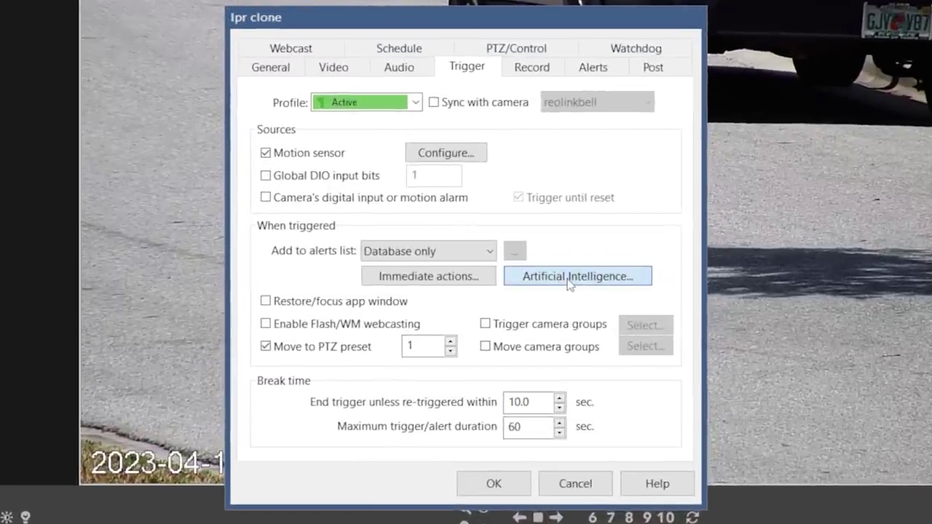
Have the clone's AI confirm and mark DayPlate,NightPlate as vehicles.
click(571, 277)
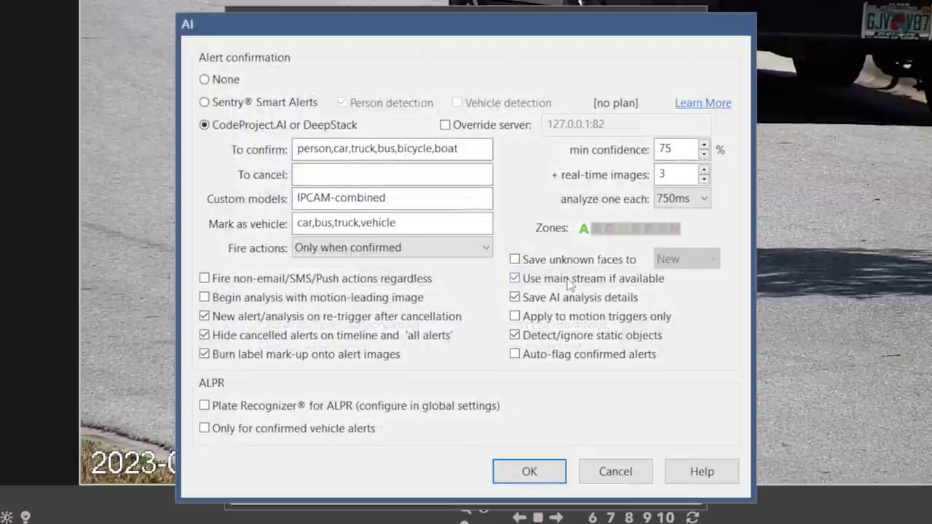
double_click(463, 148)
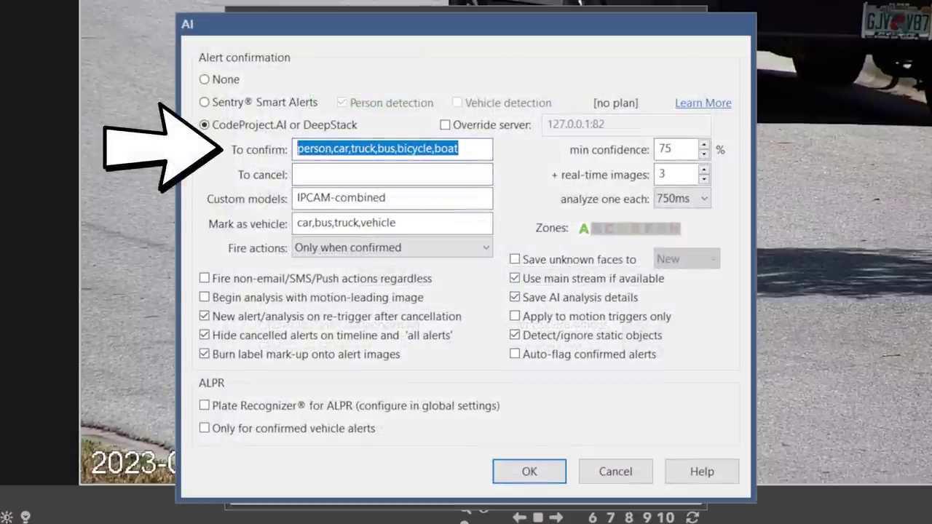
text(DayPlate,NightPlate)
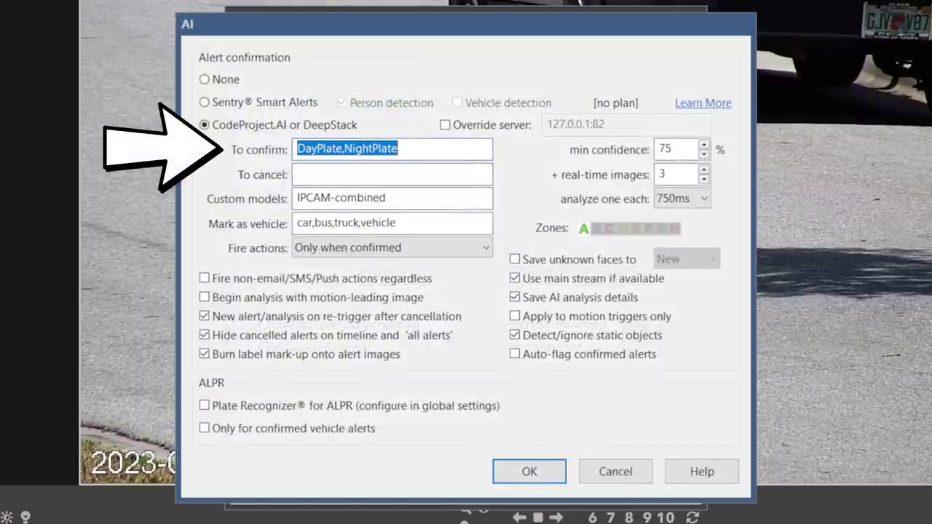
double_click(346, 223)
text(DayPlate,NightPlate)
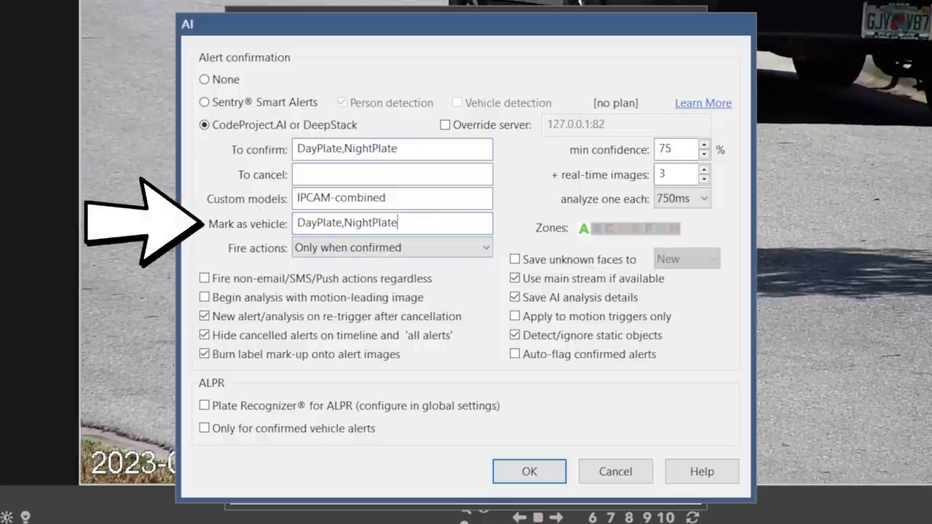
Use the license-plate custom model only for confirmed vehicle alerts, analysing every 50ms.
double_click(311, 198)
click(412, 197)
key(ctrl+a)
text(lic)
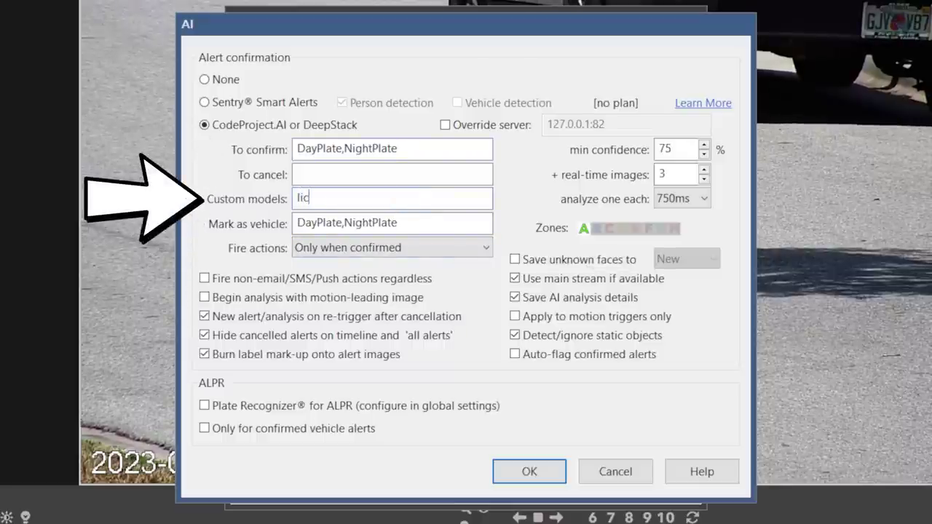
text(ense-plate)
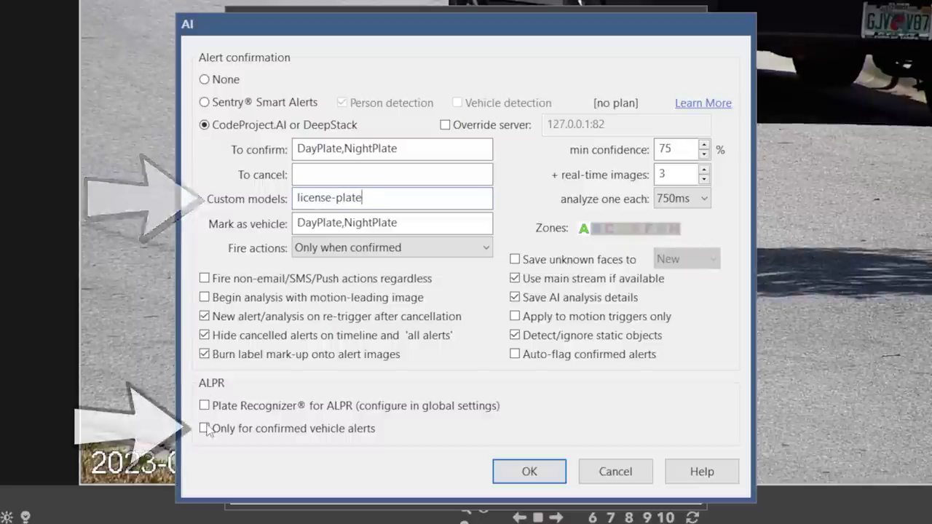
click(205, 428)
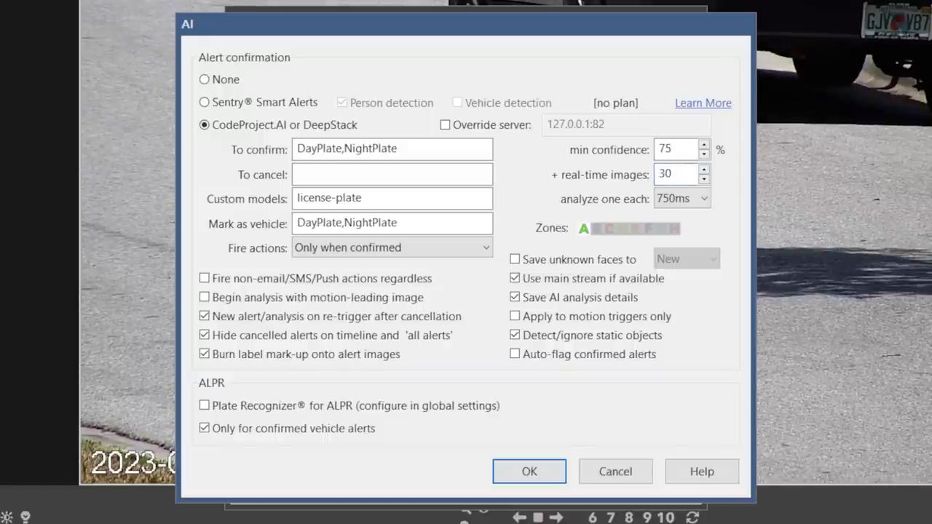
click(676, 200)
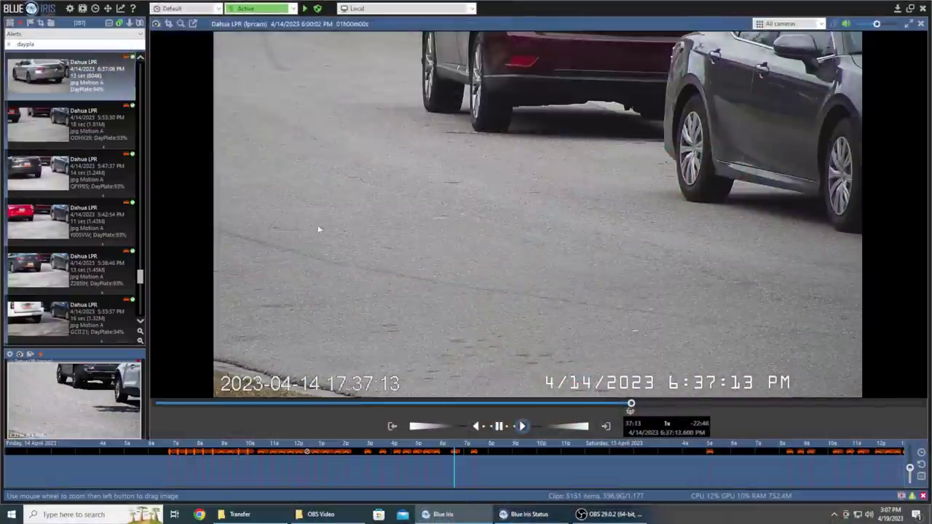
Inspect the plate alert's AI results: DayPlate 94%, empty Plates model, T+350–450 msec frames.
click(529, 514)
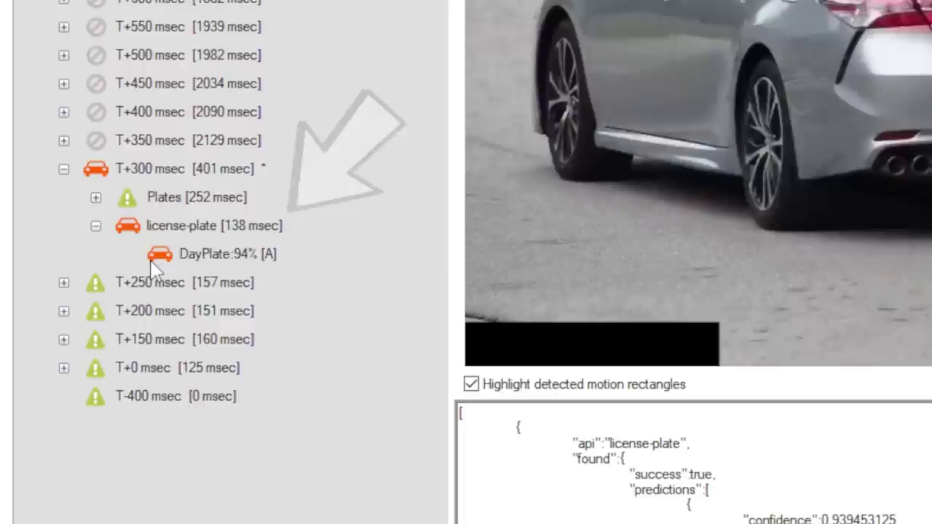
click(307, 242)
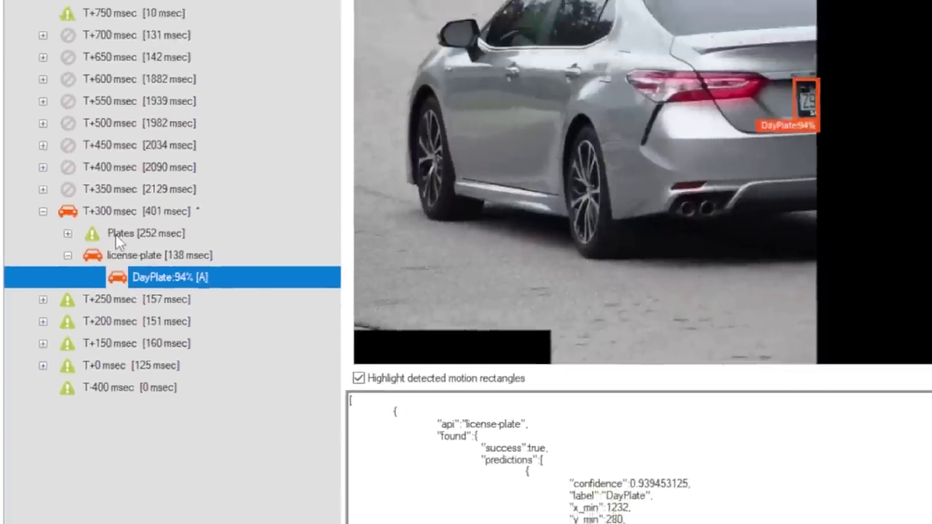
click(115, 240)
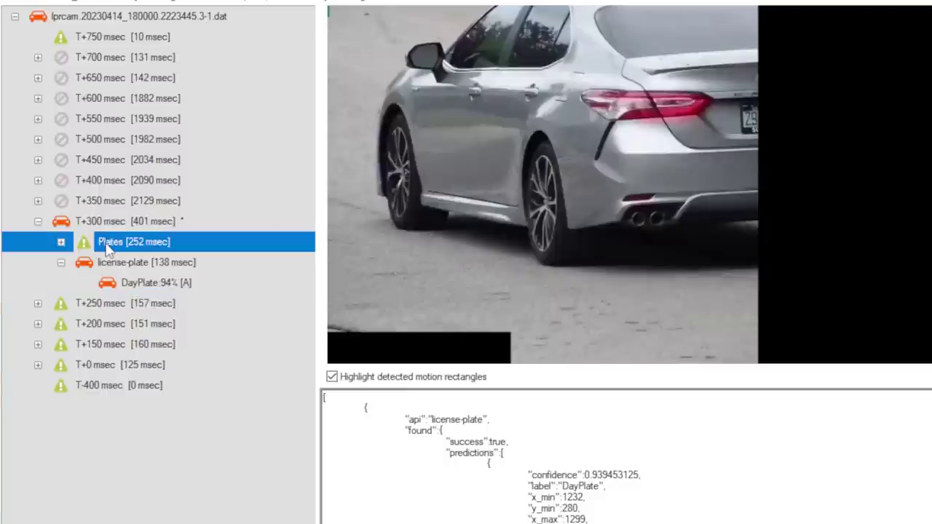
click(61, 242)
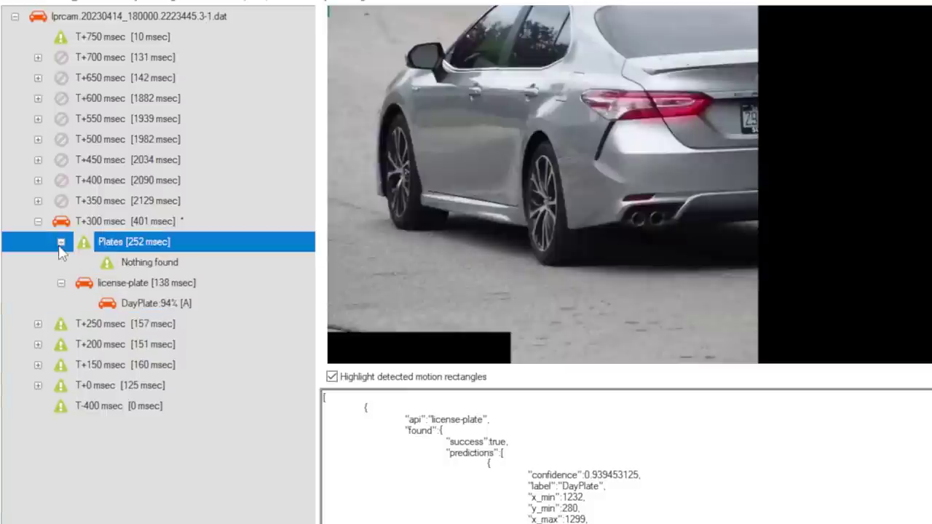
click(145, 202)
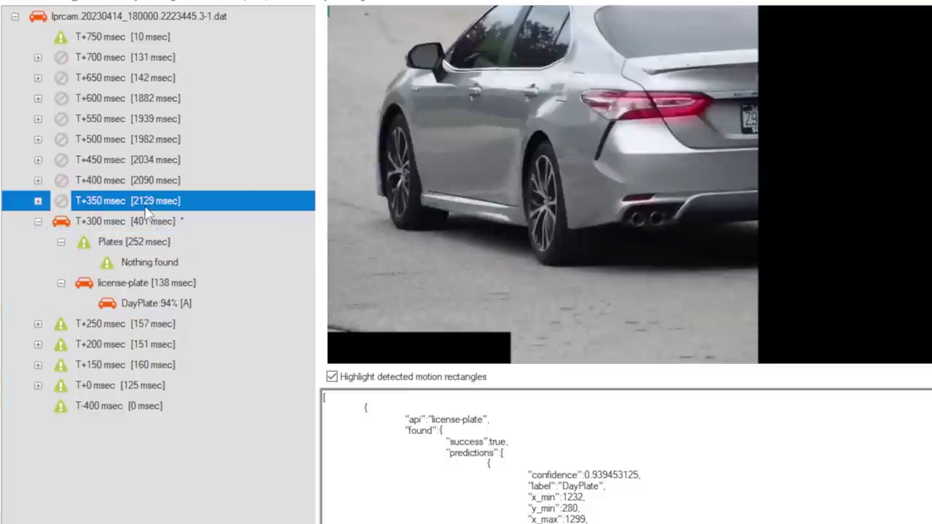
click(144, 182)
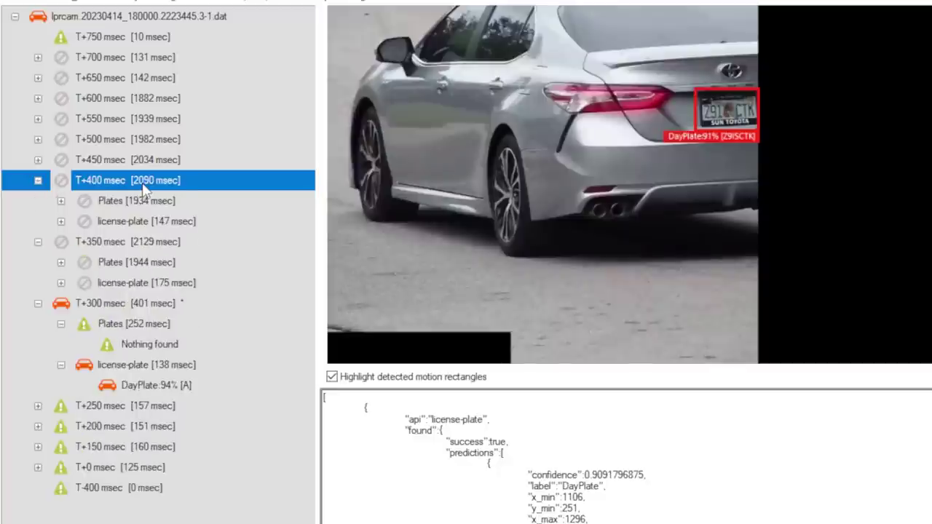
click(143, 161)
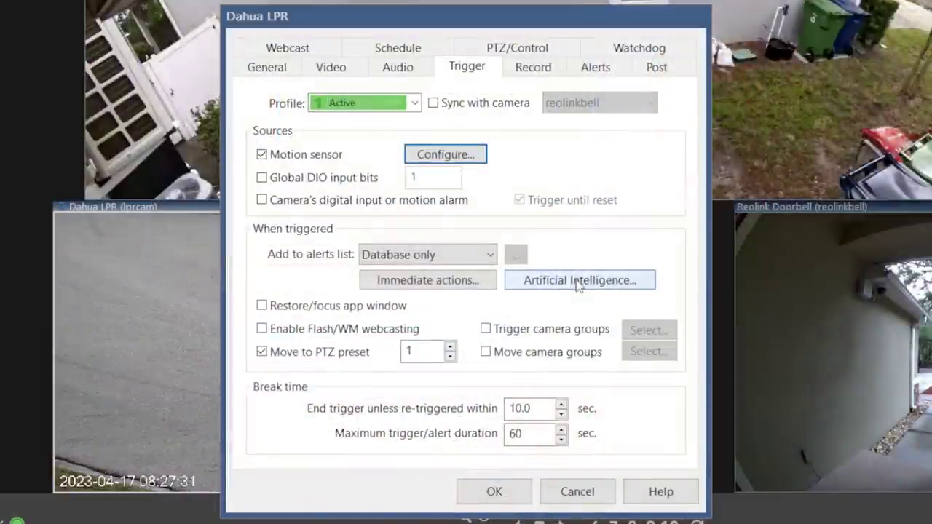
Remove NightPlate from the main LPR camera's AI labels and set minimum confidence to 92.
click(579, 282)
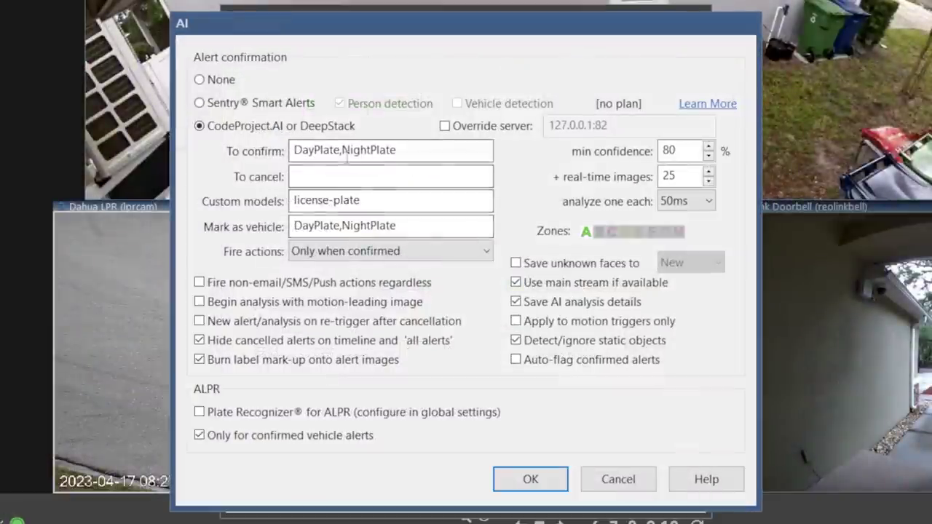
drag(341, 150, 483, 157)
key(Delete)
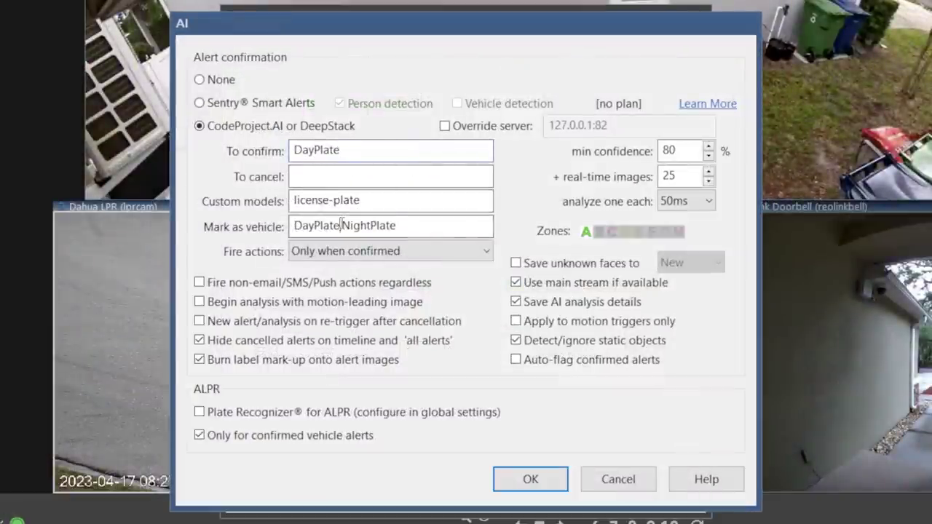
drag(340, 226, 495, 227)
key(Delete)
double_click(692, 151)
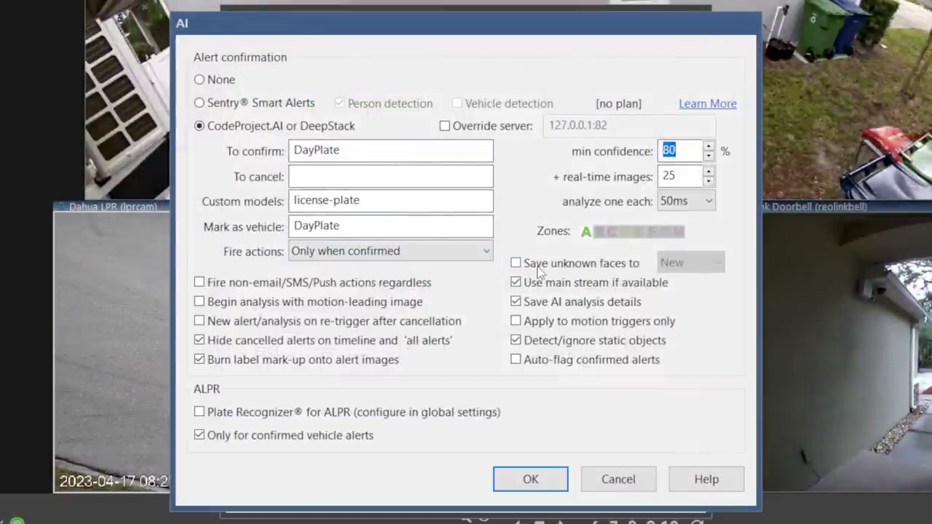
text(92)
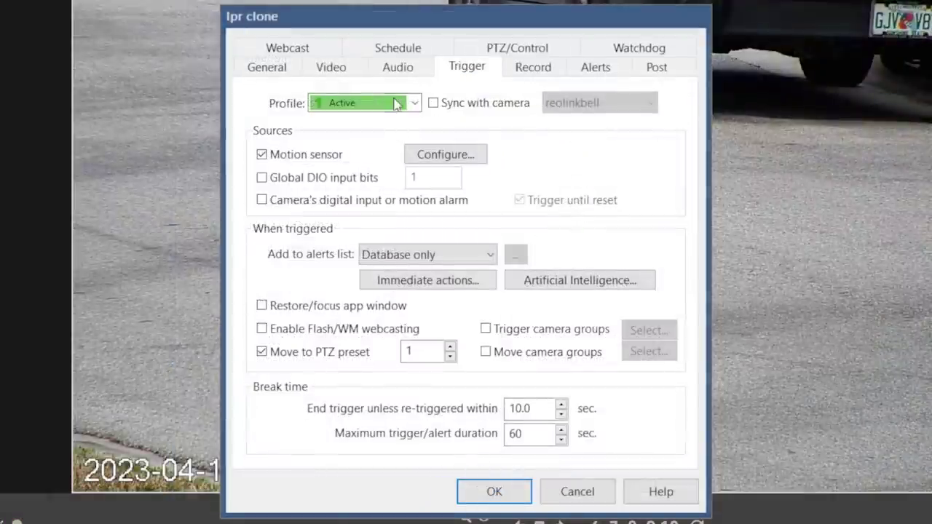
Make the clone's Work hours profile independent, with minimum object size 501 and the right image area zoned.
click(396, 104)
click(364, 135)
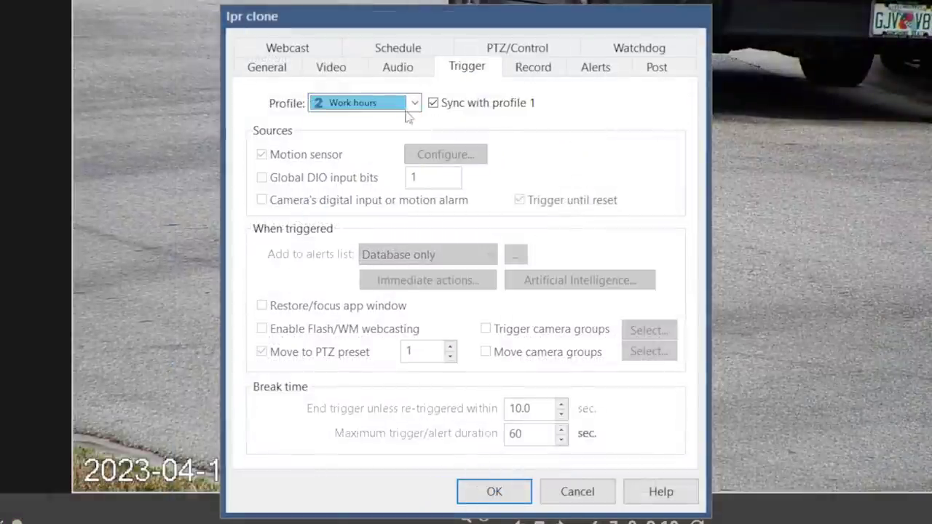
click(435, 102)
click(453, 155)
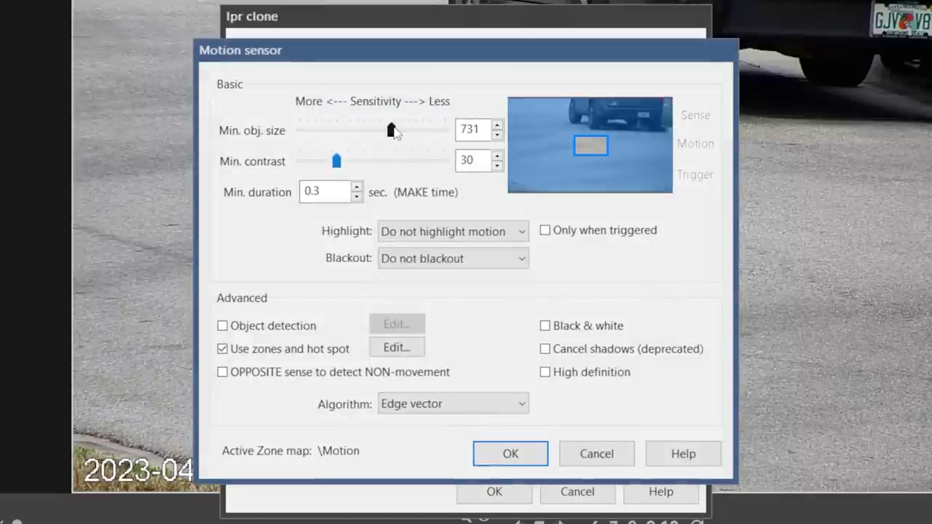
drag(391, 130, 360, 136)
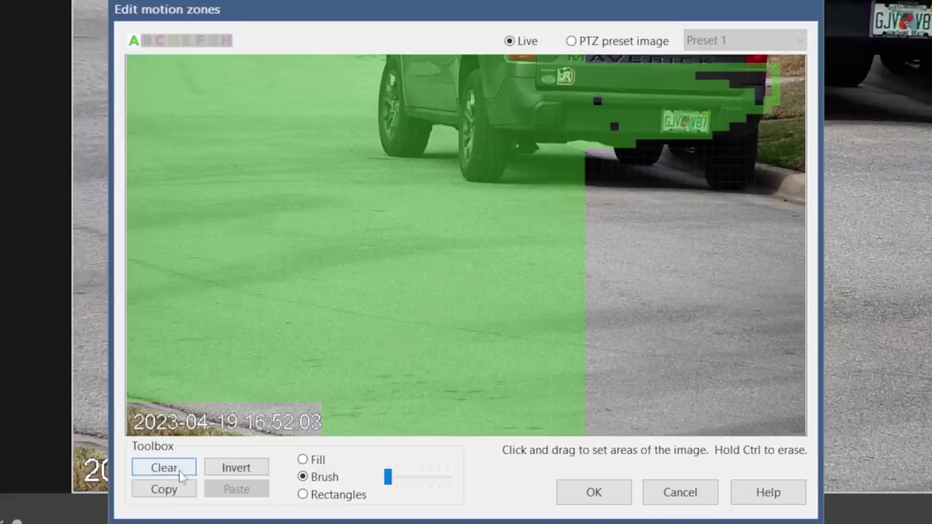
click(303, 494)
drag(521, 433, 804, 58)
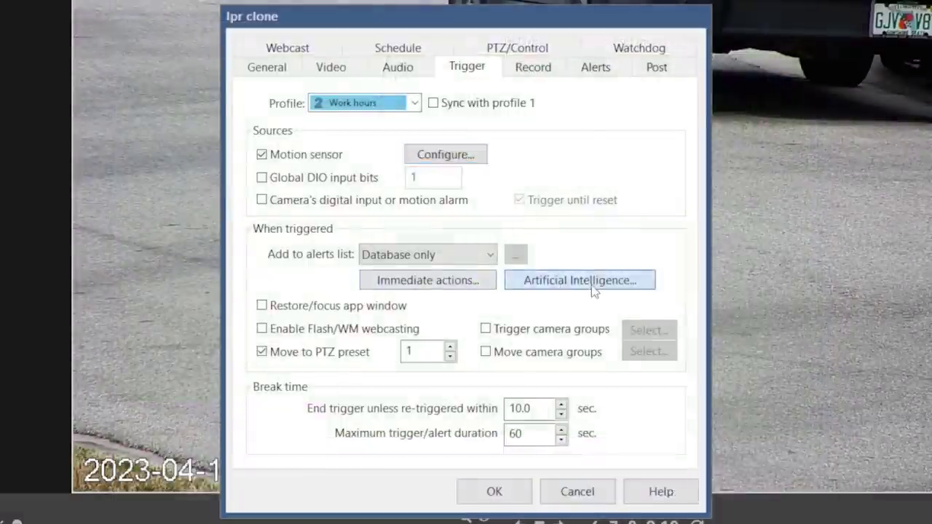
Have the clone's AI confirm NightPlate instead of DayPlate and auto-flag confirmed alerts.
click(579, 280)
drag(291, 150, 493, 175)
text(NightPlate)
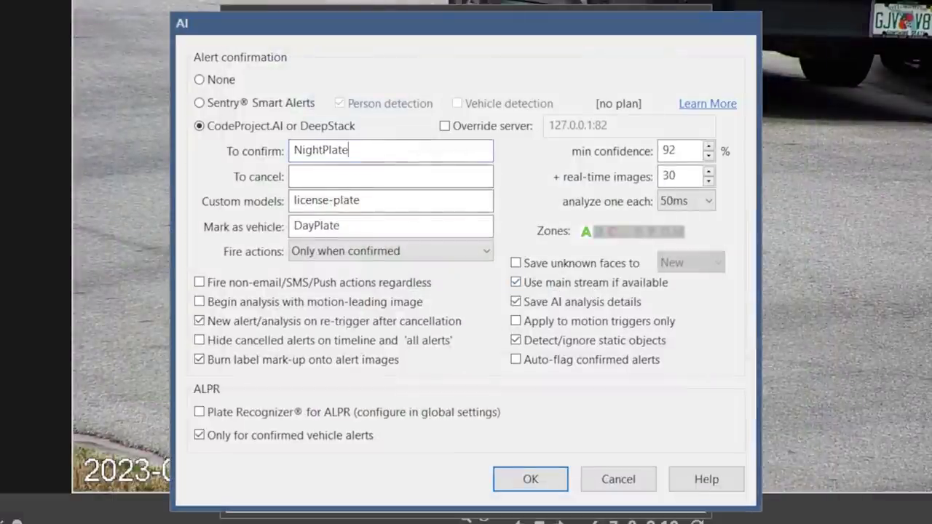
drag(385, 226, 291, 226)
text(NightPlate)
click(515, 360)
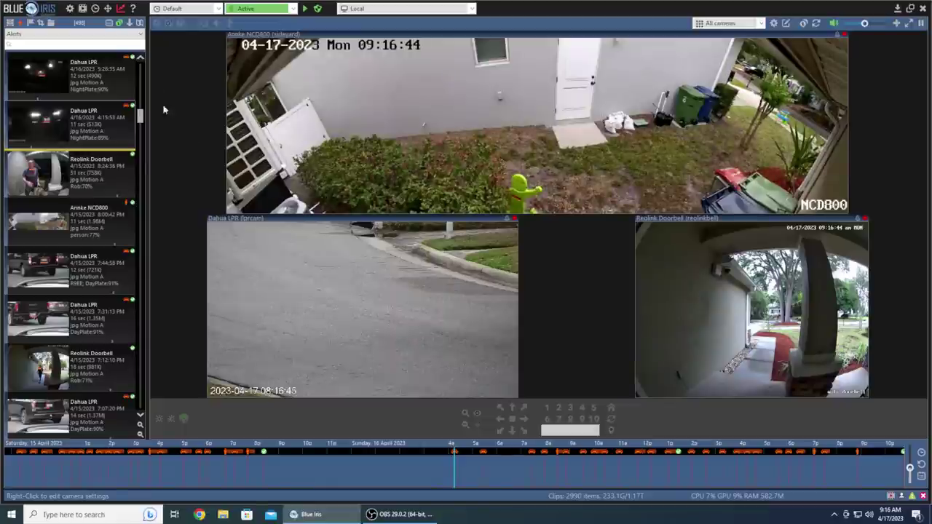
Go to the global schedule settings and look up the location on a map.
click(70, 9)
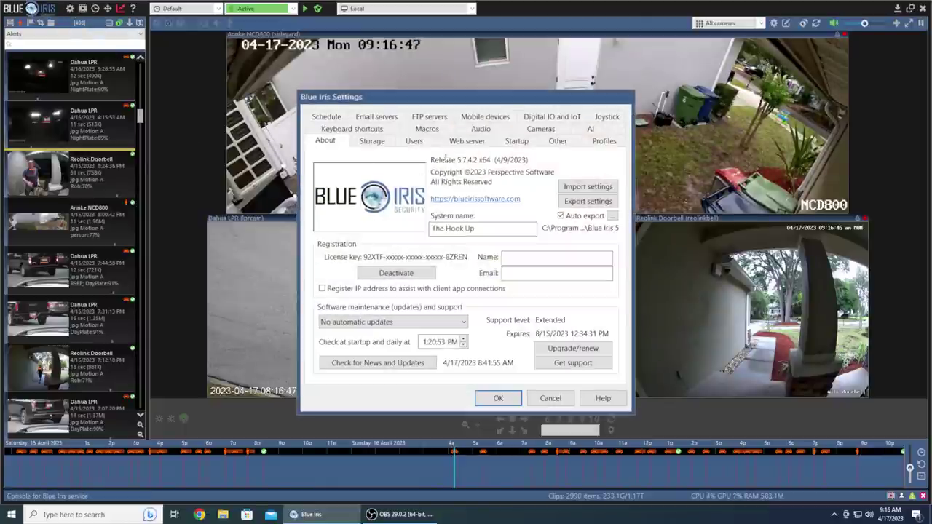
click(330, 118)
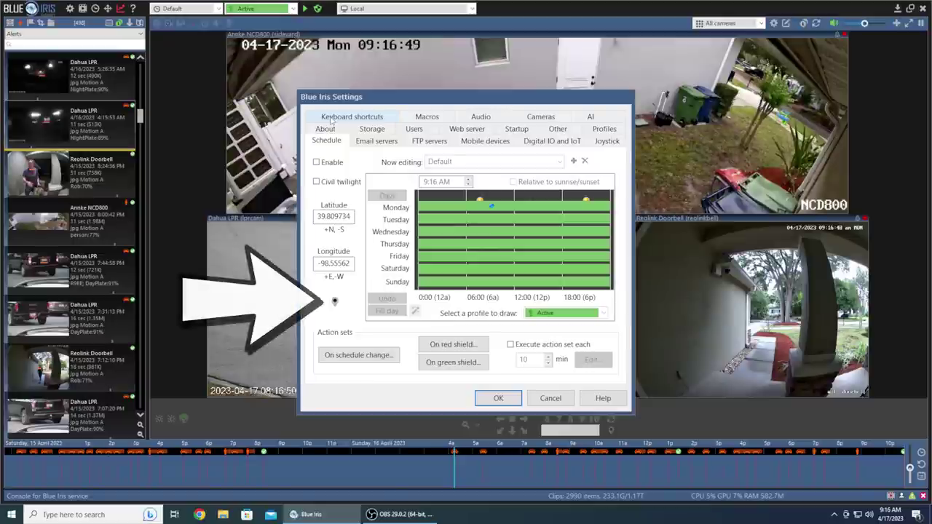
click(334, 301)
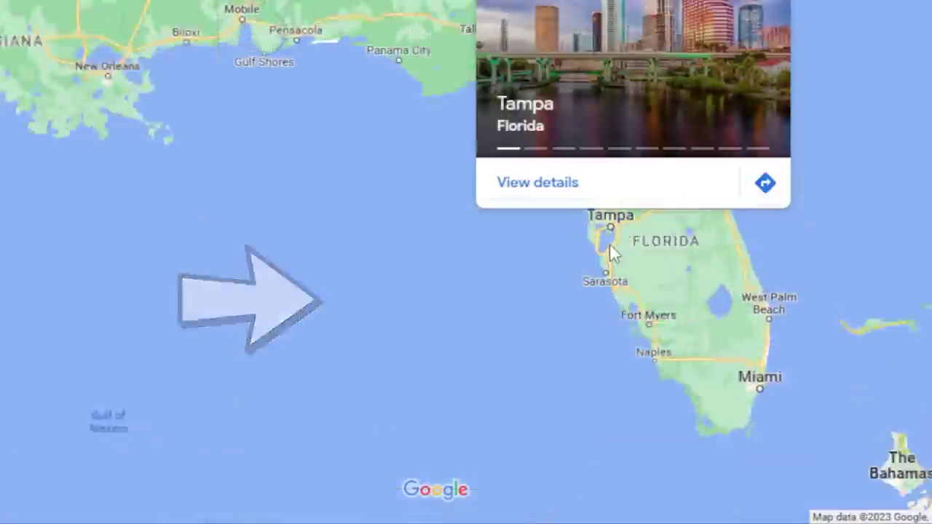
Pin a spot near Tampa and enter its latitude, 27.969120, in the global schedule.
scroll(609, 243, up, 2)
click(591, 221)
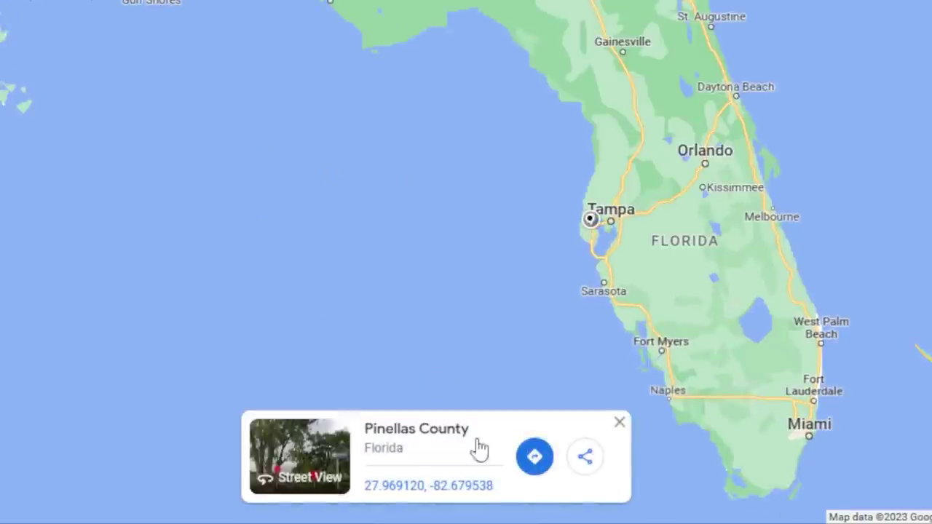
drag(494, 485, 364, 486)
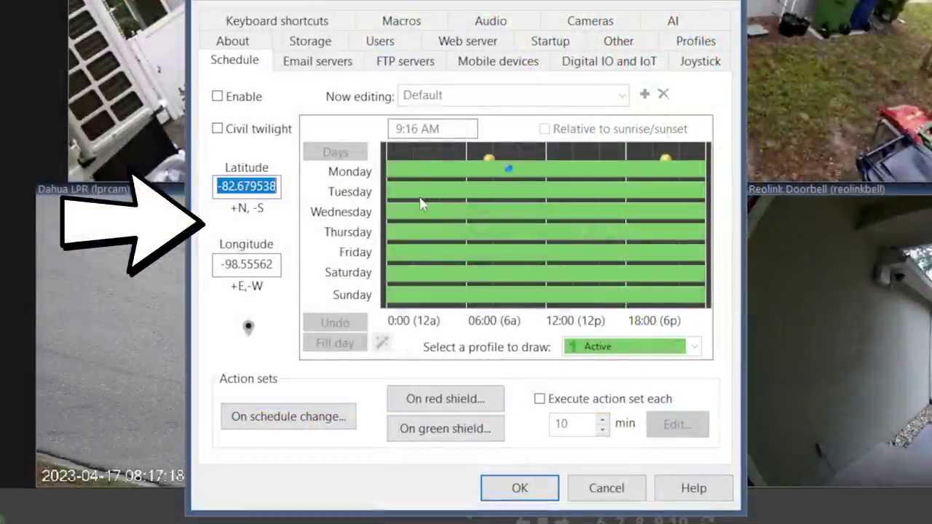
text(27.969120, -82.679538)
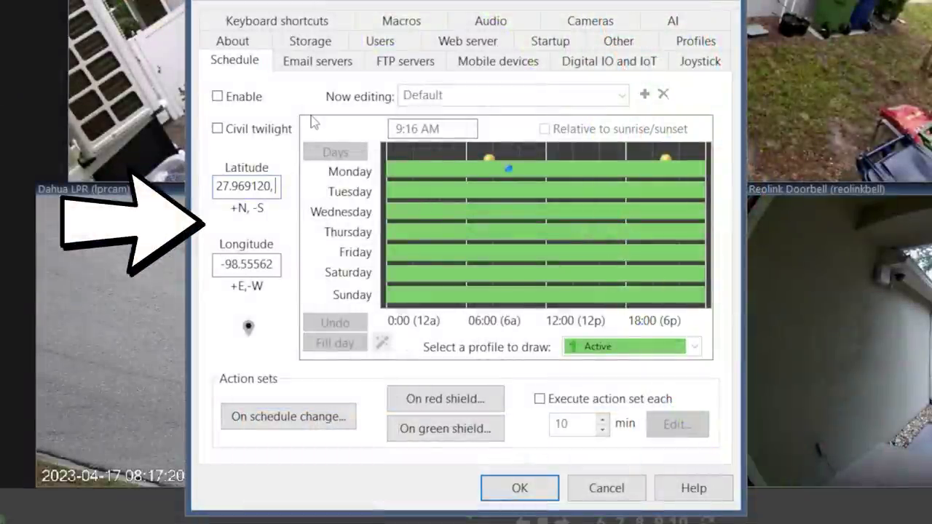
key(BackSpace)
key(BackSpace)
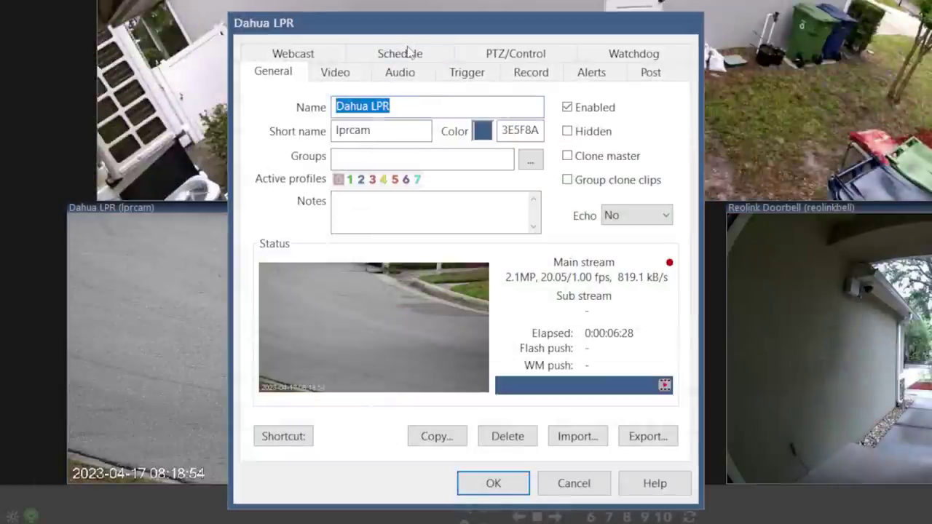
Override the global schedule, ignore global overrides, and fill every day with Work hours.
click(407, 53)
click(299, 100)
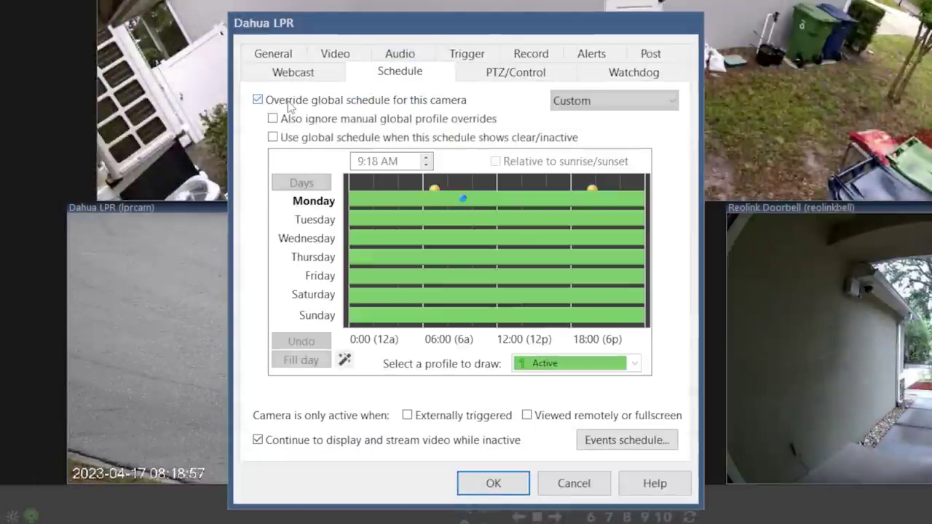
click(272, 119)
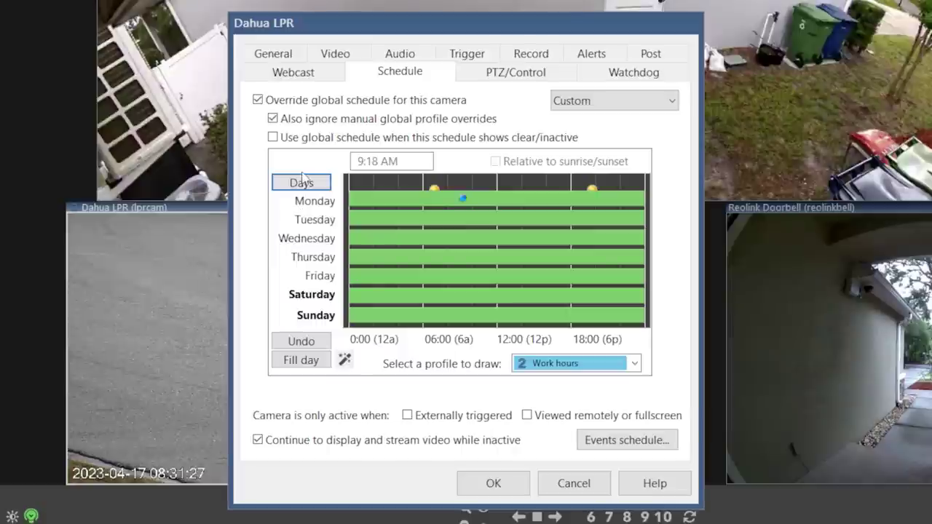
click(301, 183)
click(301, 360)
Draw an Active block from 7:05 AM to 7:55 PM, tied to sunrise and sunset.
click(550, 363)
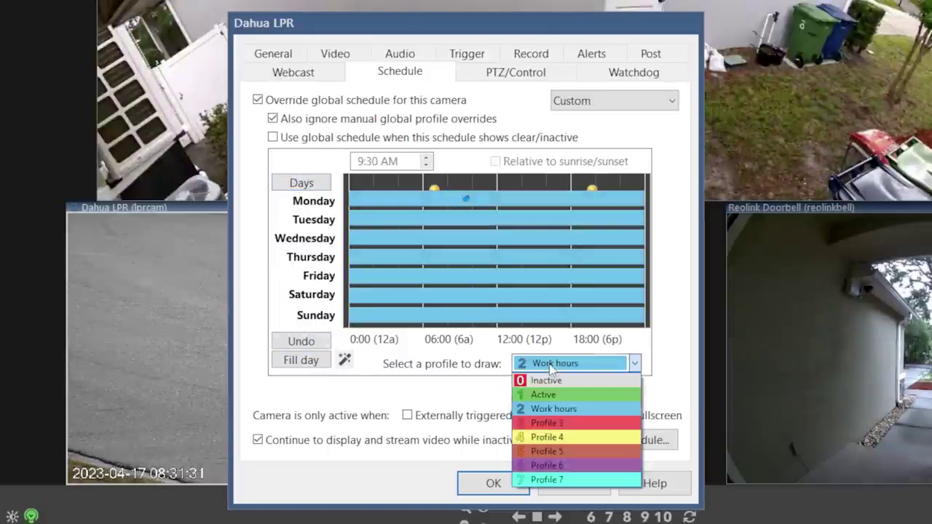
click(546, 395)
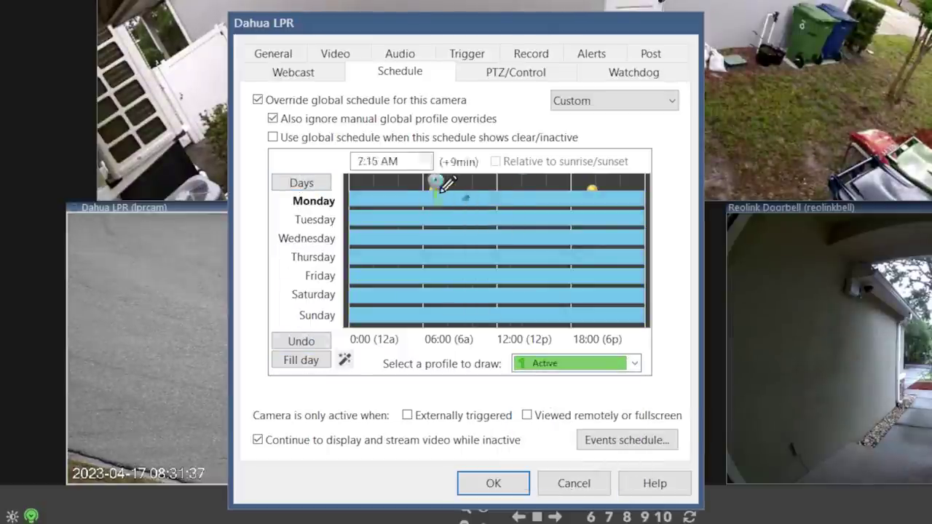
mouse_move(435, 187)
mouse_down()
mouse_move(567, 322)
mouse_move(599, 337)
mouse_up()
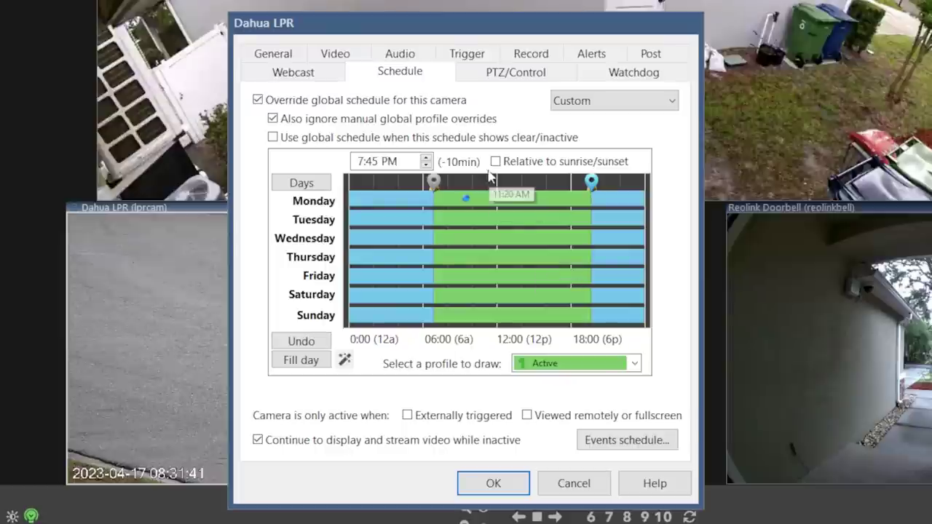
click(433, 181)
click(495, 161)
drag(433, 181, 434, 181)
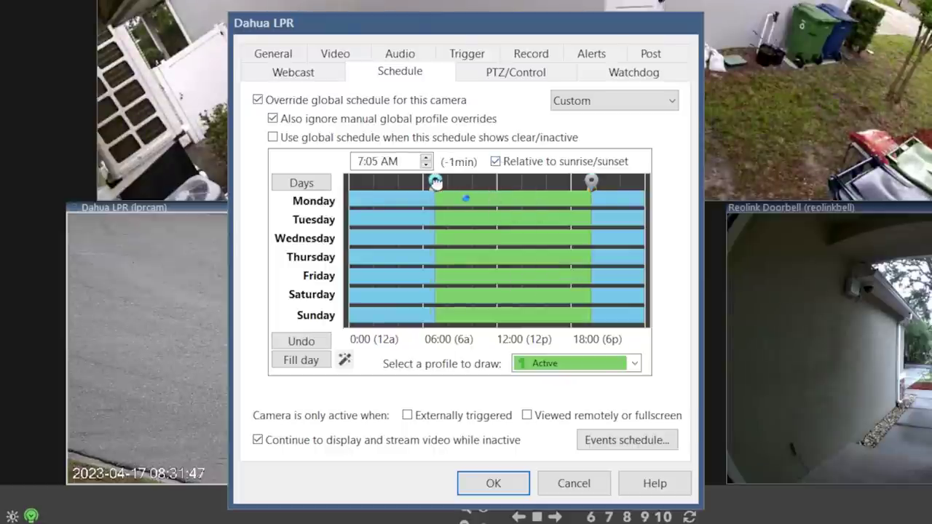
click(591, 182)
drag(591, 181, 594, 181)
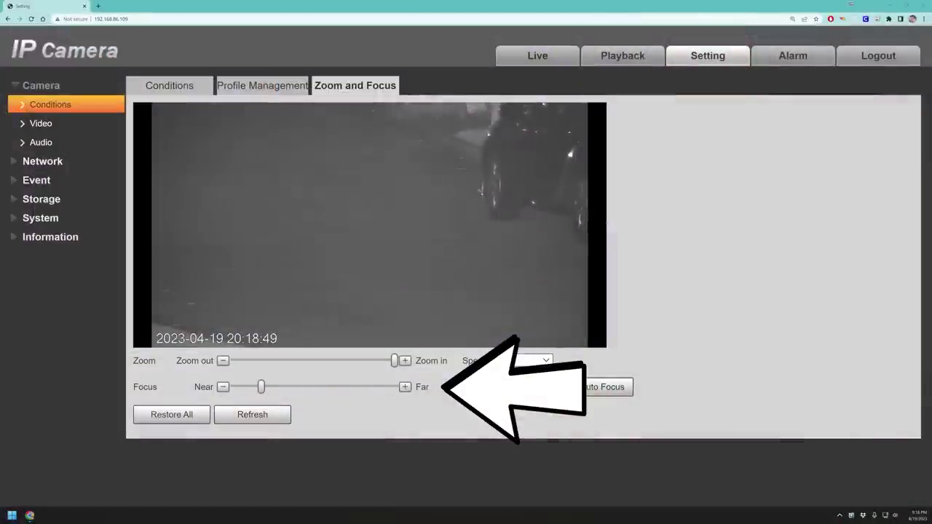
Load the Dahua getFocusStatus page, showing Focus 0.177778 and FocusMotorSteps 1800.
click(144, 20)
text(192.168.86.109/cgi-bin/devVideoInput.cgi?action=getFocusStatus)
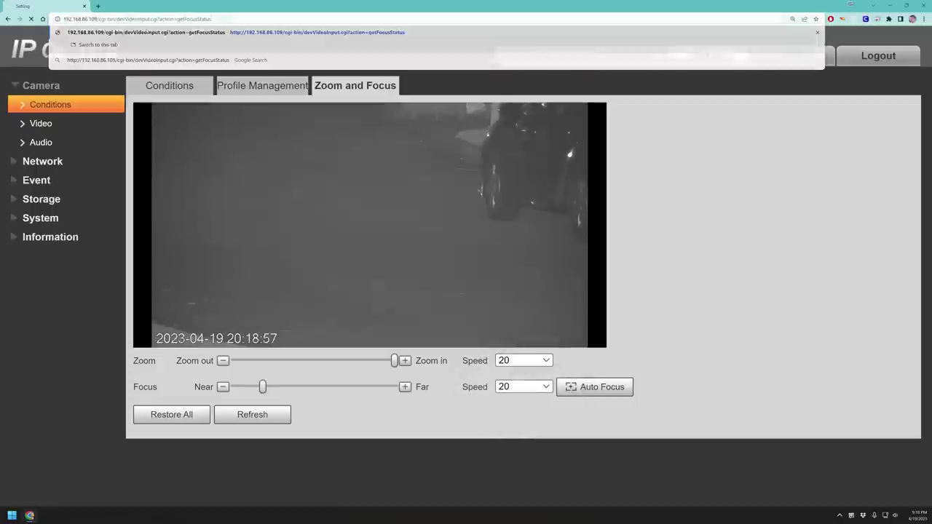
key(Return)
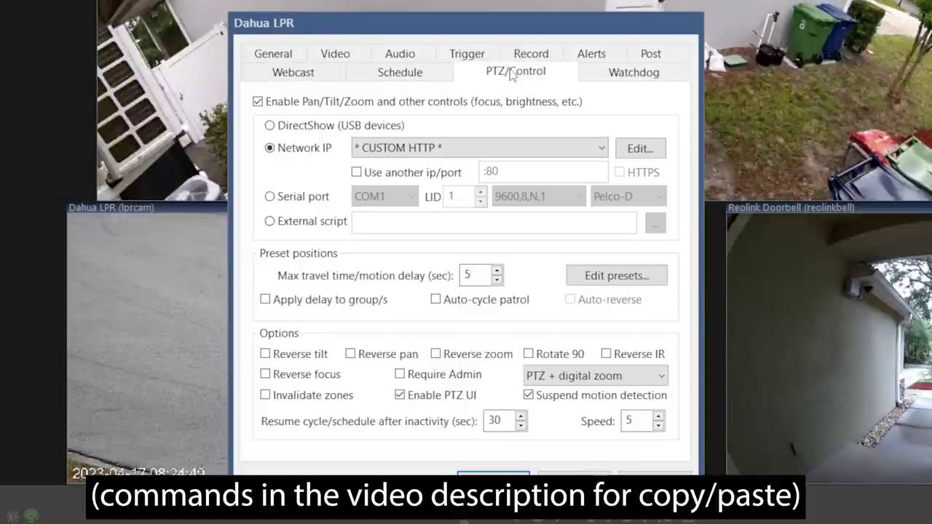
Enter the cgi-bin command URLs for PTZ Preset 1 and PTZ Preset 2 in the custom HTTP editor.
click(641, 148)
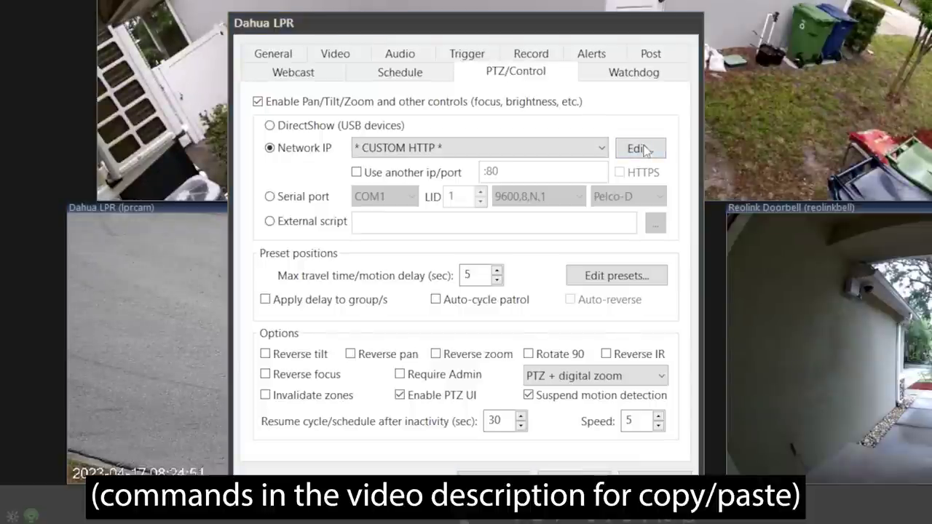
click(491, 217)
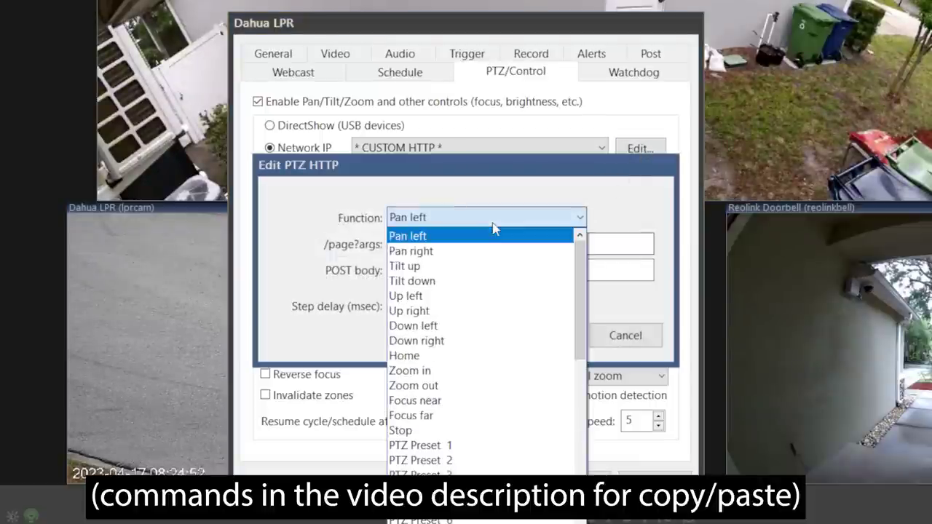
click(472, 444)
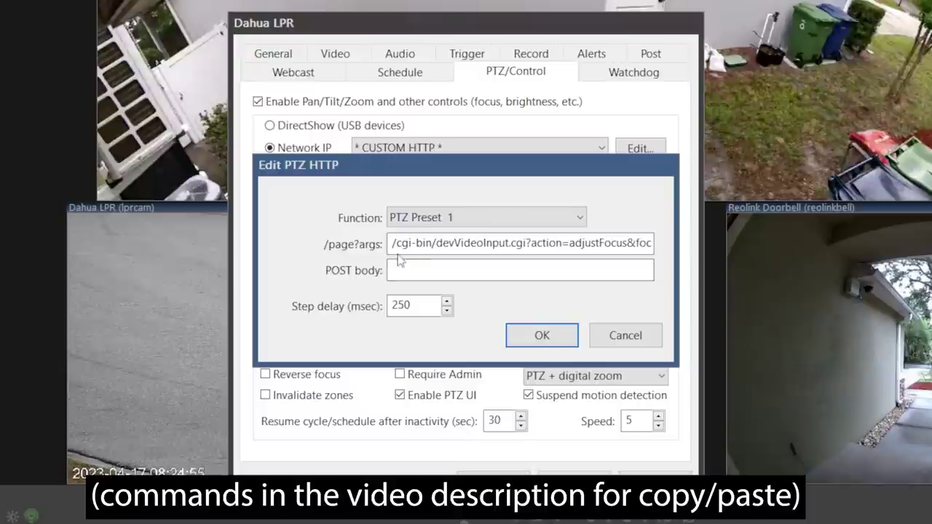
drag(392, 243, 703, 253)
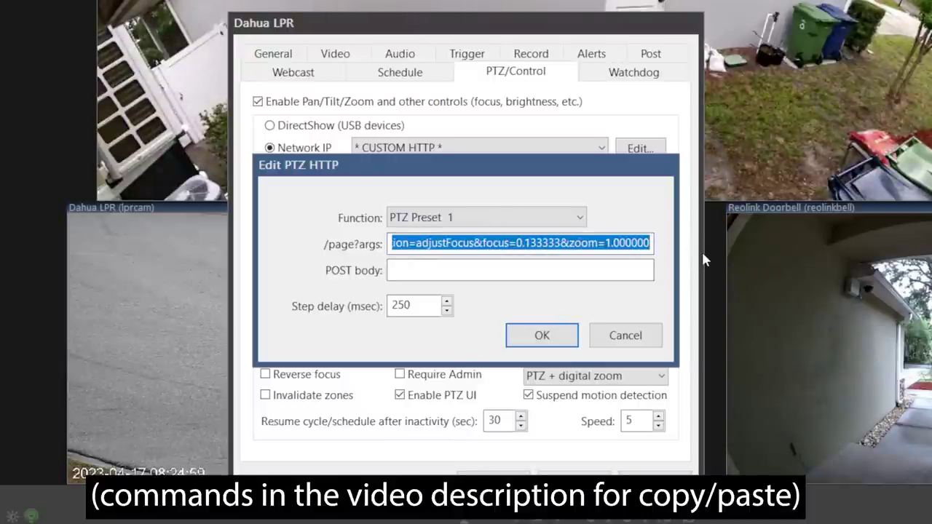
click(546, 217)
click(522, 251)
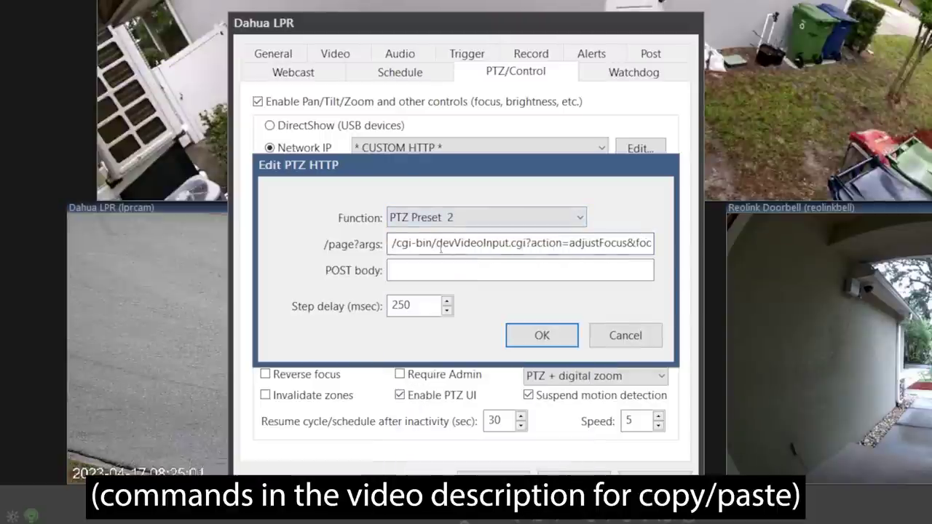
drag(391, 247, 728, 248)
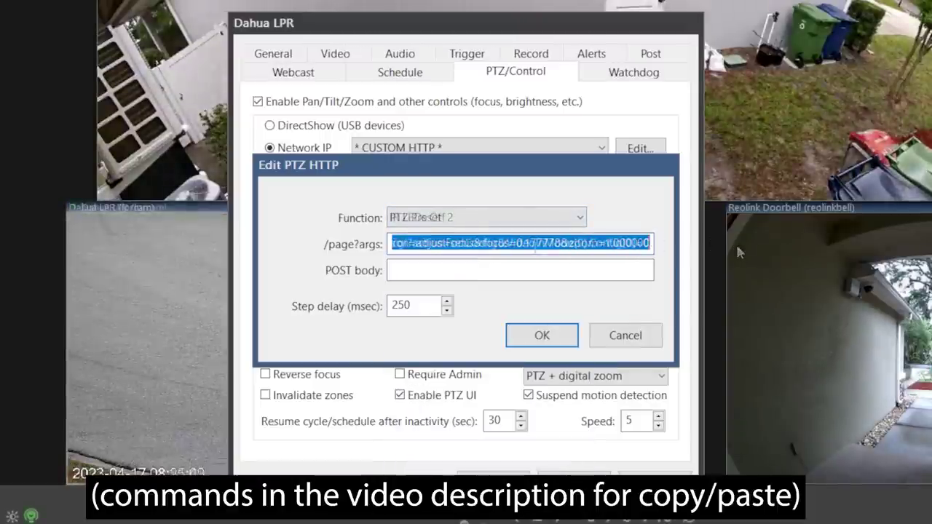
Set the IR LEDs Off command URL and add the IR LEDs On setConfig URL.
click(562, 219)
click(502, 236)
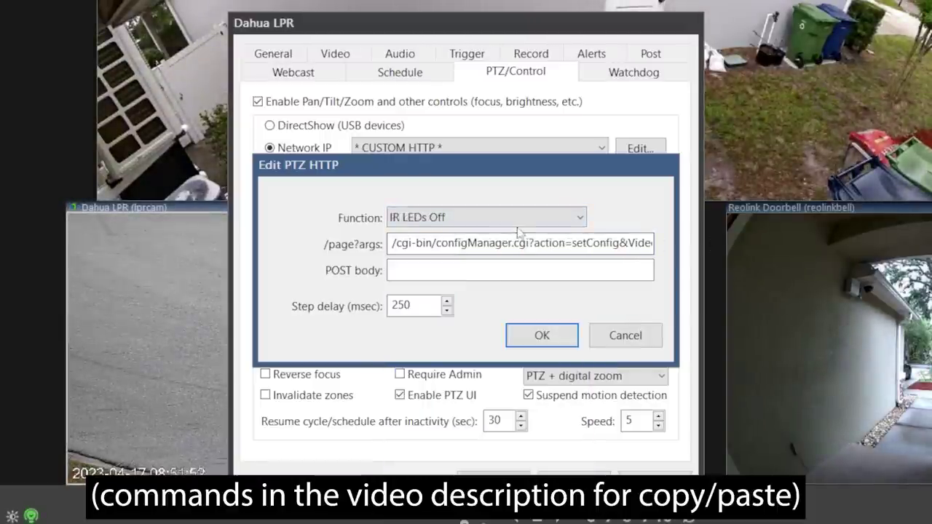
drag(397, 244, 655, 244)
click(482, 217)
scroll(480, 305, up, 5)
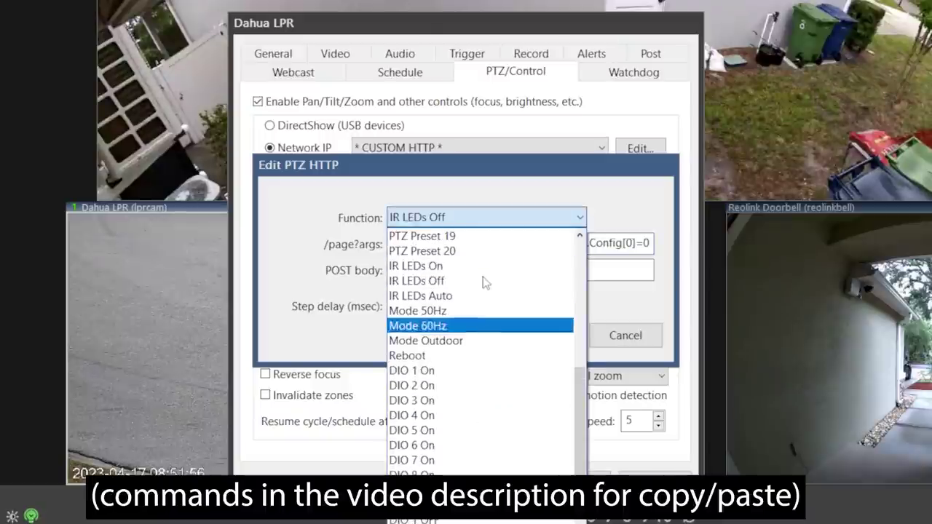
click(480, 268)
click(479, 245)
text(cgi?action=setConfig&VideoInMode[0].Config[0]=0)
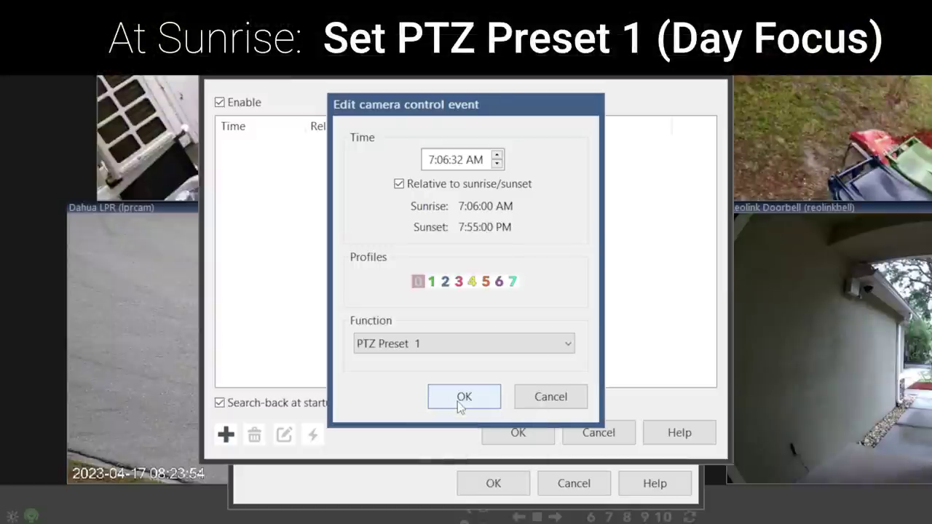
Save the sunrise PTZ Preset 1 event and add a PTZ Preset 2 event at sunset.
click(464, 396)
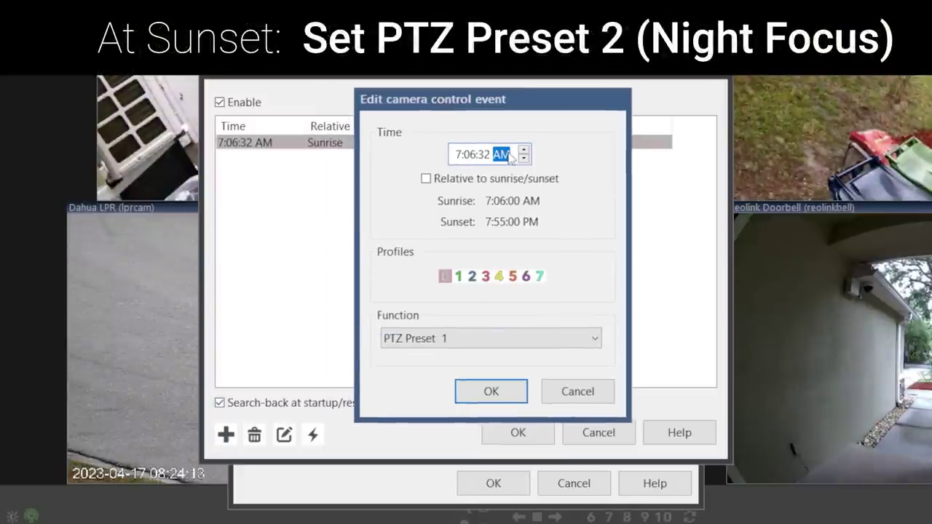
click(523, 150)
text(55)
click(429, 337)
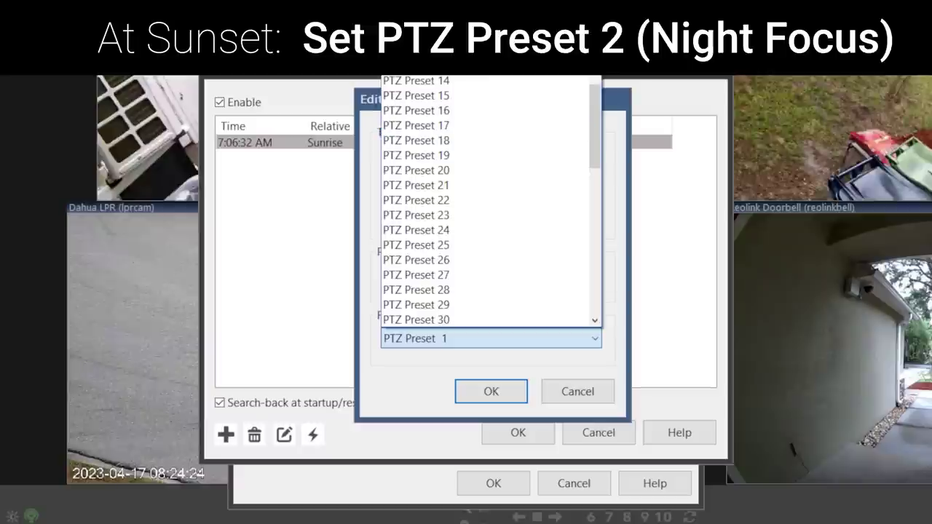
key(Down)
key(Return)
click(490, 390)
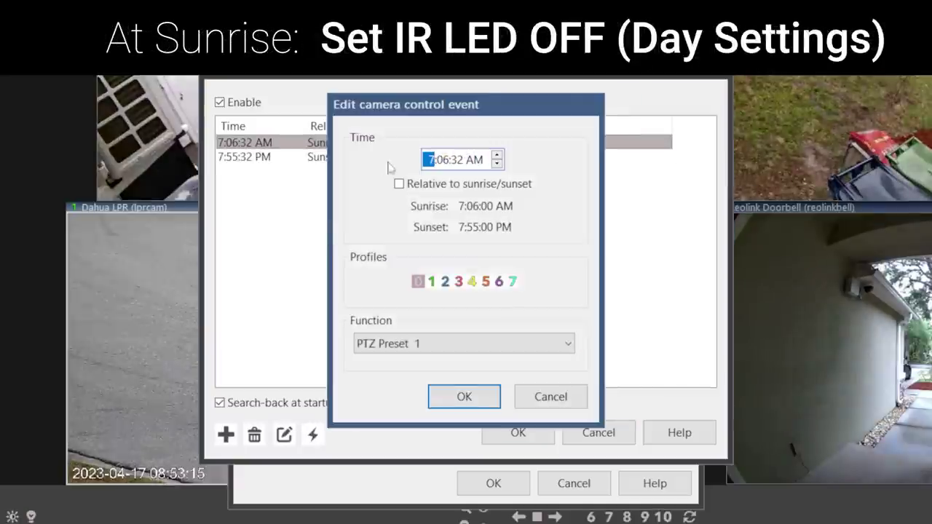
Add an IR LEDs Off camera control event at sunrise.
drag(427, 105, 706, 104)
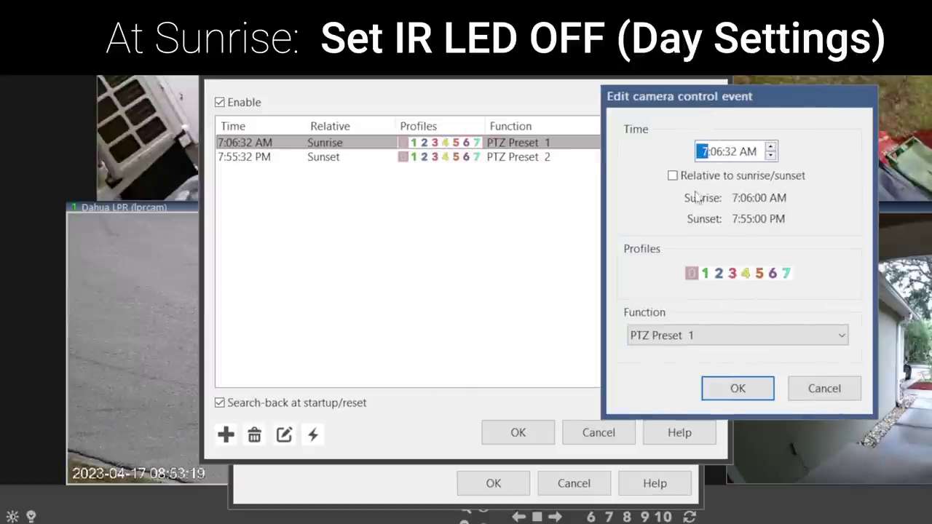
click(693, 336)
scroll(728, 211, up, 5)
click(699, 109)
click(735, 391)
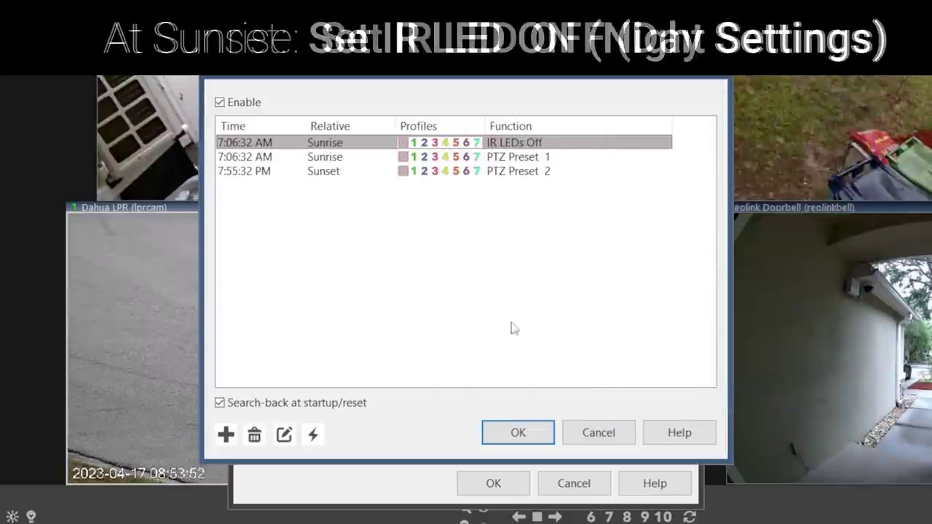
Start the sunset IR LEDs On event, setting its time to 7 PM.
click(225, 435)
click(474, 159)
key(Up)
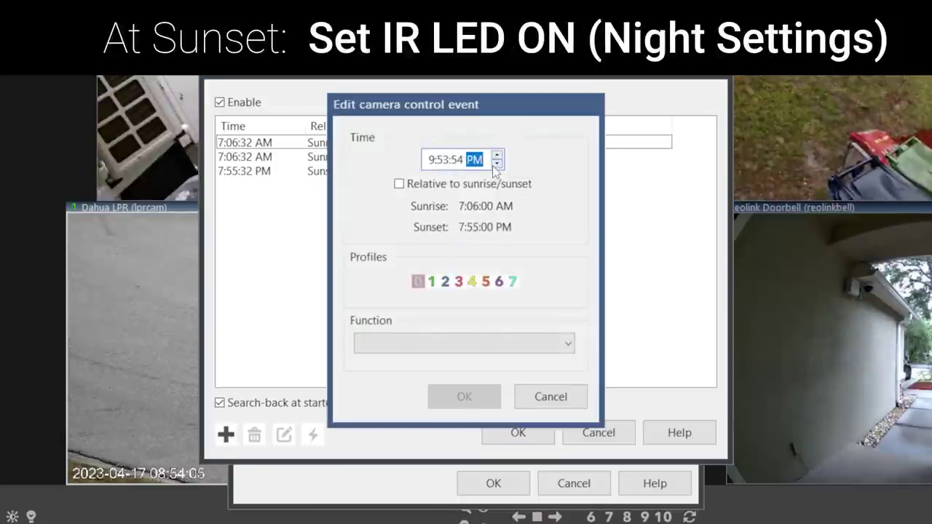
click(431, 159)
text(7)
click(485, 345)
scroll(485, 218, down, 6)
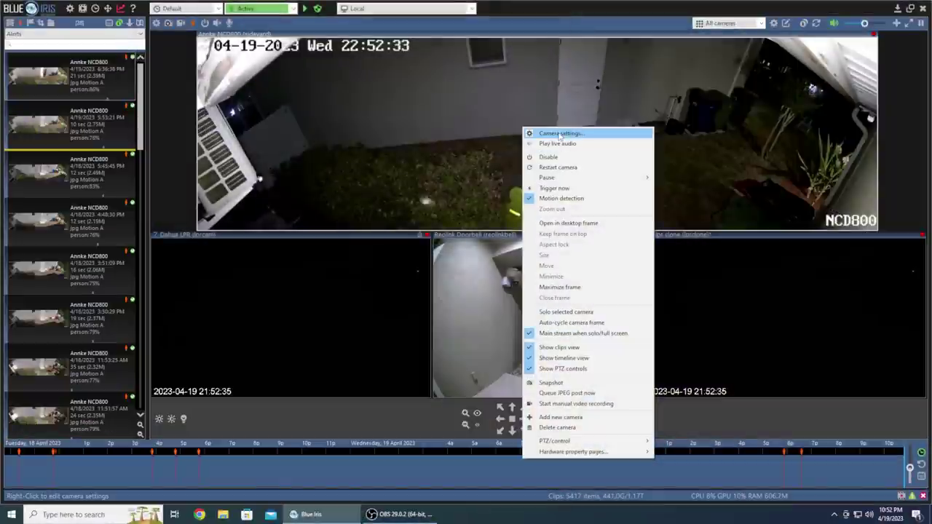
Check the Annke NCD800 camera's AI confirmation settings, then expand Plates in an alert's AI analysis.
click(559, 134)
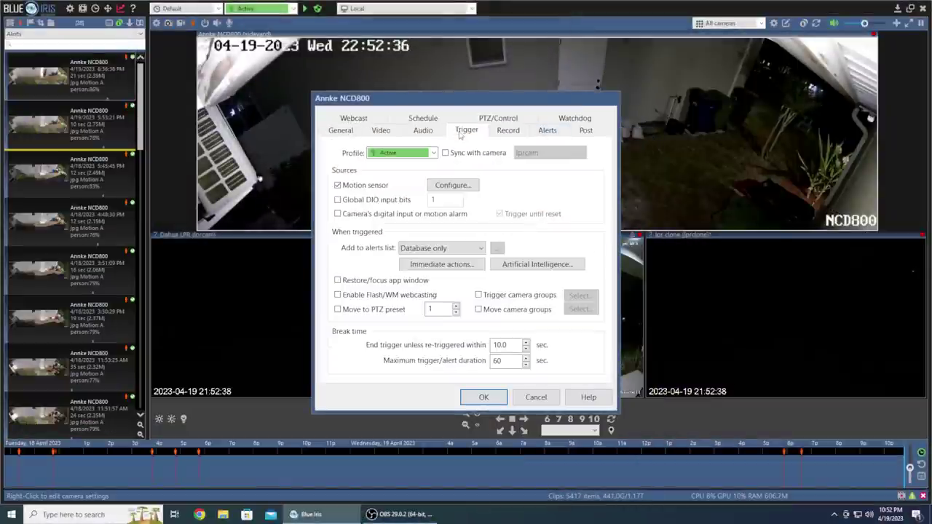
click(546, 265)
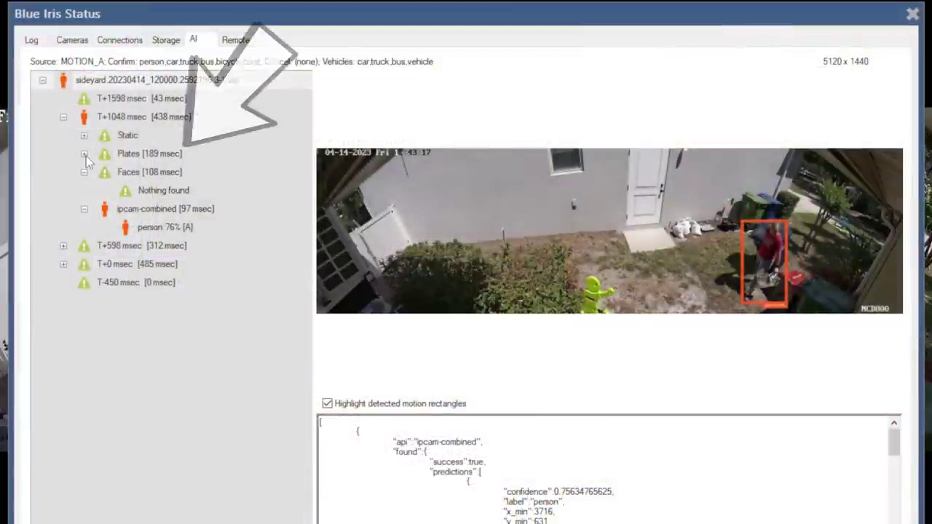
click(85, 155)
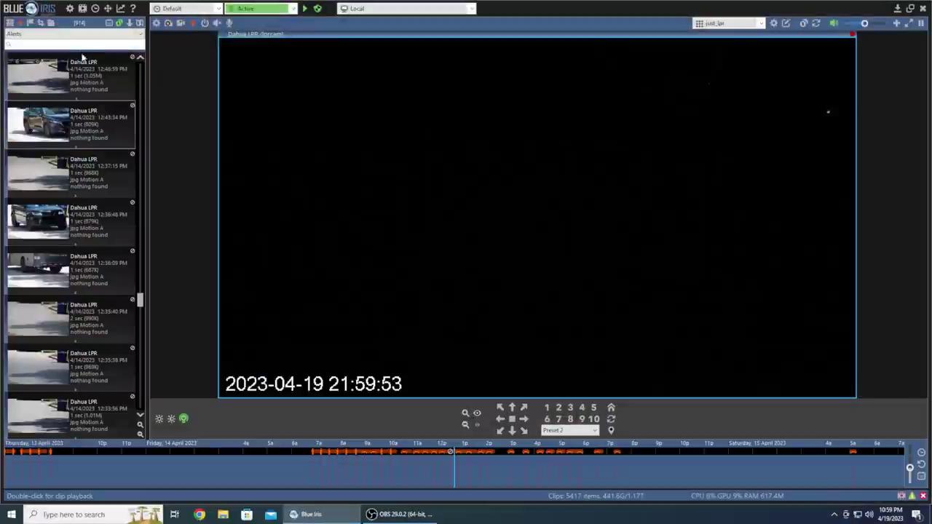
Search alerts for plate text 'ewe' and play the first match and the 4/16 5:43 PM clip.
text(ewe)
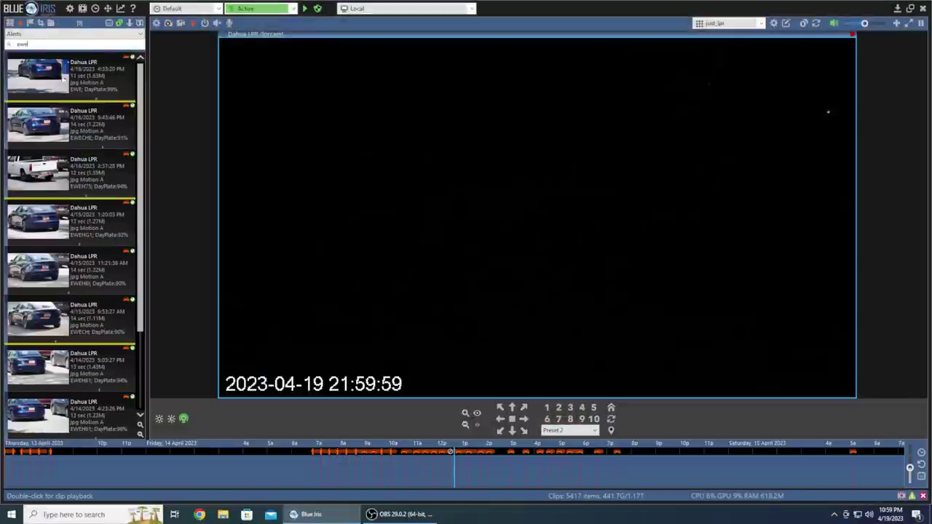
click(64, 86)
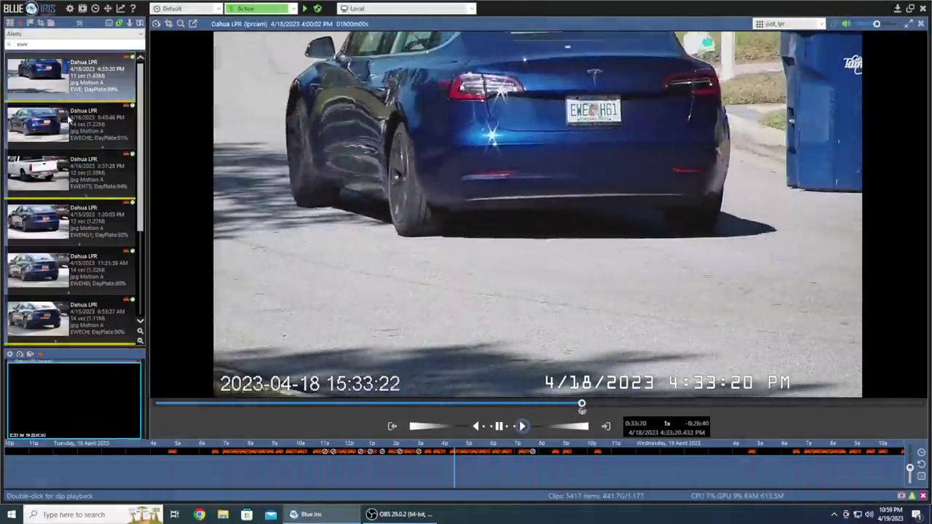
click(68, 118)
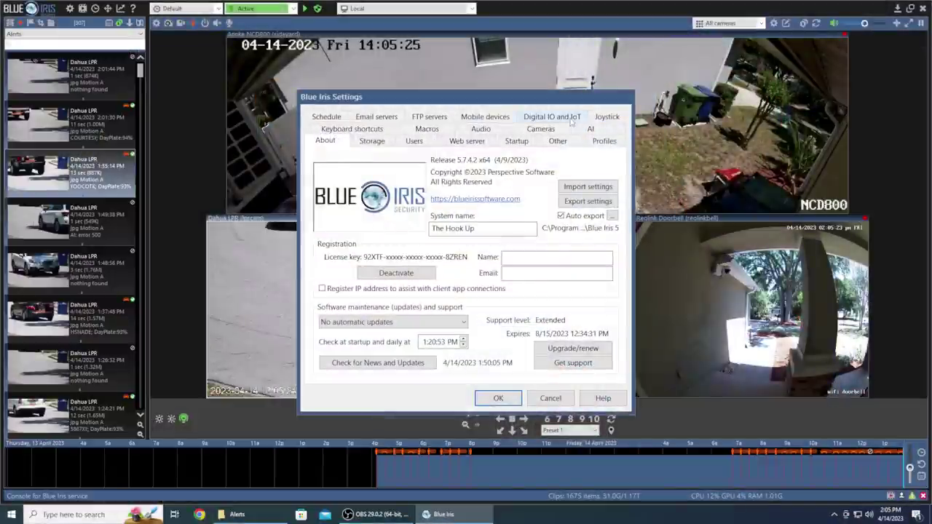
Enter the MQTT account password in the Digital IO and IoT MQTT settings and test the connection.
click(553, 117)
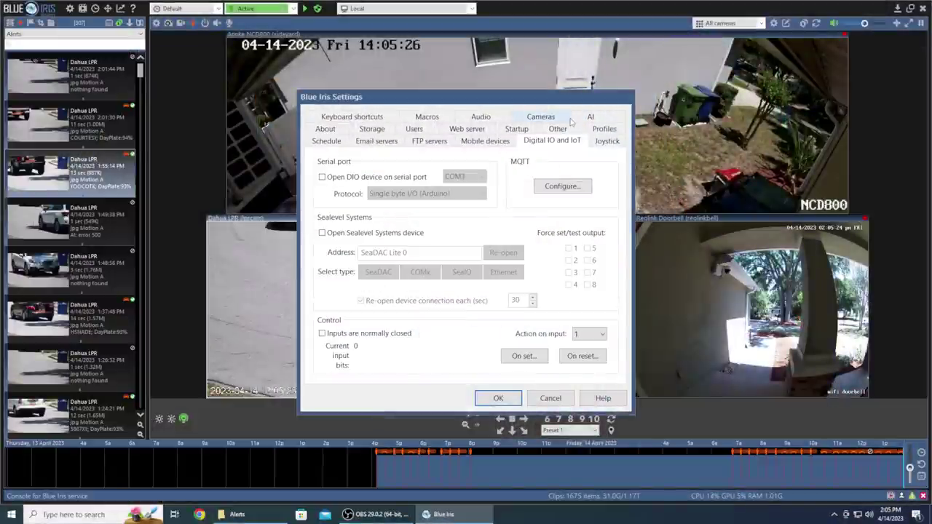
click(568, 186)
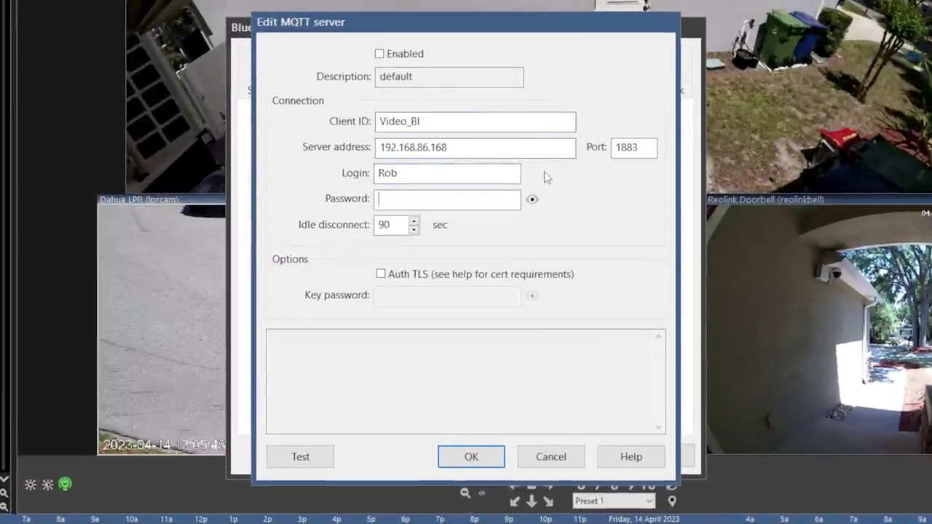
key(ctrl+v)
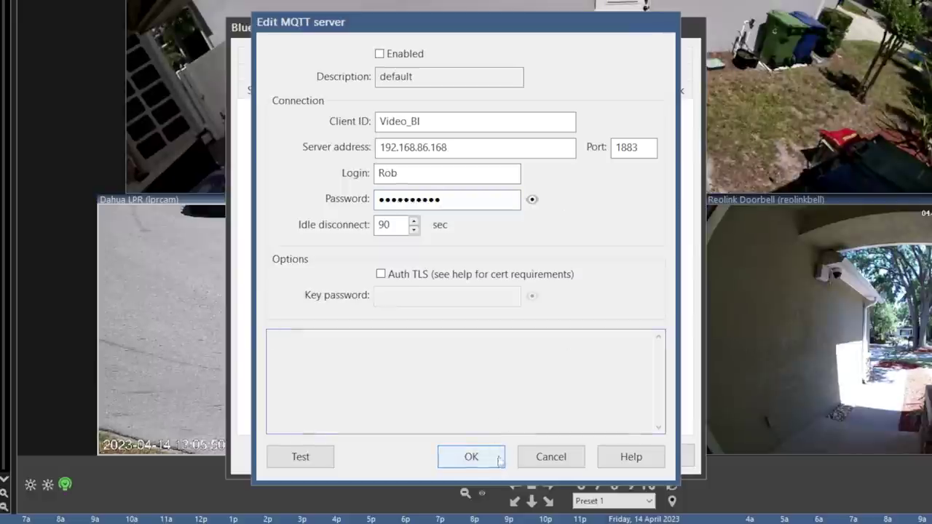
click(318, 459)
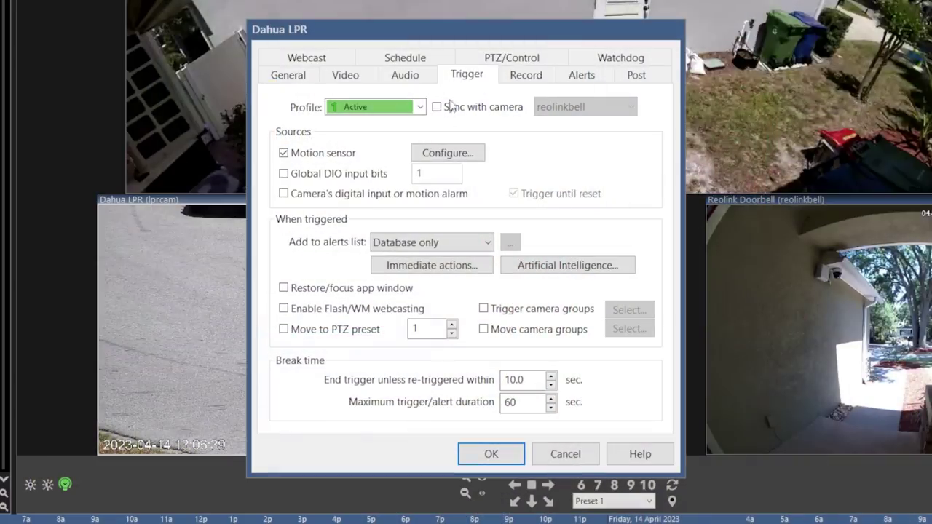
Add an alert action publishing the JSON plate payload to MQTT topic 'plates'.
click(420, 267)
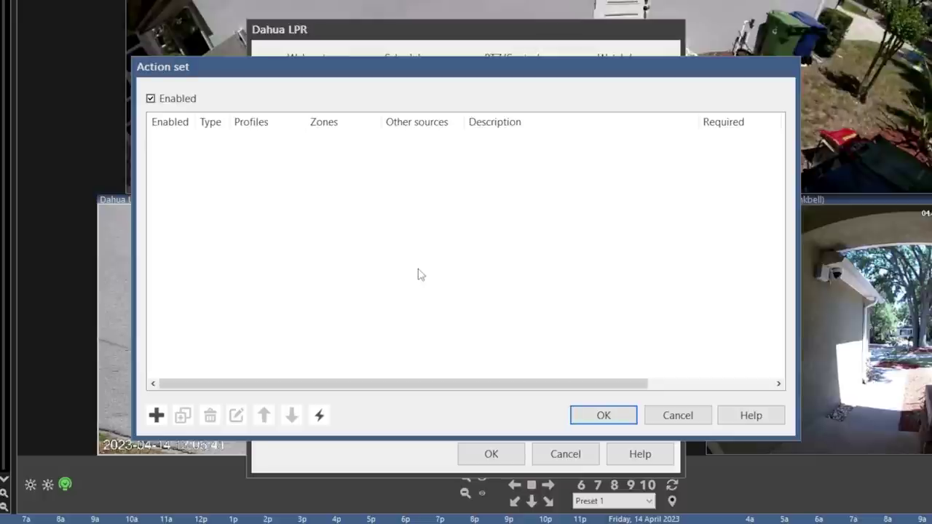
click(157, 416)
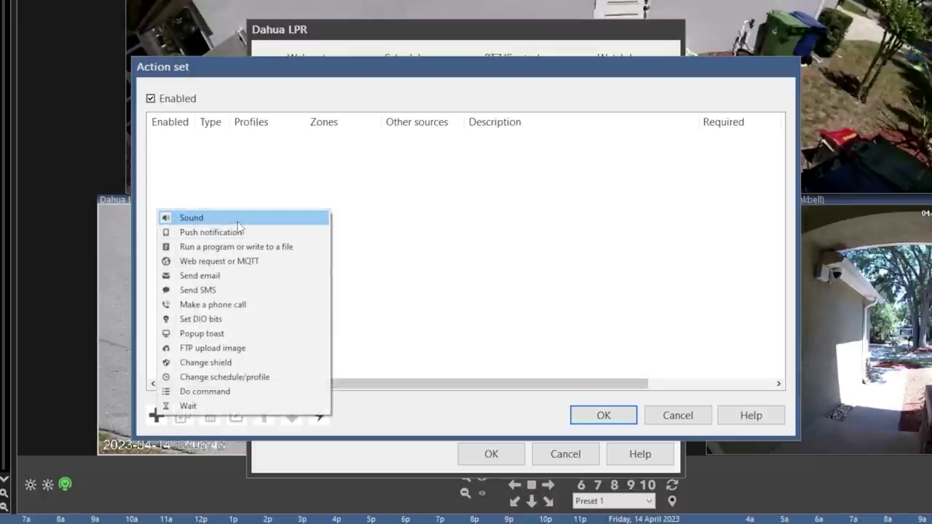
click(262, 260)
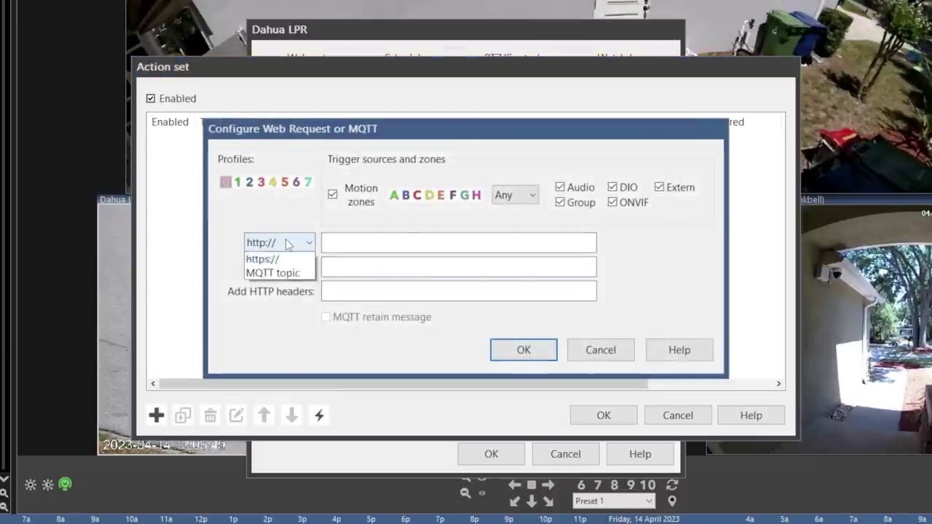
click(287, 290)
text(plates)
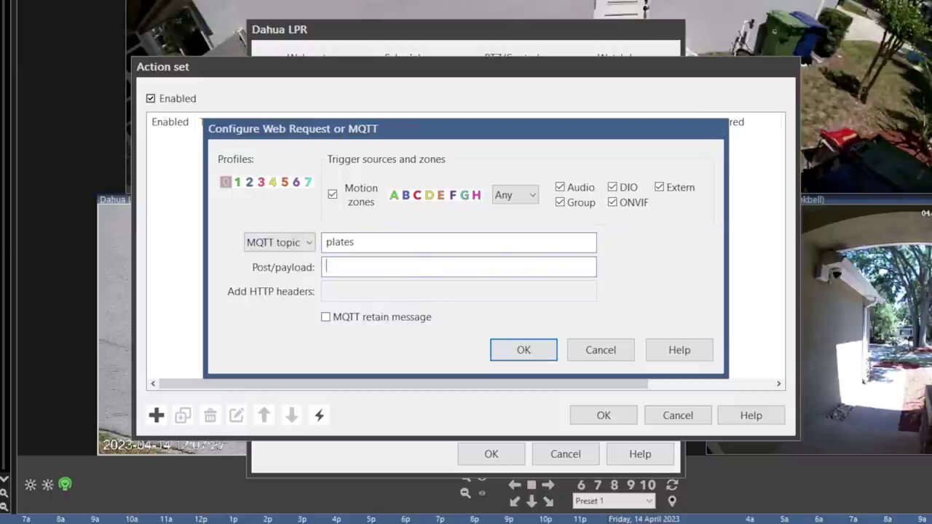
key(ctrl+v)
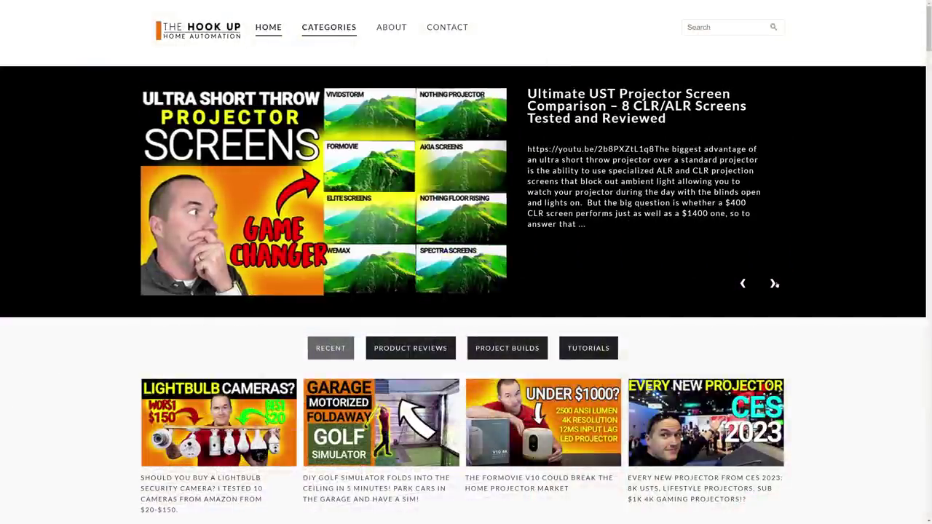
List The Hook Up homepage's Tutorials videos, including Node-RED + Home Assistant 2022 and Reolink/Blue Iris updates.
click(589, 349)
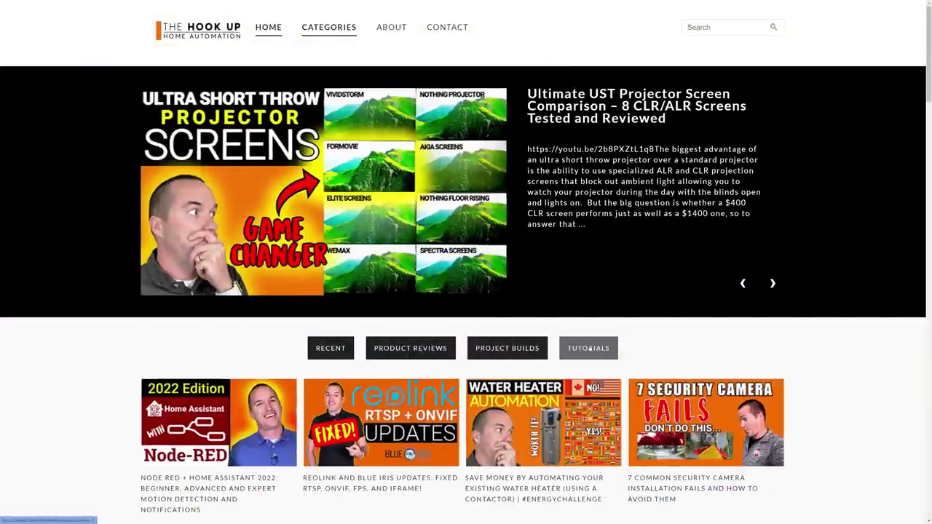